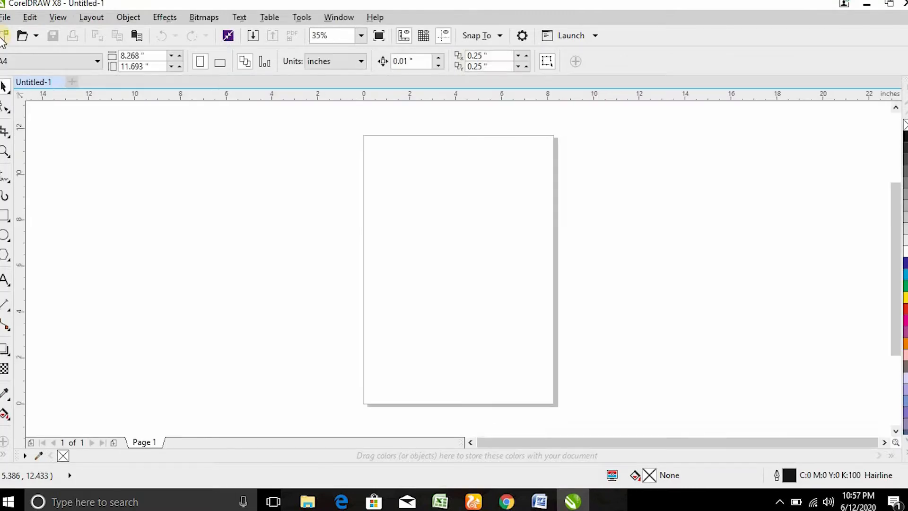
# Step: Make the page A5 in inches and add a page-sized 5.827 × 8.268 in rectangle
pyautogui.click(82, 62)
pyautogui.click(46, 133)
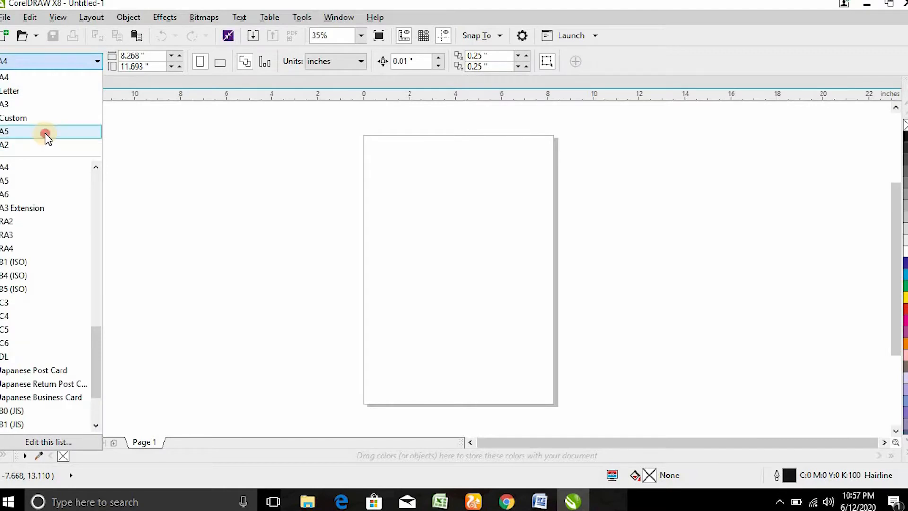
pyautogui.click(315, 65)
pyautogui.click(330, 76)
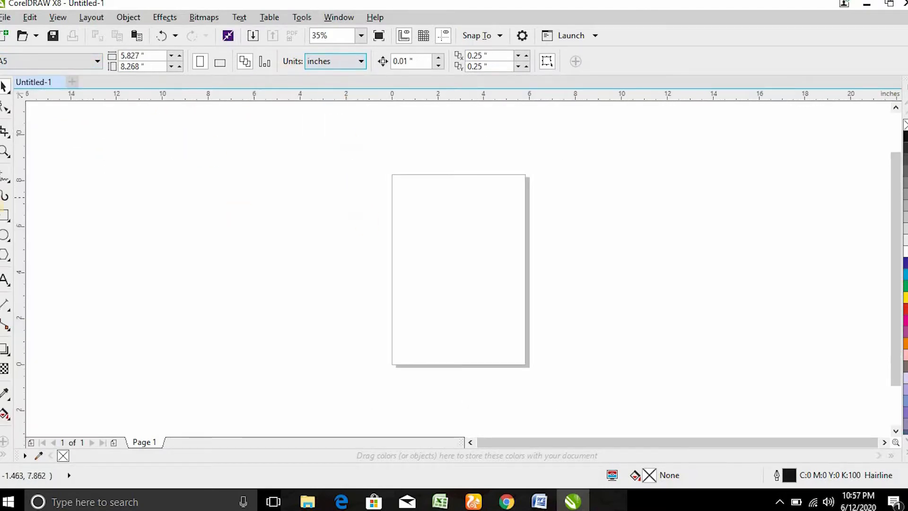
pyautogui.doubleClick(5, 216)
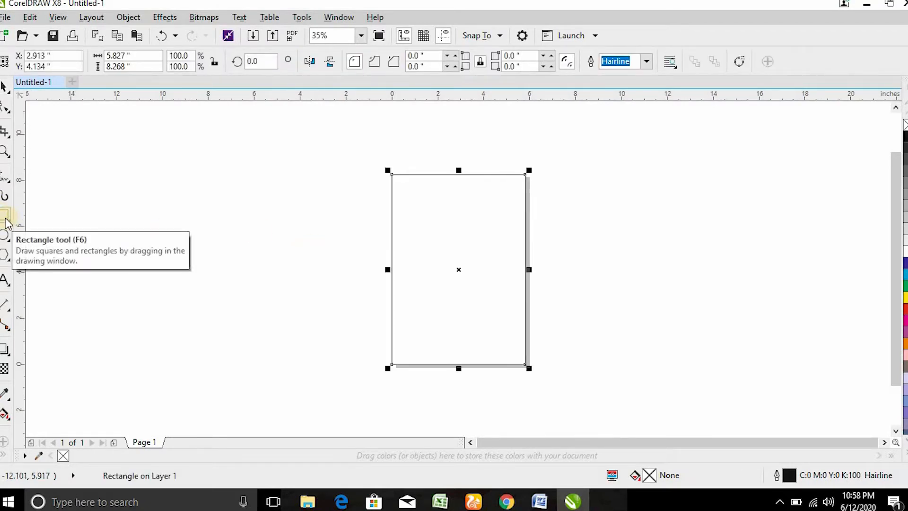
# Step: Fill the page rectangle with white, give it a light grey outline, and deselect it
pyautogui.hotkey('shift', 'F4')
pyautogui.click(5, 88)
pyautogui.click(904, 245)
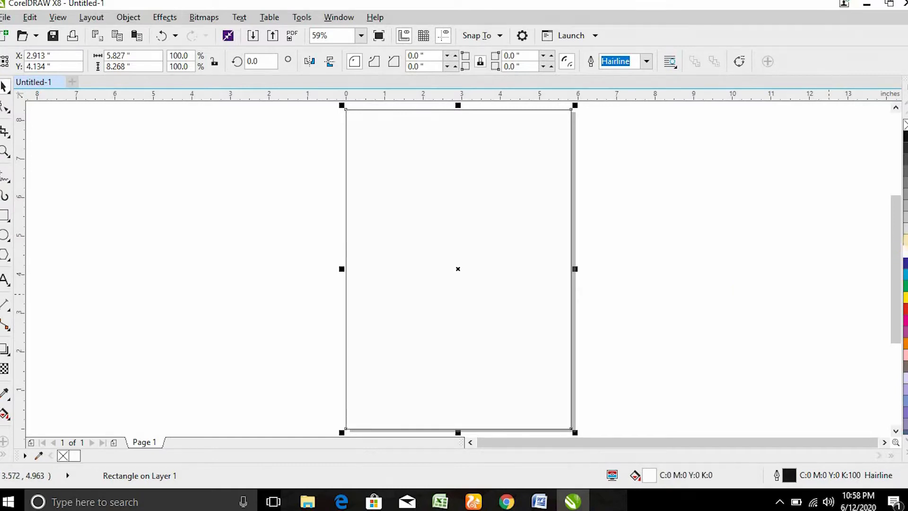
pyautogui.rightClick(904, 238)
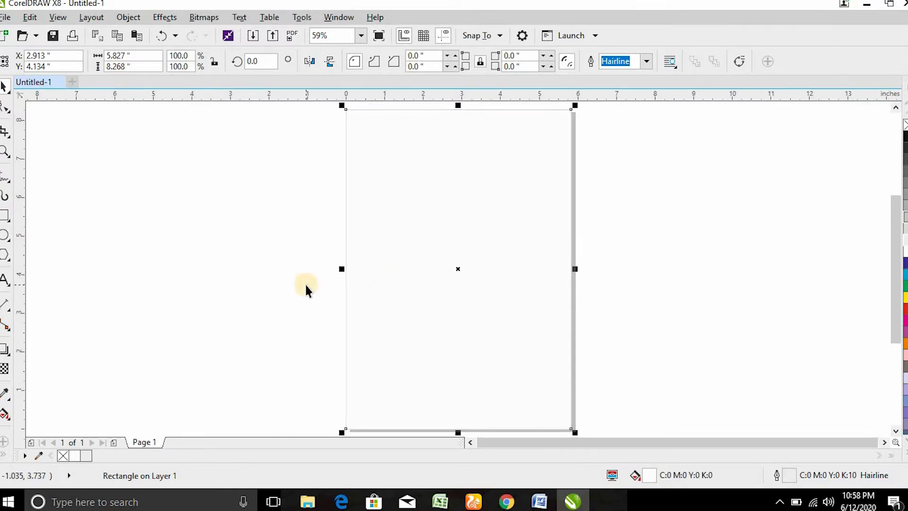
pyautogui.click(308, 289)
pyautogui.click(308, 502)
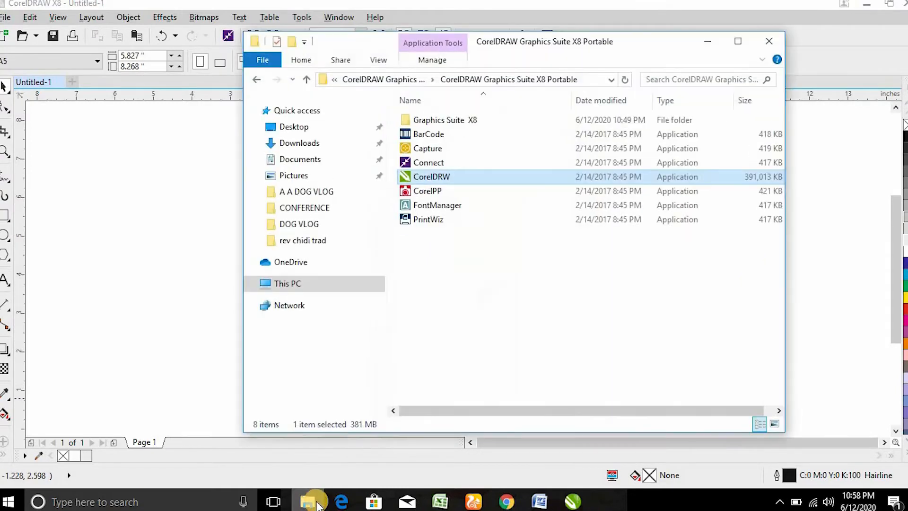
# Step: Look over the Pixabay photo page in the browser, then minimize it
pyautogui.click(209, 300)
pyautogui.click(506, 501)
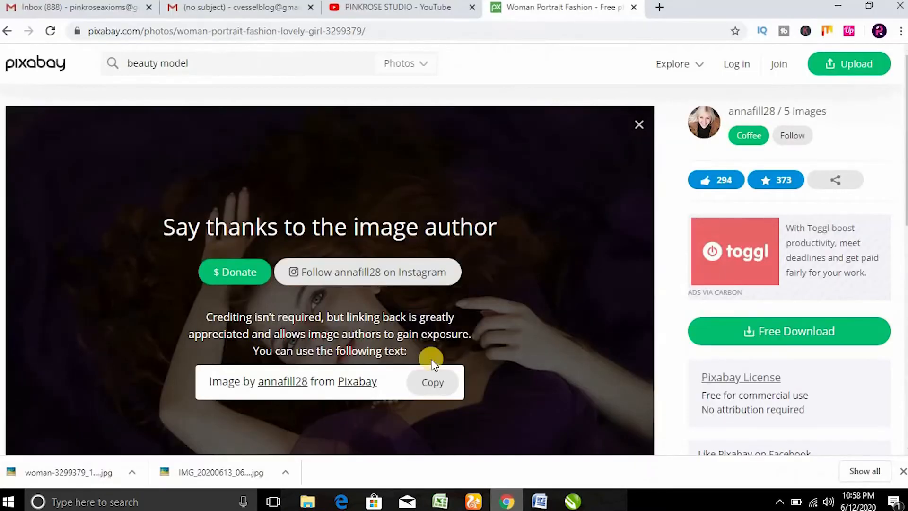
pyautogui.scroll(-5, 328, 284)
pyautogui.scroll(5, 330, 296)
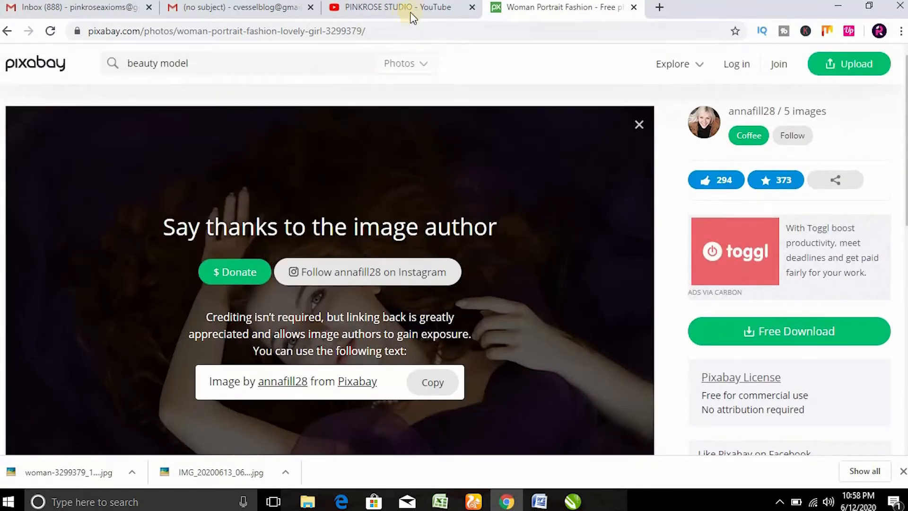
pyautogui.click(839, 5)
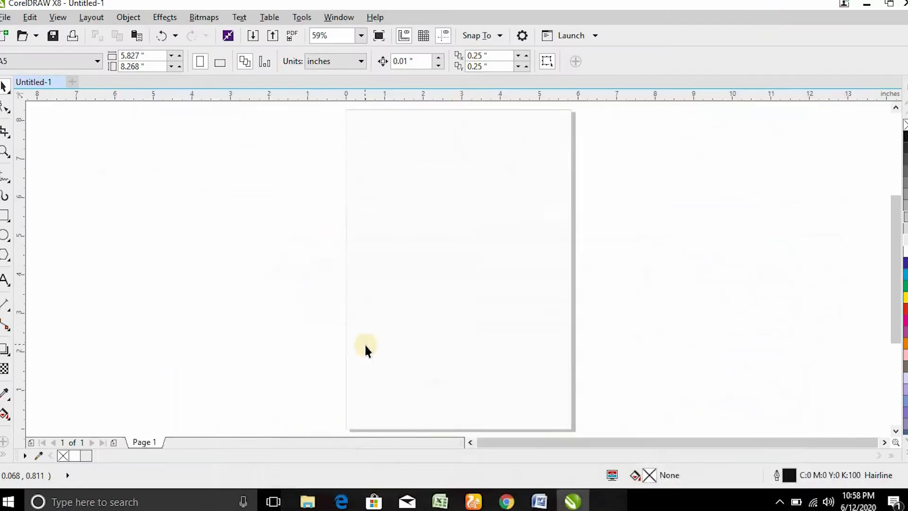
# Step: Open the Downloads folder in File Explorer and select its last file
pyautogui.click(315, 499)
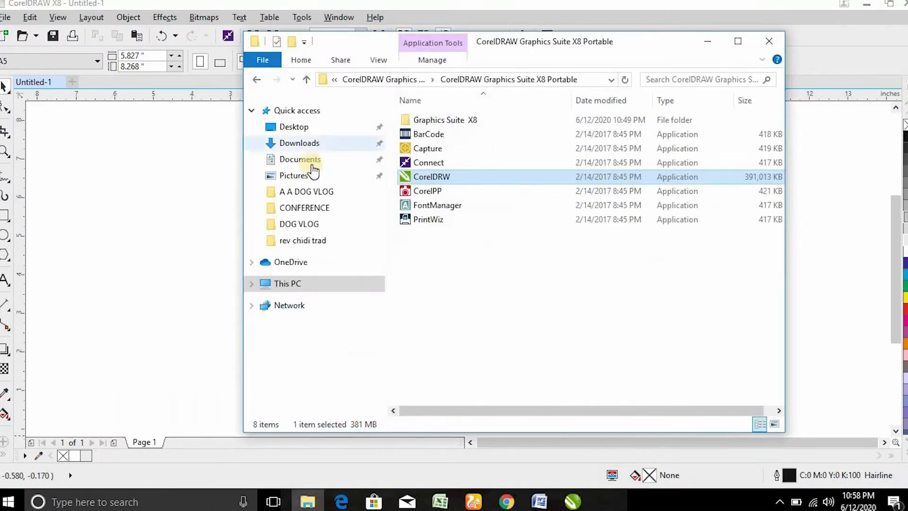
pyautogui.click(299, 143)
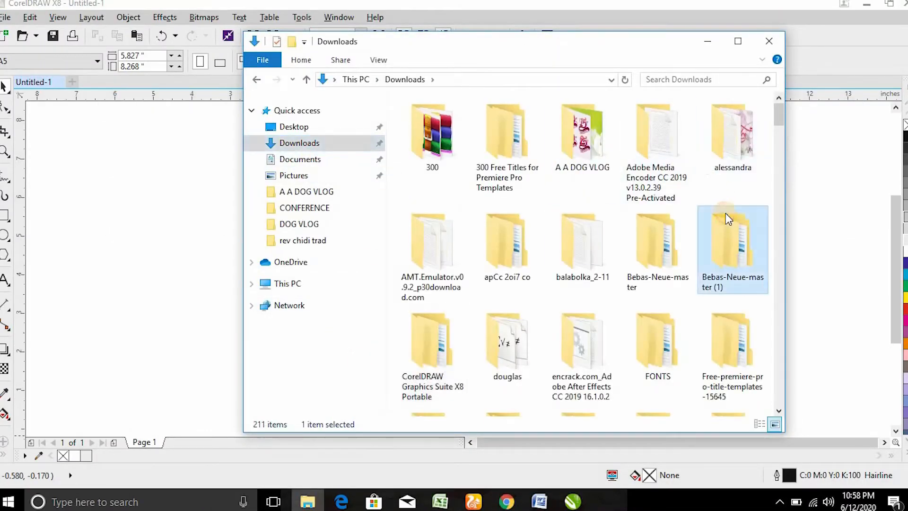
pyautogui.scroll(-5, 725, 213)
pyautogui.scroll(-8, 726, 216)
pyautogui.scroll(5, 726, 215)
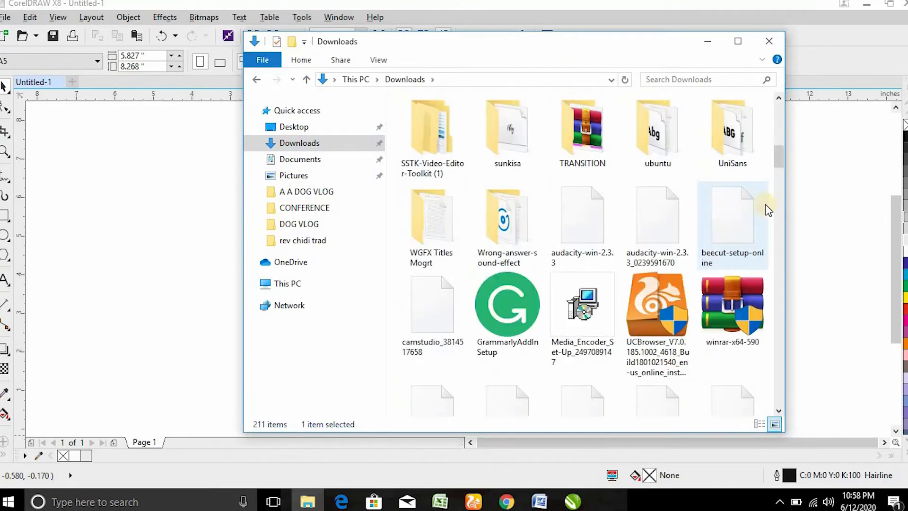
pyautogui.moveTo(781, 148); pyautogui.dragTo(756, 404)
pyautogui.click(416, 376)
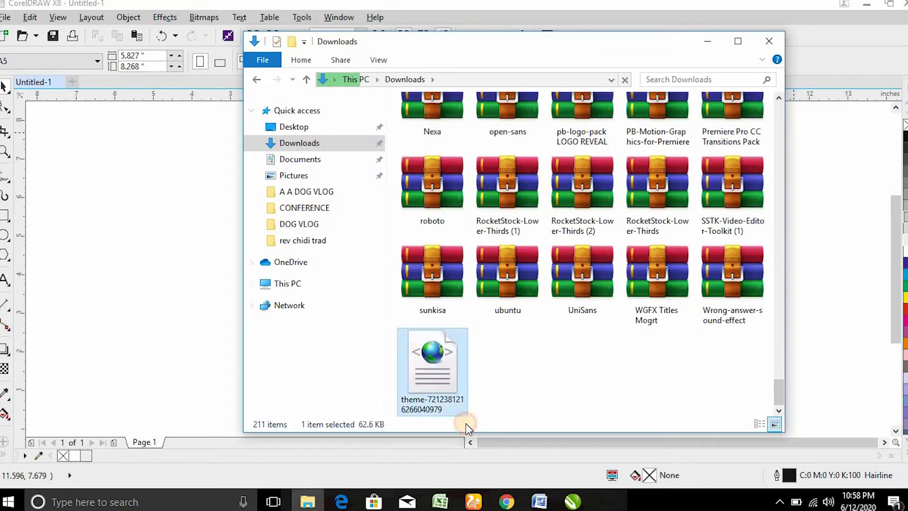
# Step: Sort the Downloads files by name and go back to CorelDRAW
pyautogui.rightClick(610, 364)
pyautogui.moveTo(691, 195)
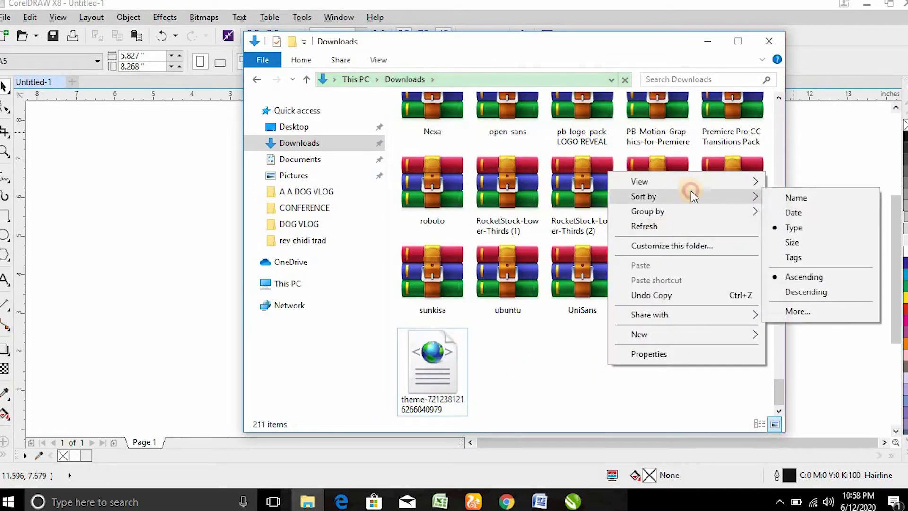
pyautogui.click(797, 198)
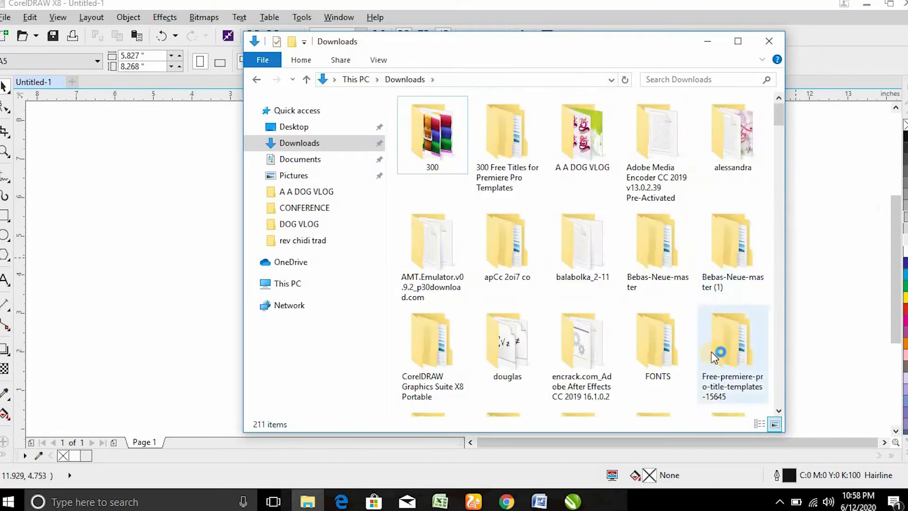
pyautogui.scroll(-2, 711, 351)
pyautogui.click(738, 348)
pyautogui.scroll(-5, 740, 348)
pyautogui.click(140, 251)
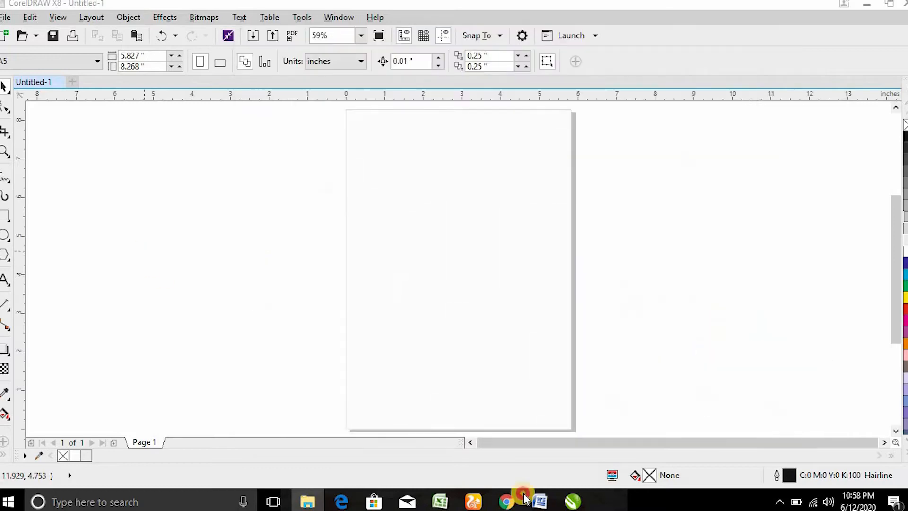
# Step: Show the downloaded woman-3299379_1920 photo in its folder from Chrome, then return to CorelDRAW
pyautogui.click(506, 501)
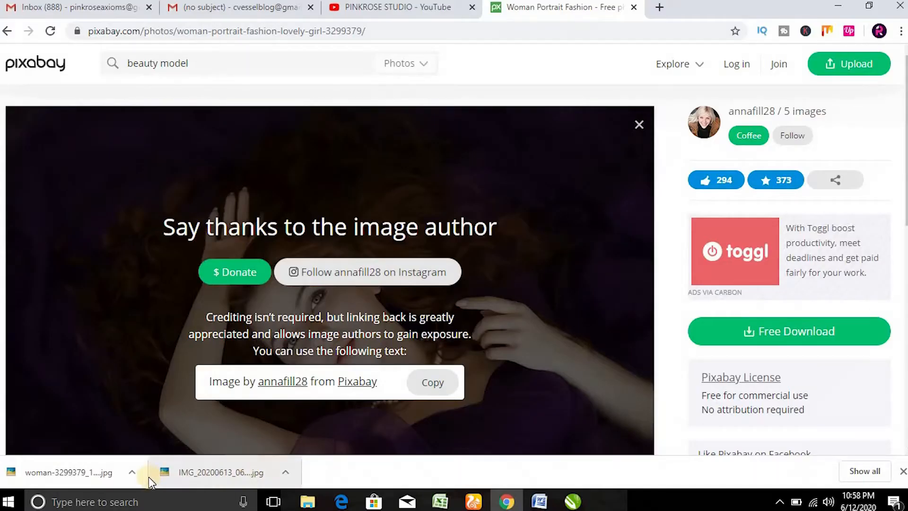
pyautogui.click(134, 471)
pyautogui.click(175, 425)
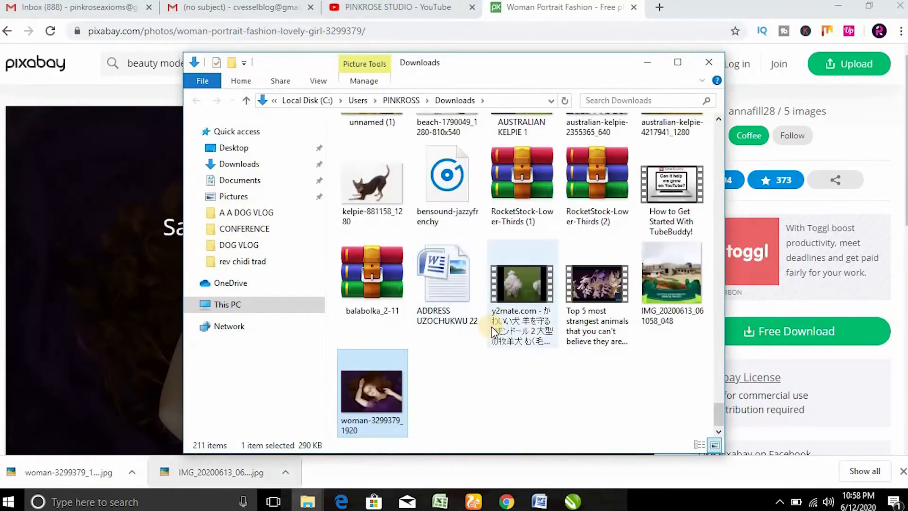
pyautogui.click(573, 501)
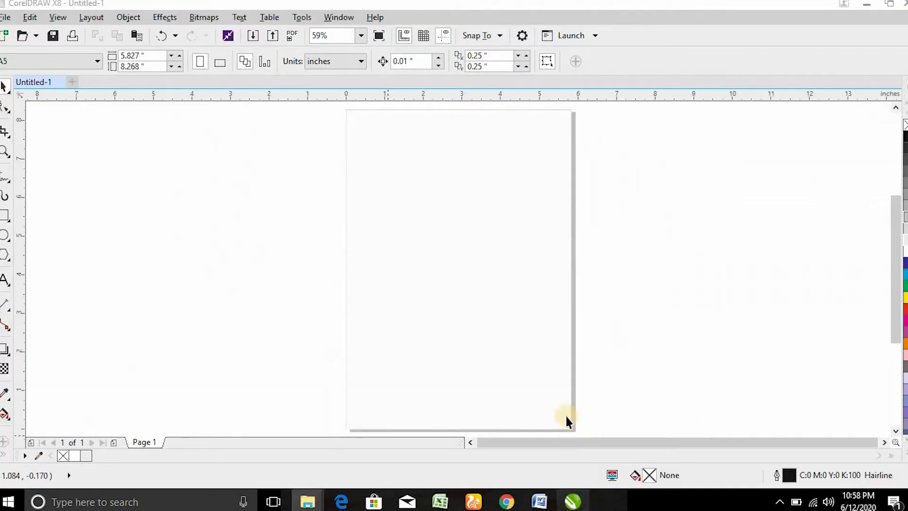
# Step: Paste the 6.4 × 4.427 in woman portrait and move it to the left of the page
pyautogui.hotkey('ctrl', 'v')
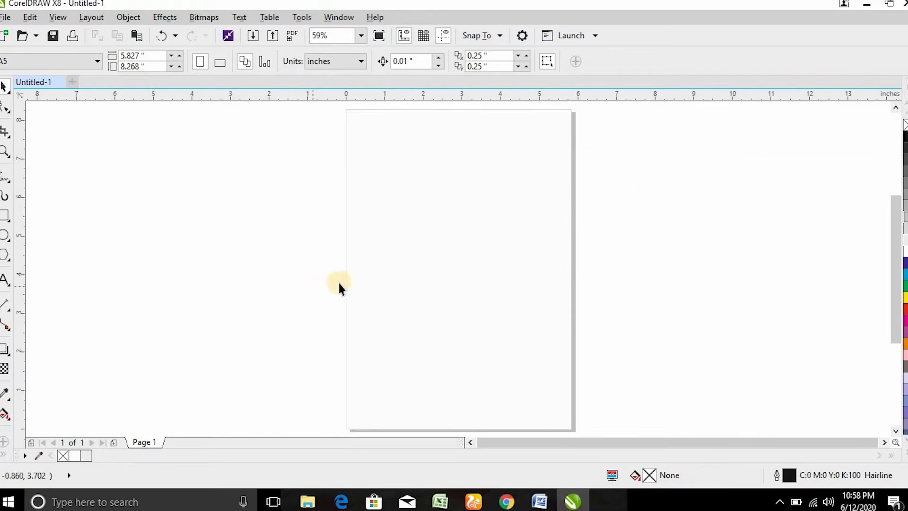
pyautogui.scroll(3, 450, 280)
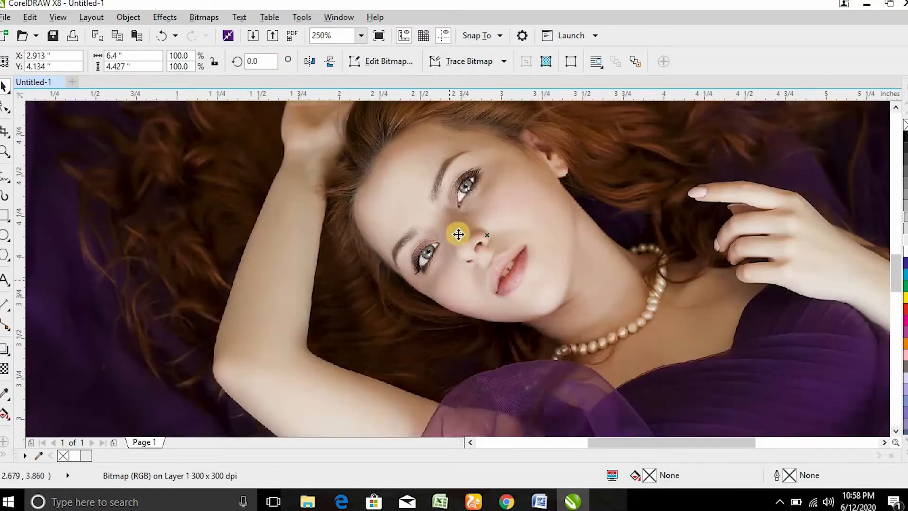
pyautogui.scroll(-3, 487, 211)
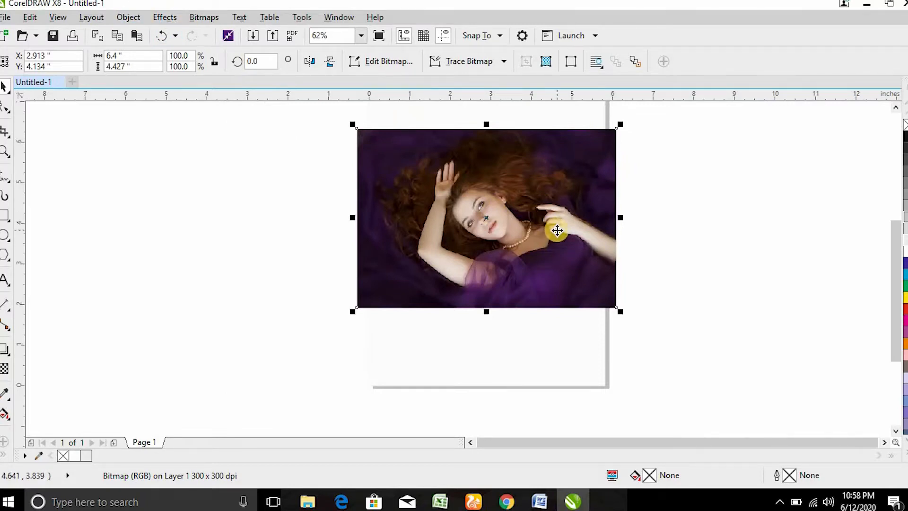
pyautogui.scroll(-1, 552, 225)
pyautogui.moveTo(549, 220); pyautogui.dragTo(325, 187)
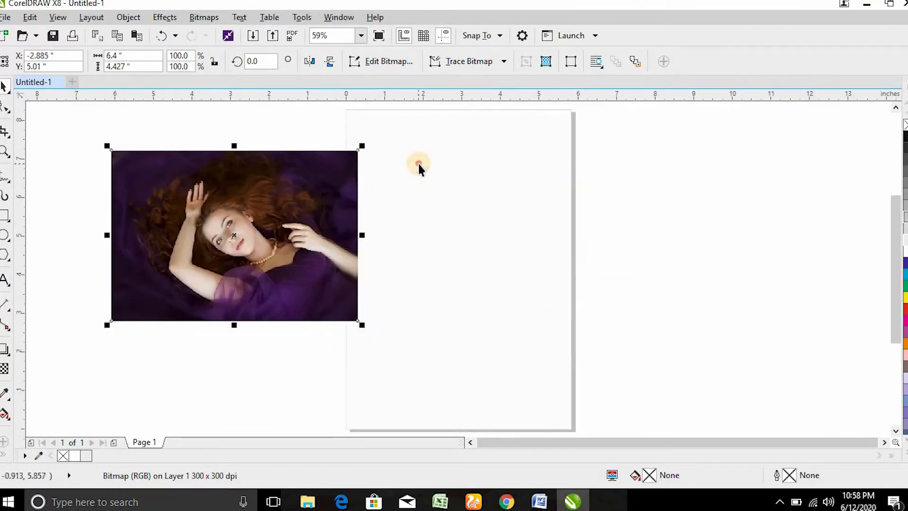
pyautogui.click(420, 166)
pyautogui.click(311, 202)
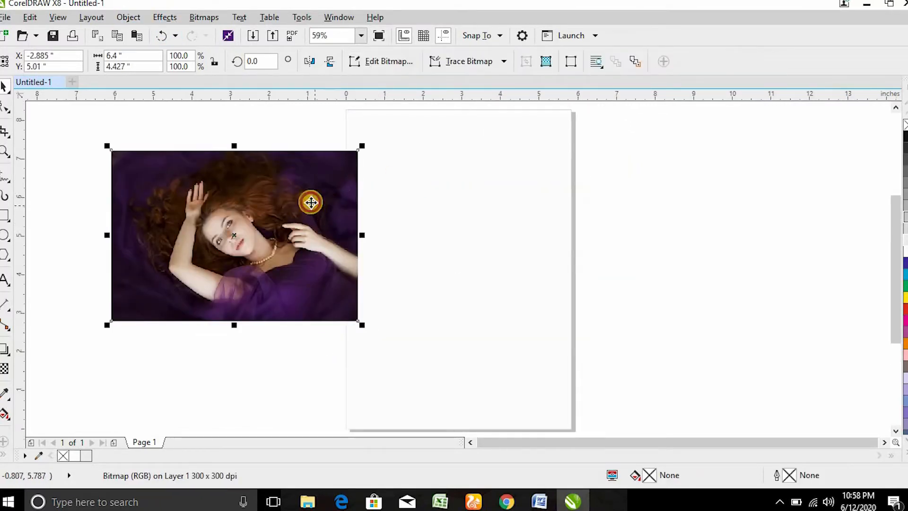
# Step: PowerClip the portrait photo inside the page rectangle
pyautogui.click(128, 17)
pyautogui.moveTo(194, 137)
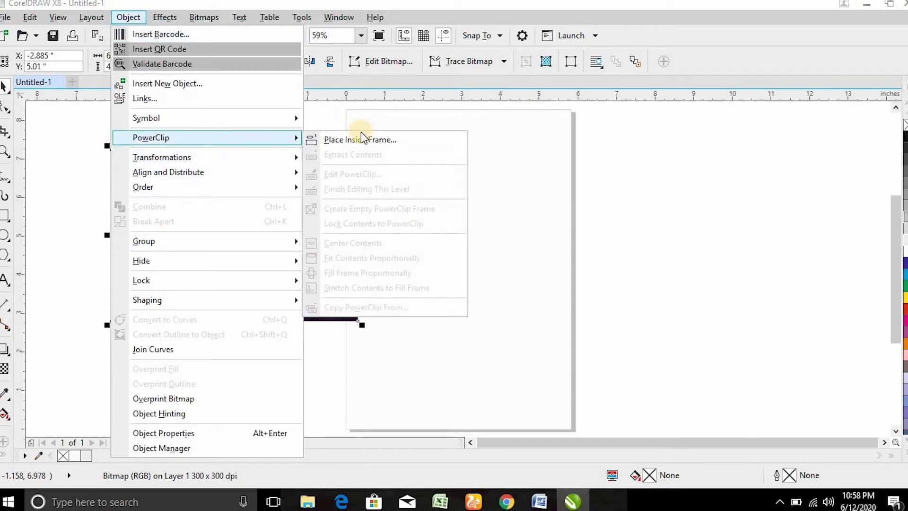
pyautogui.click(374, 140)
pyautogui.click(393, 142)
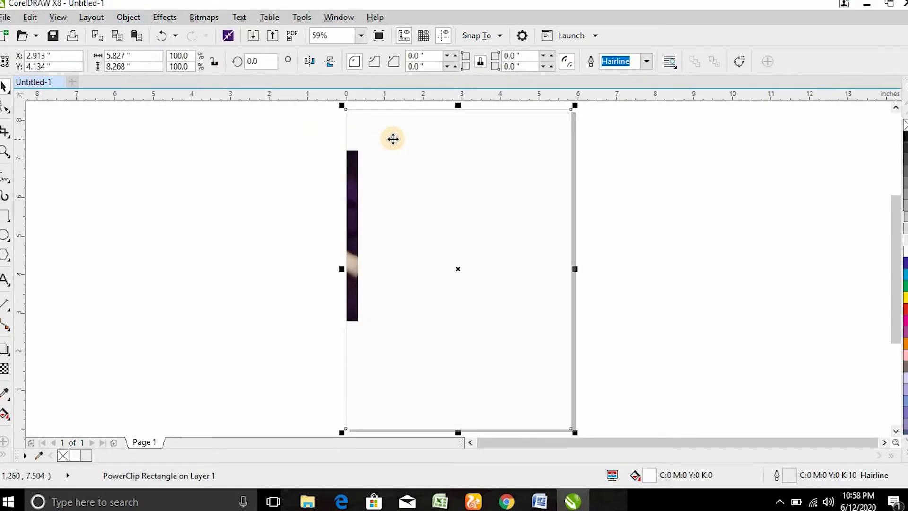
# Step: Move the clipped photo to the top of the page and enlarge it to 104.9%
pyautogui.rightClick(393, 139)
pyautogui.rightClick(351, 154)
pyautogui.click(398, 113)
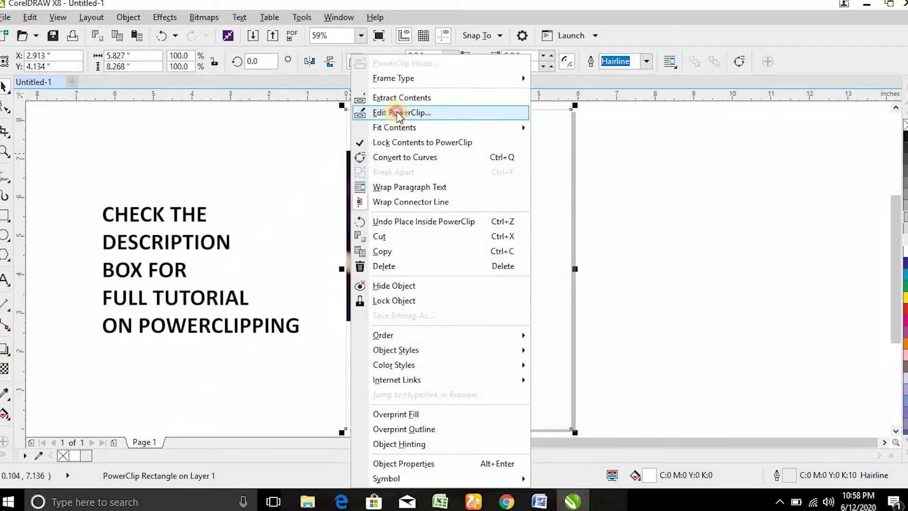
pyautogui.moveTo(314, 215); pyautogui.dragTo(485, 179)
pyautogui.moveTo(566, 280)
pyautogui.mouseDown()
pyautogui.moveTo(594, 304)
pyautogui.moveTo(579, 288)
pyautogui.mouseUp()
pyautogui.moveTo(470, 221); pyautogui.dragTo(487, 211)
pyautogui.click(638, 275)
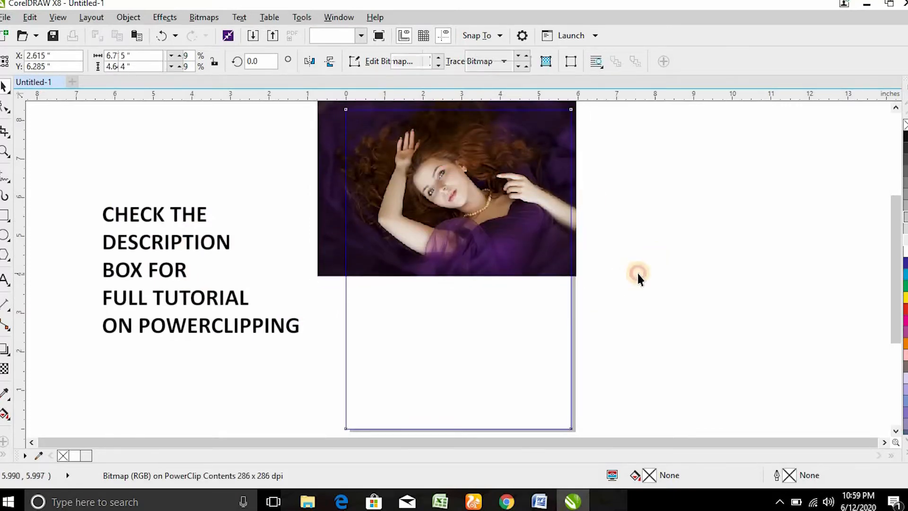
# Step: Re-edit the PowerClip, moving the photo down and enlarging it to about 125%
pyautogui.click(654, 266)
pyautogui.scroll(2, 452, 184)
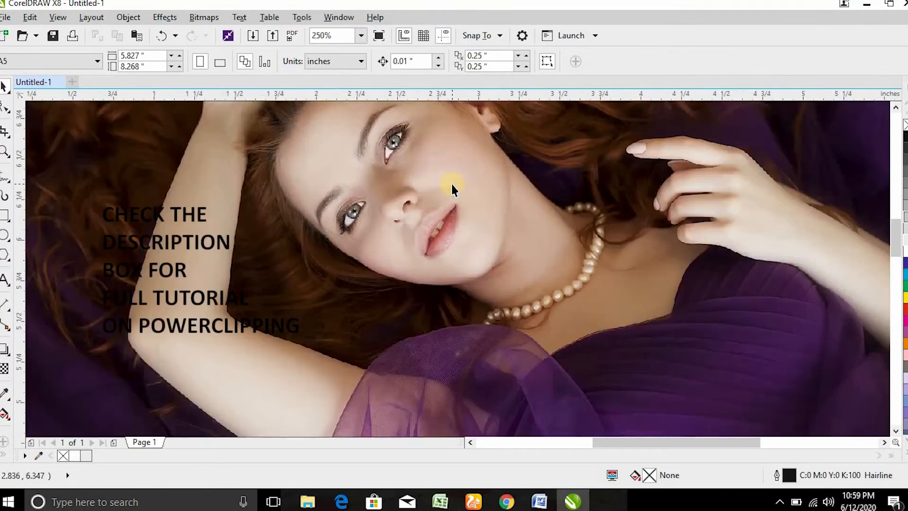
pyautogui.scroll(-2, 442, 172)
pyautogui.rightClick(421, 161)
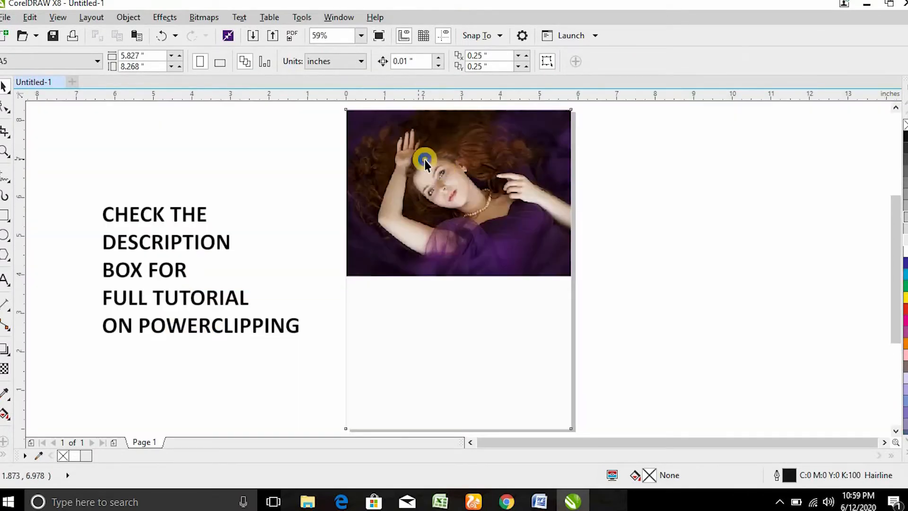
pyautogui.click(468, 113)
pyautogui.moveTo(446, 180)
pyautogui.mouseDown()
pyautogui.moveTo(446, 191)
pyautogui.moveTo(442, 182)
pyautogui.mouseUp()
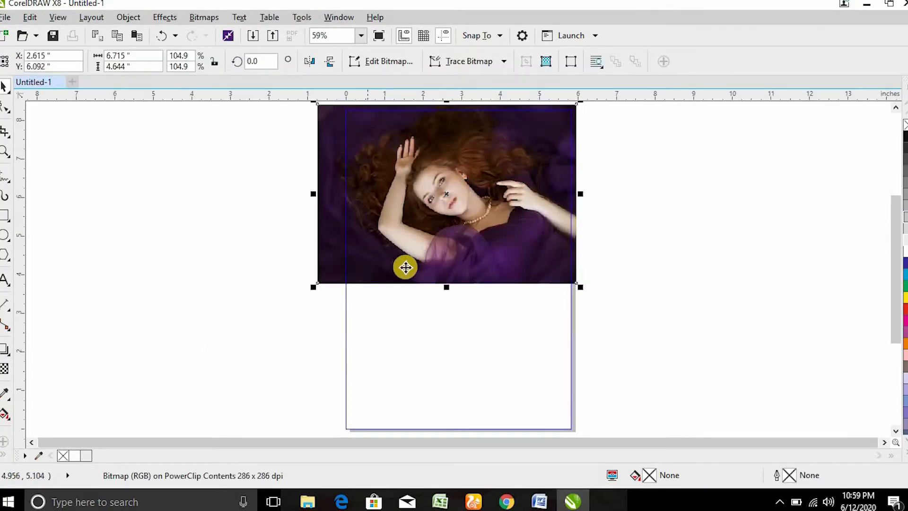
pyautogui.moveTo(313, 286); pyautogui.dragTo(261, 335)
pyautogui.click(689, 270)
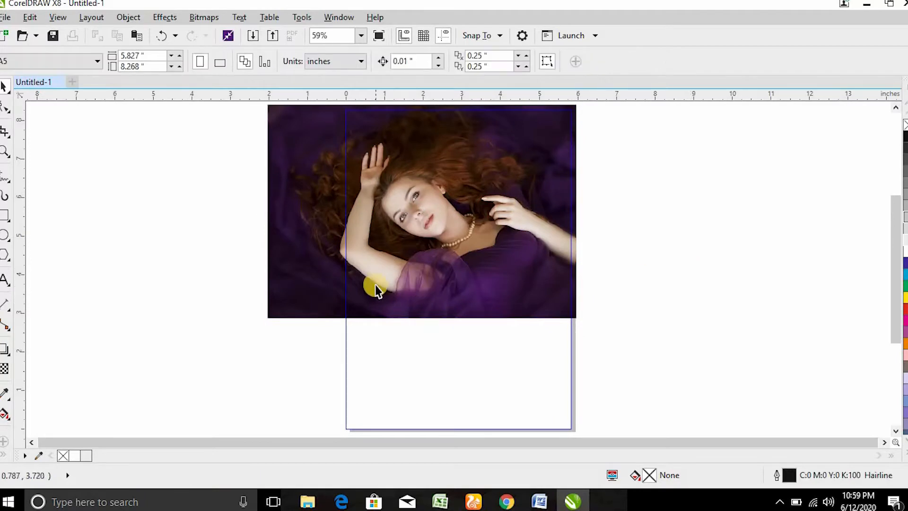
# Step: Zoom in on the lower photo and the empty page area beneath it
pyautogui.scroll(4, 449, 283)
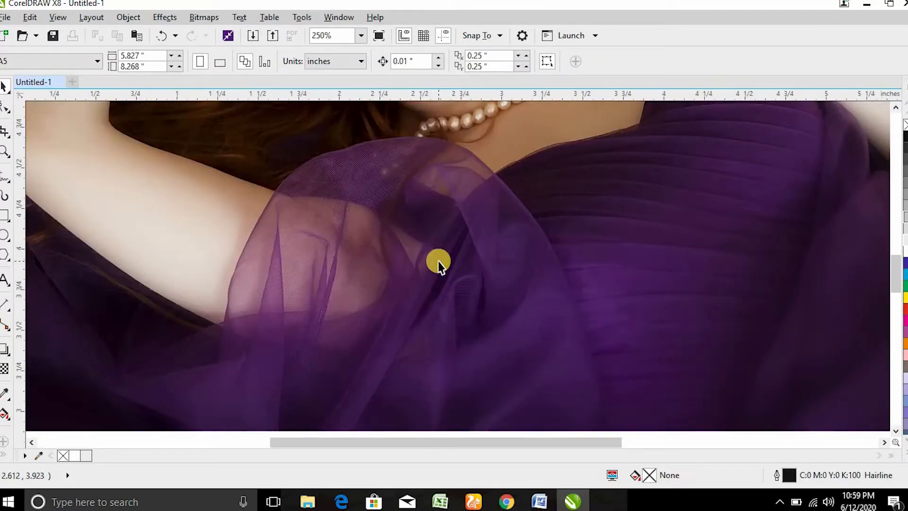
pyautogui.scroll(-4, 440, 261)
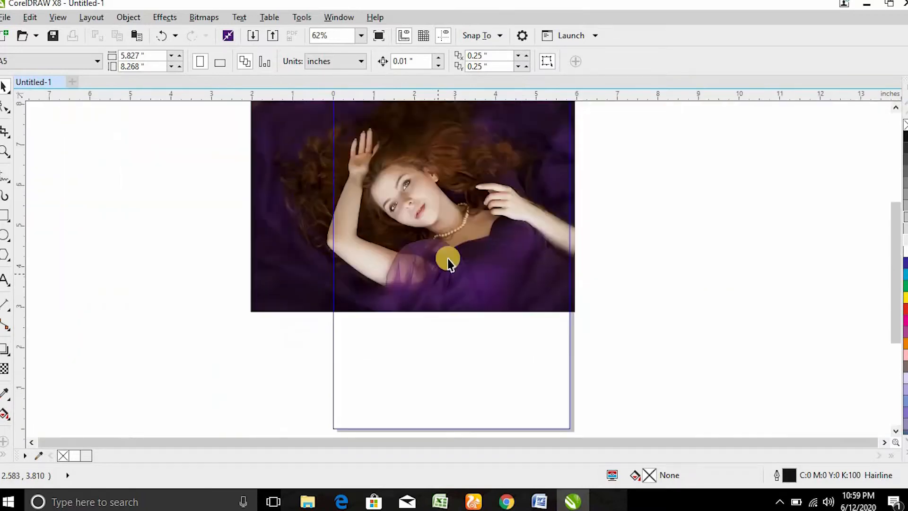
pyautogui.scroll(4, 485, 269)
pyautogui.scroll(-4, 484, 273)
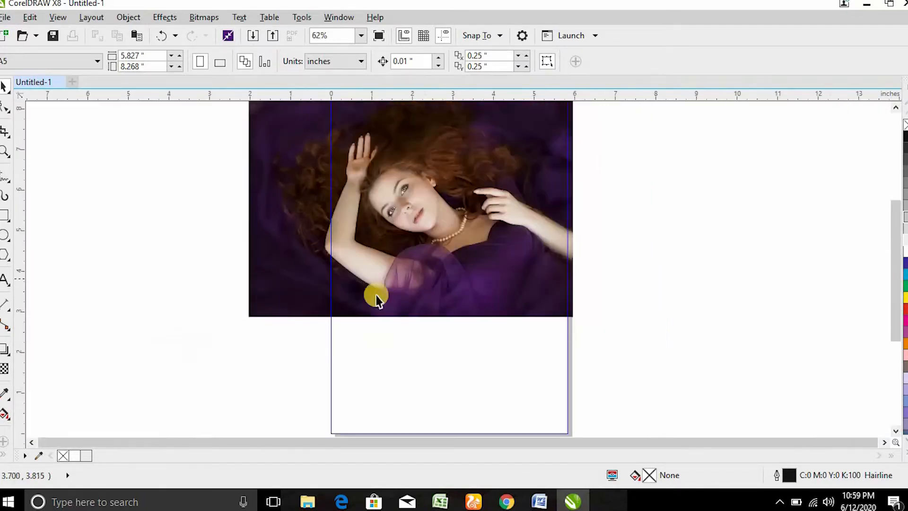
pyautogui.moveTo(213, 229); pyautogui.dragTo(572, 432)
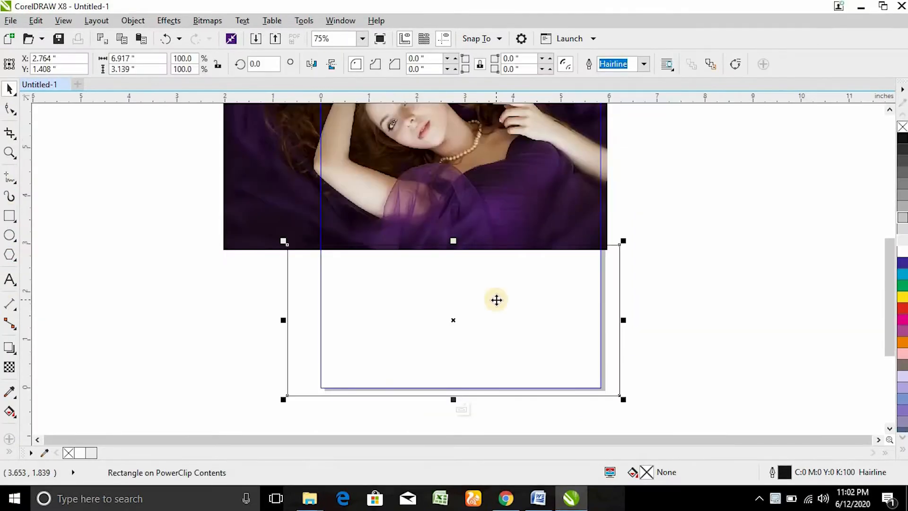
# Step: Give the lower rectangle a fountain fill and adjust its start colour
pyautogui.press('F11')
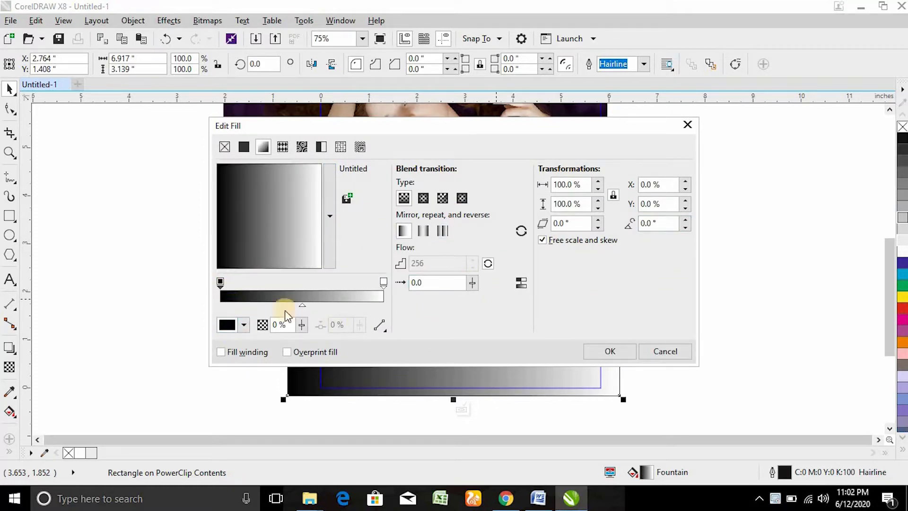
pyautogui.click(229, 325)
pyautogui.moveTo(294, 271); pyautogui.dragTo(318, 318)
pyautogui.click(353, 242)
pyautogui.click(383, 281)
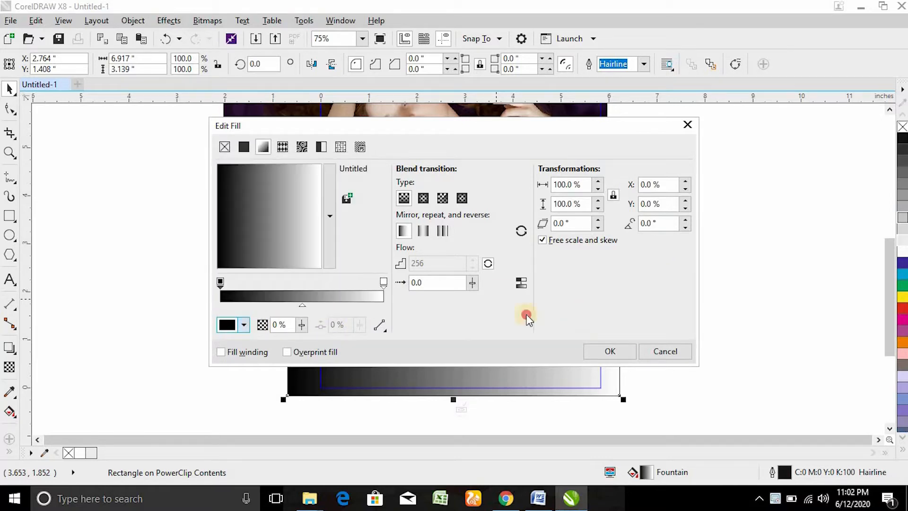
pyautogui.click(383, 281)
pyautogui.moveTo(462, 127); pyautogui.dragTo(485, 202)
pyautogui.moveTo(498, 233); pyautogui.dragTo(527, 258)
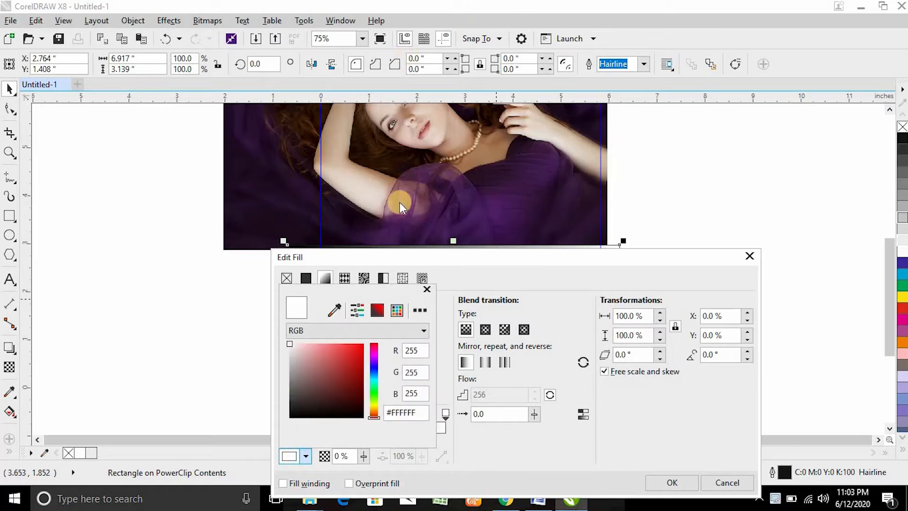
# Step: Sample the photo's dark purple as the end colour and set the gradient angle to 90°
pyautogui.click(334, 311)
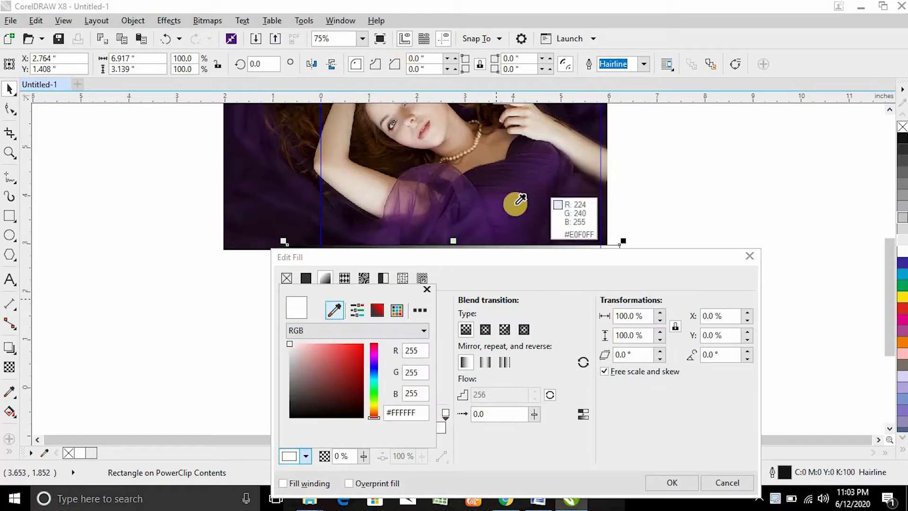
pyautogui.click(480, 239)
pyautogui.click(571, 439)
pyautogui.moveTo(582, 260); pyautogui.dragTo(473, 405)
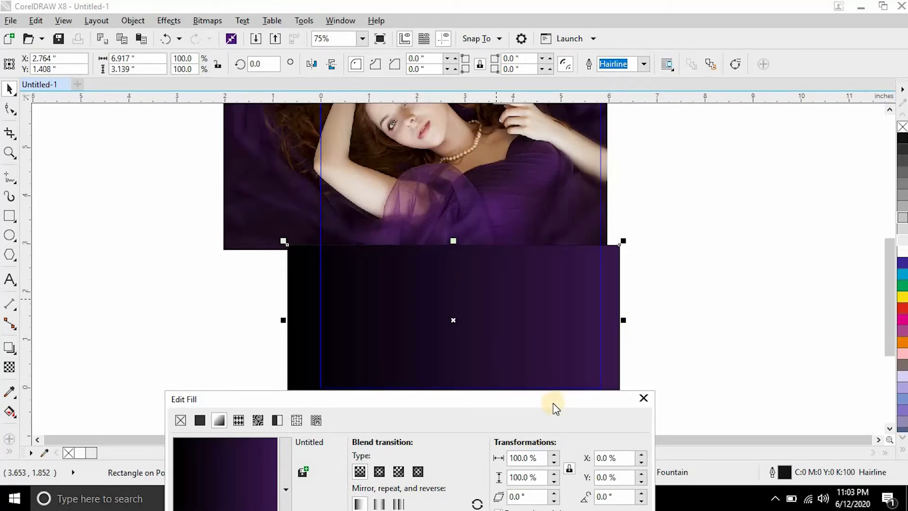
pyautogui.moveTo(553, 403); pyautogui.dragTo(529, 262)
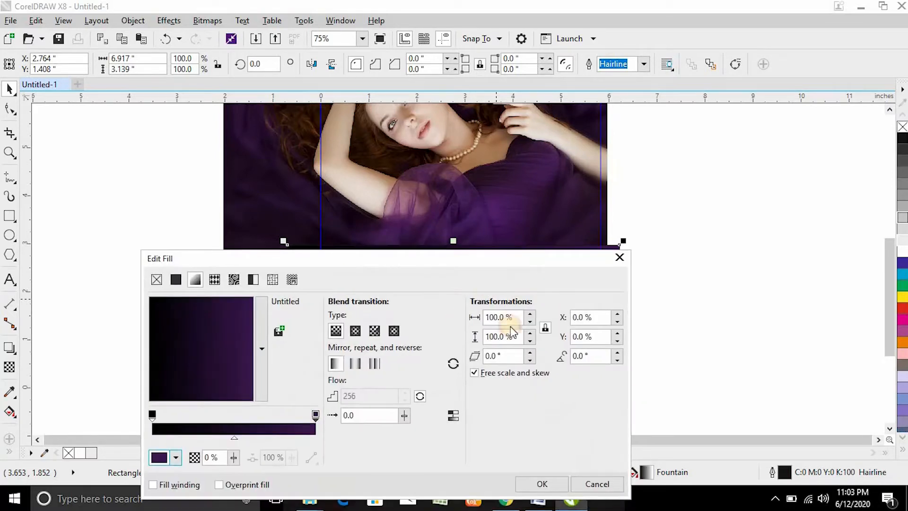
pyautogui.moveTo(253, 394); pyautogui.dragTo(232, 308)
pyautogui.doubleClick(592, 356)
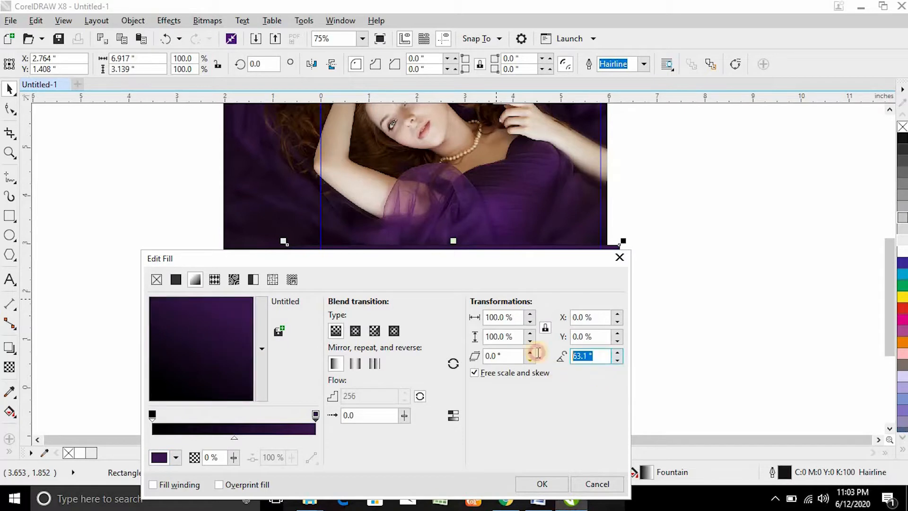
pyautogui.write('90')
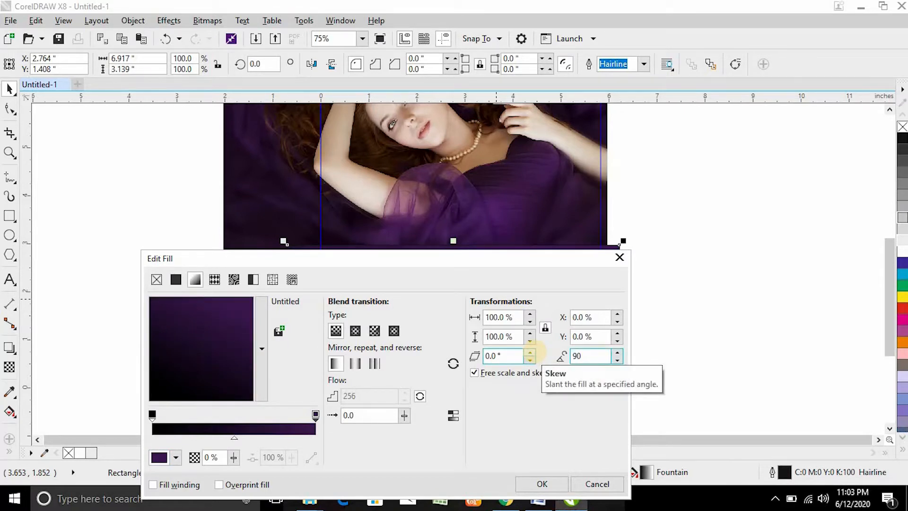
pyautogui.press('Return')
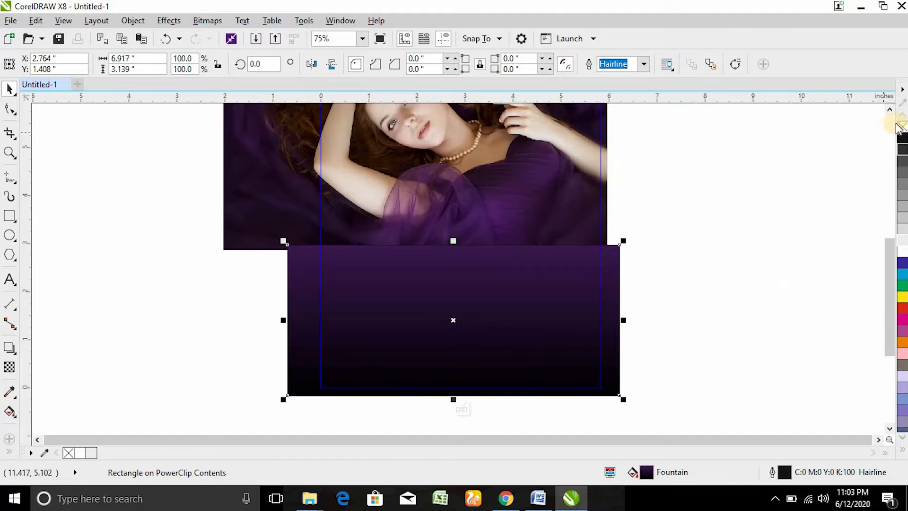
# Step: Stretch the gradient rectangle's top up behind the portrait, making it 4.155 in tall
pyautogui.click(765, 239)
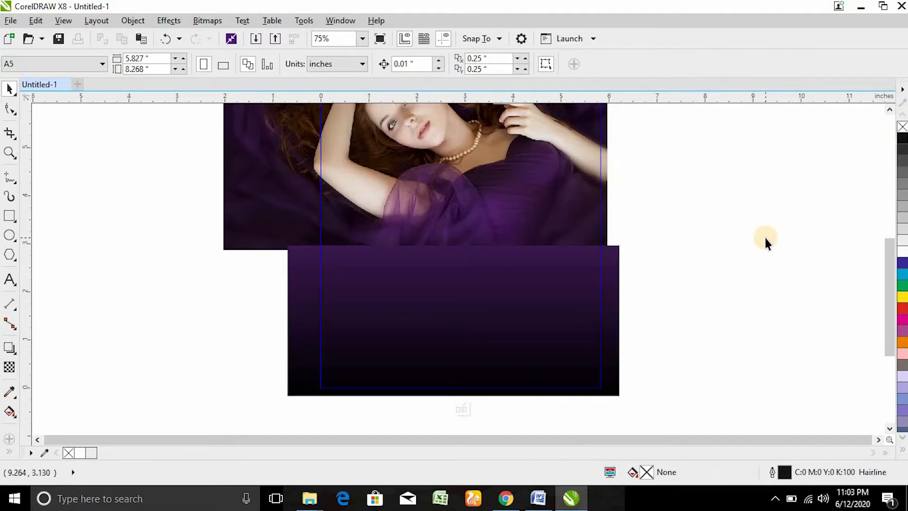
pyautogui.press('F4')
pyautogui.click(536, 343)
pyautogui.scroll(5, 462, 329)
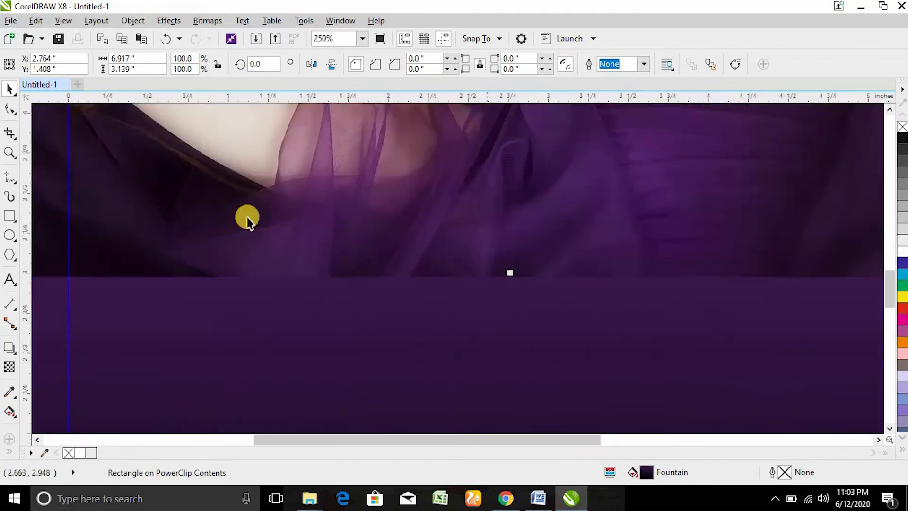
pyautogui.scroll(-3, 494, 278)
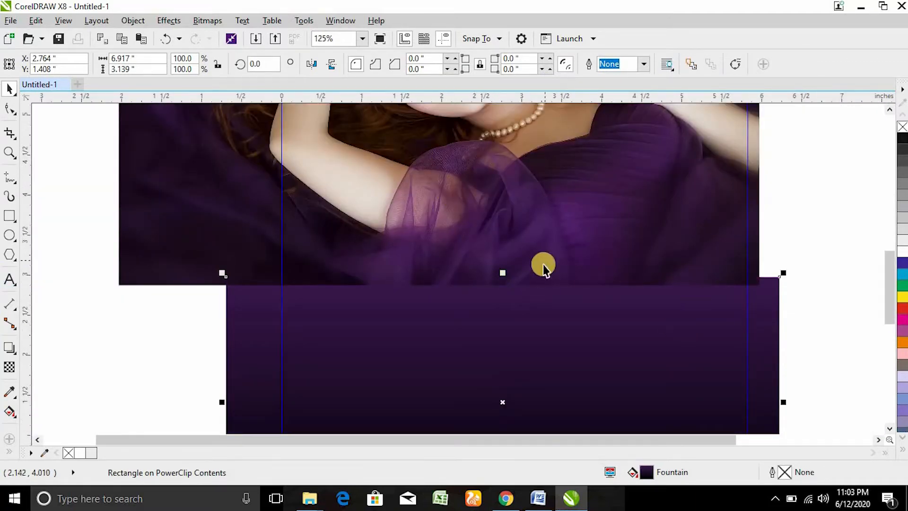
pyautogui.moveTo(506, 272); pyautogui.dragTo(494, 190)
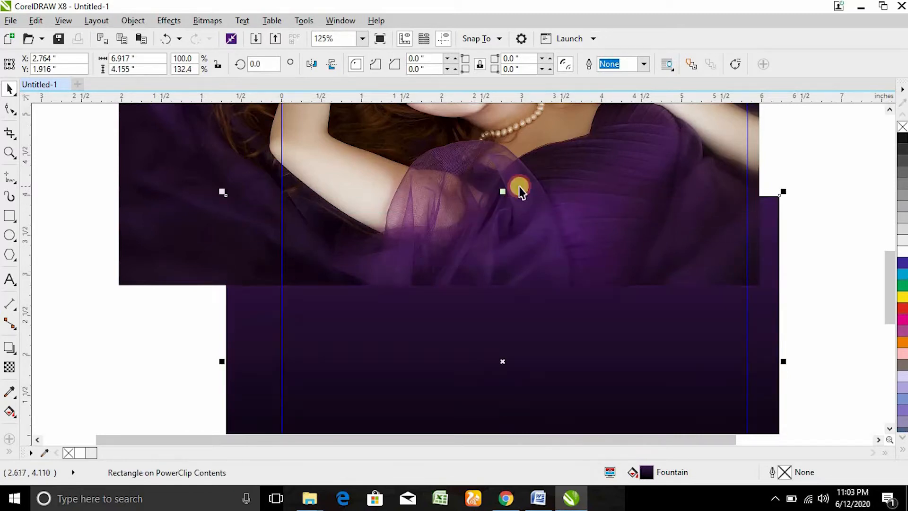
pyautogui.click(560, 165)
pyautogui.click(890, 111)
pyautogui.click(890, 111)
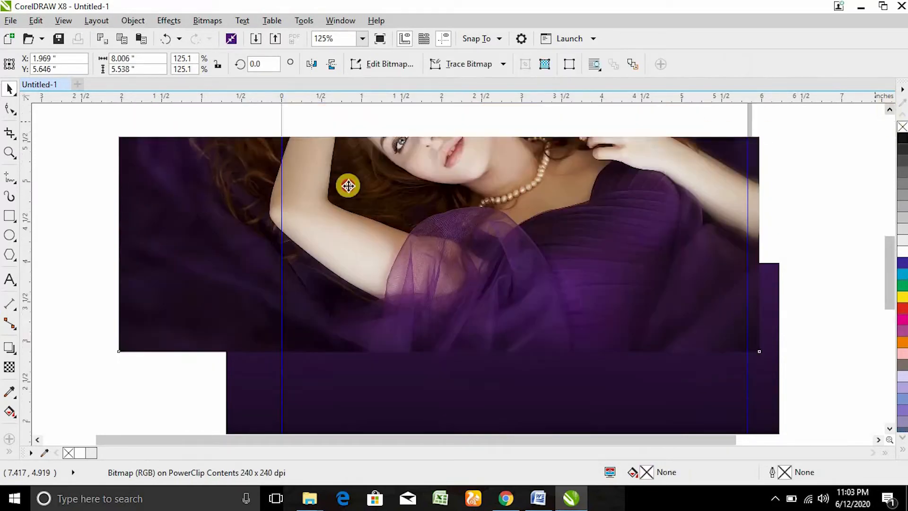
# Step: Fade the portrait's bottom edge with a downward linear transparency and finish the PowerClip edit
pyautogui.click(9, 367)
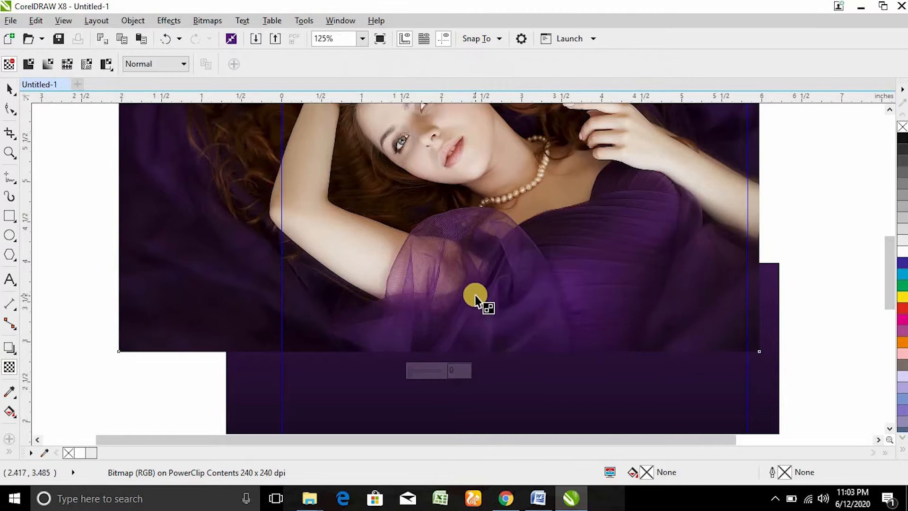
pyautogui.moveTo(476, 308); pyautogui.dragTo(475, 340)
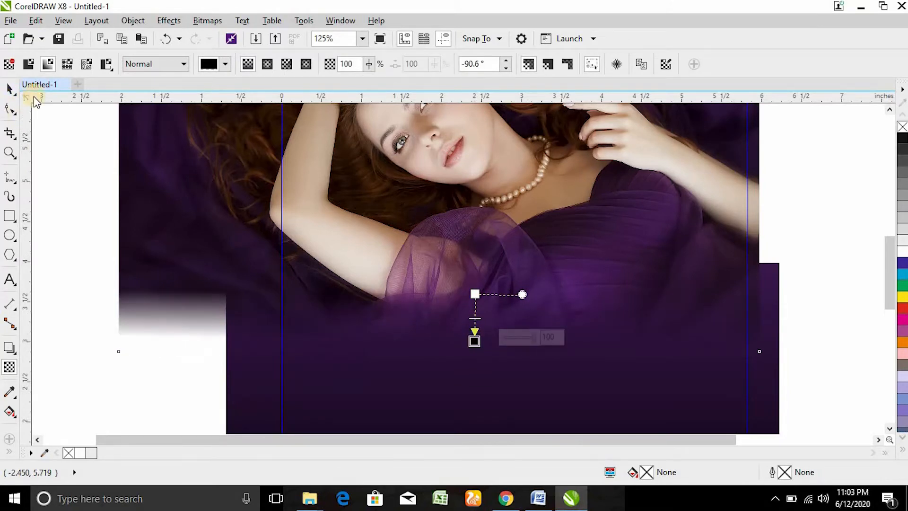
pyautogui.click(11, 88)
pyautogui.keyDown('ctrl'); pyautogui.click(72, 147); pyautogui.keyUp('ctrl')
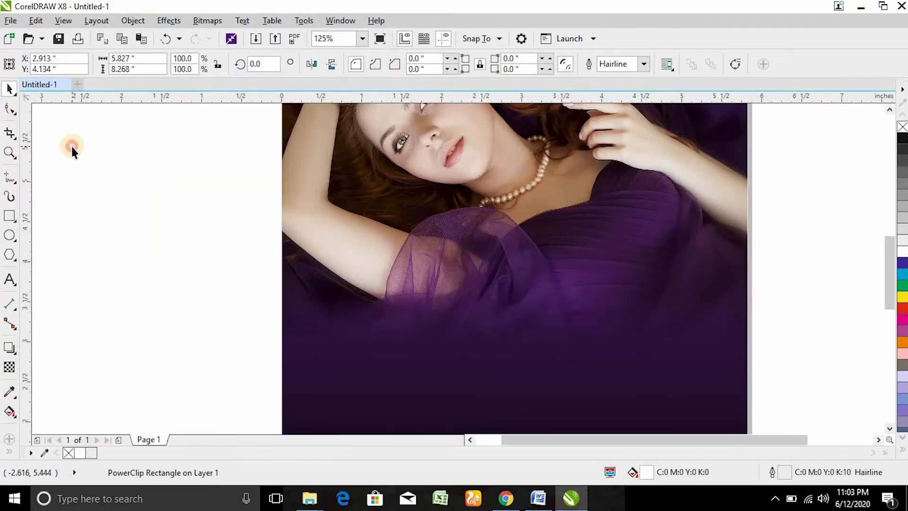
pyautogui.click(72, 147)
pyautogui.hotkey('shift', 'F4')
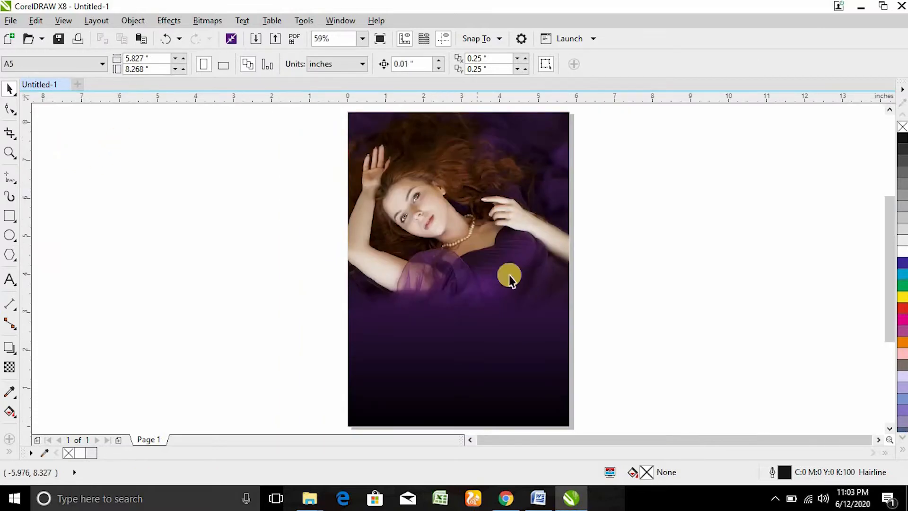
pyautogui.scroll(4, 509, 275)
pyautogui.scroll(-3, 438, 294)
pyautogui.scroll(3, 431, 338)
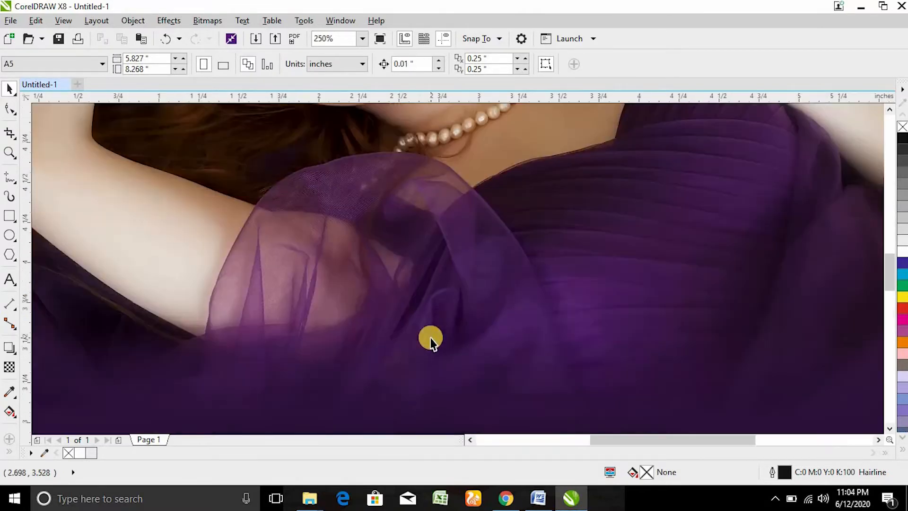
pyautogui.scroll(-2, 431, 339)
pyautogui.hotkey('shift', 'F4')
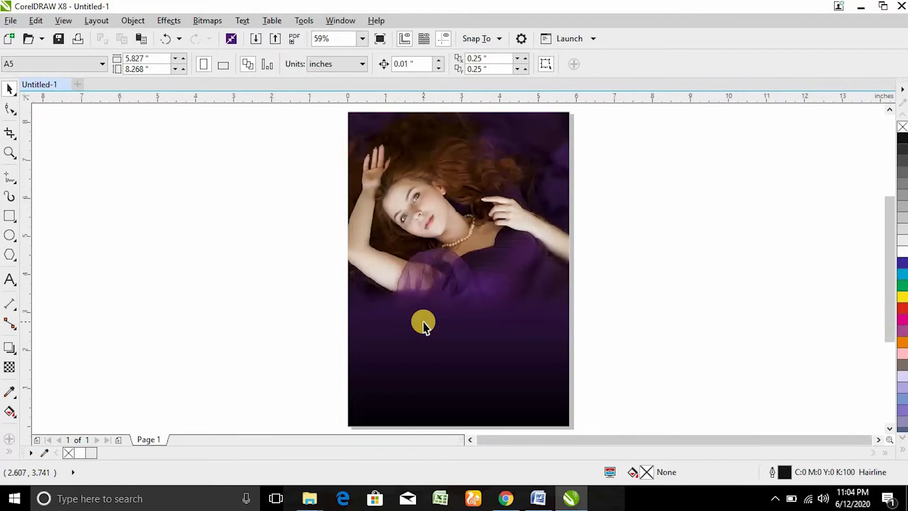
pyautogui.click(488, 194)
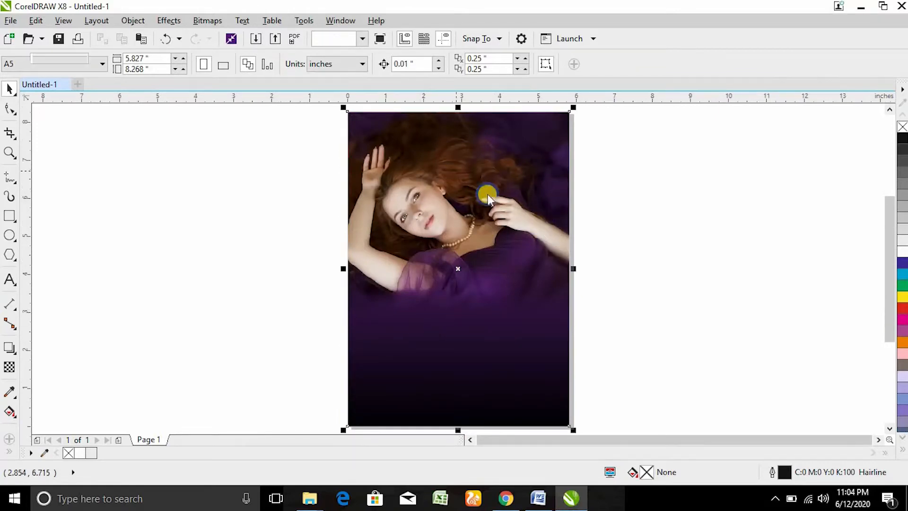
pyautogui.rightClick(474, 192)
pyautogui.click(400, 166)
pyautogui.click(689, 207)
pyautogui.rightClick(436, 151)
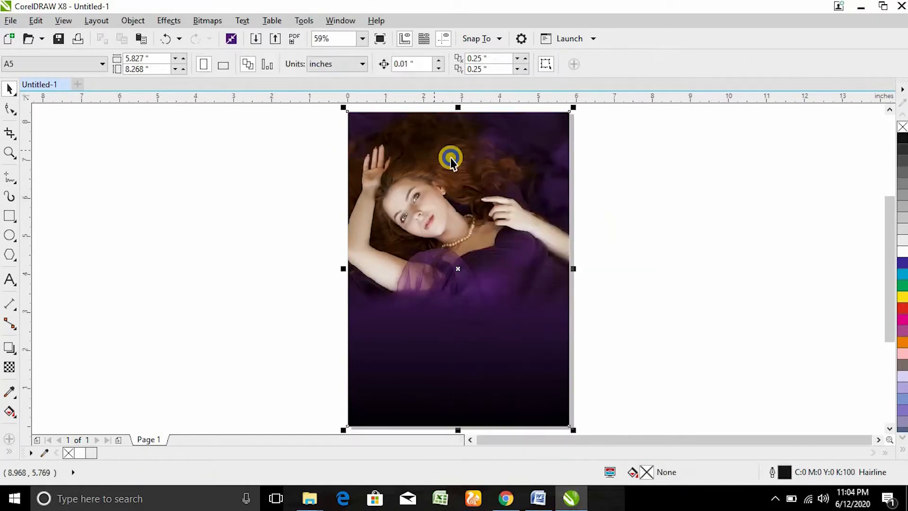
pyautogui.click(692, 159)
pyautogui.press('F2')
pyautogui.moveTo(324, 250); pyautogui.dragTo(633, 366)
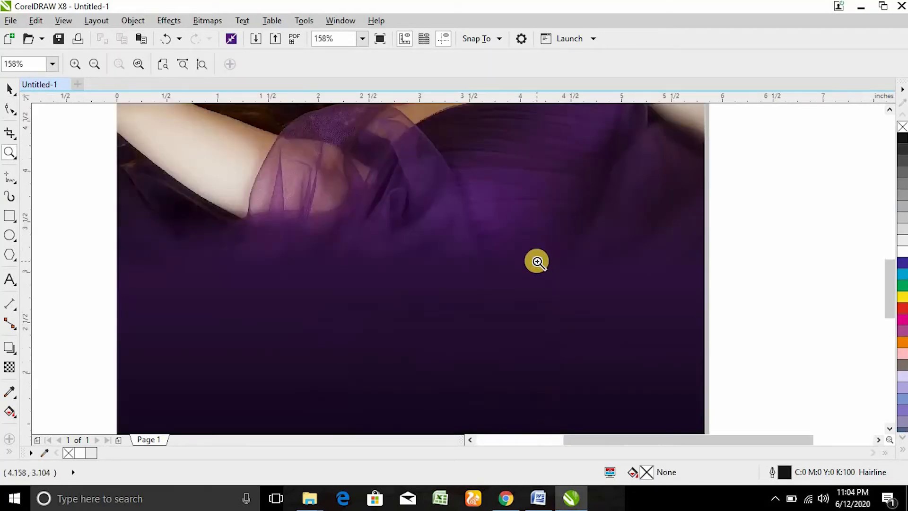
pyautogui.press('F3')
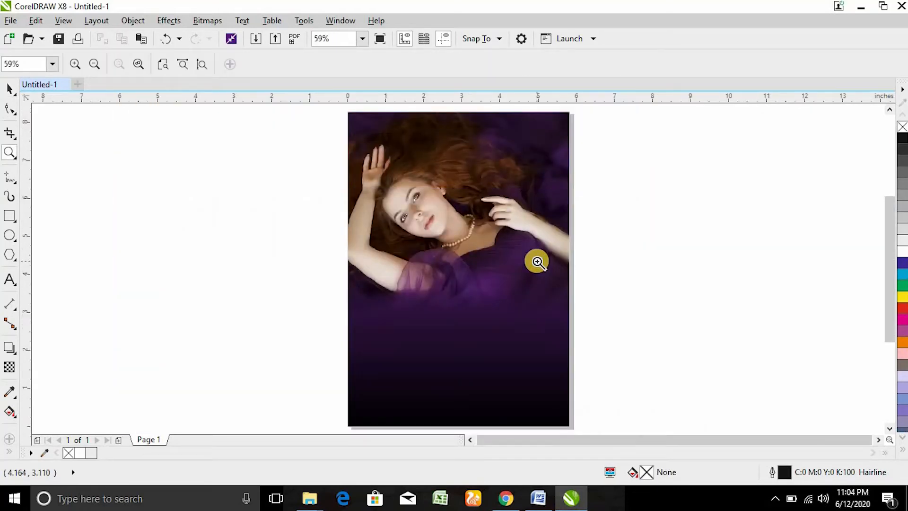
pyautogui.moveTo(332, 105); pyautogui.dragTo(633, 292)
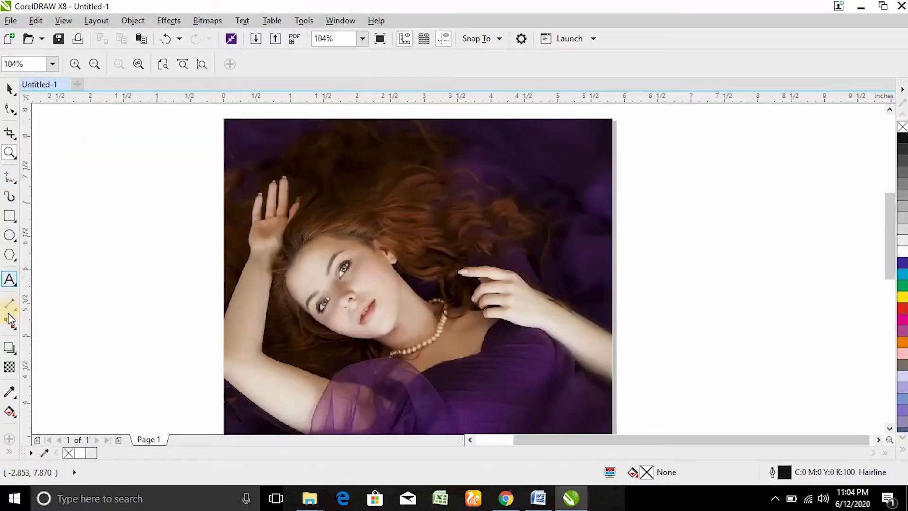
# Step: Type the title 'BELLA Beauty' on the photo's upper right
pyautogui.click(10, 280)
pyautogui.click(437, 201)
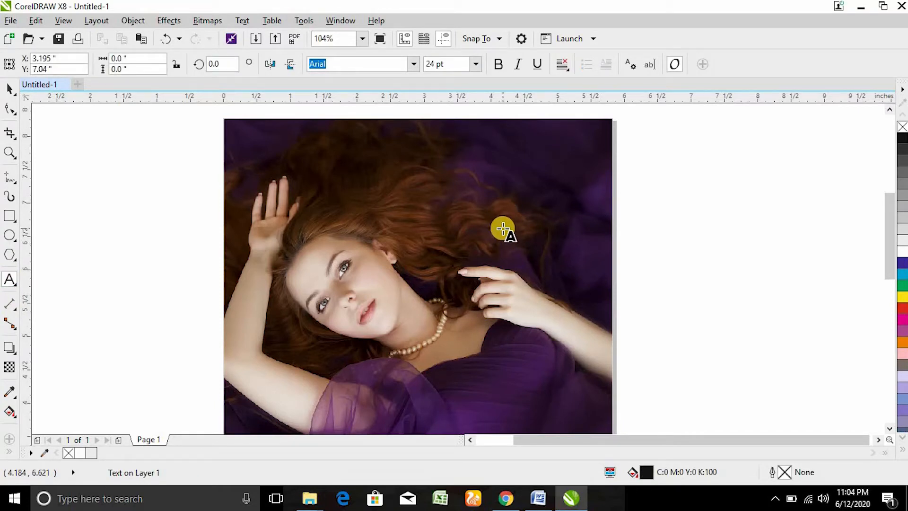
pyautogui.write('BELLA')
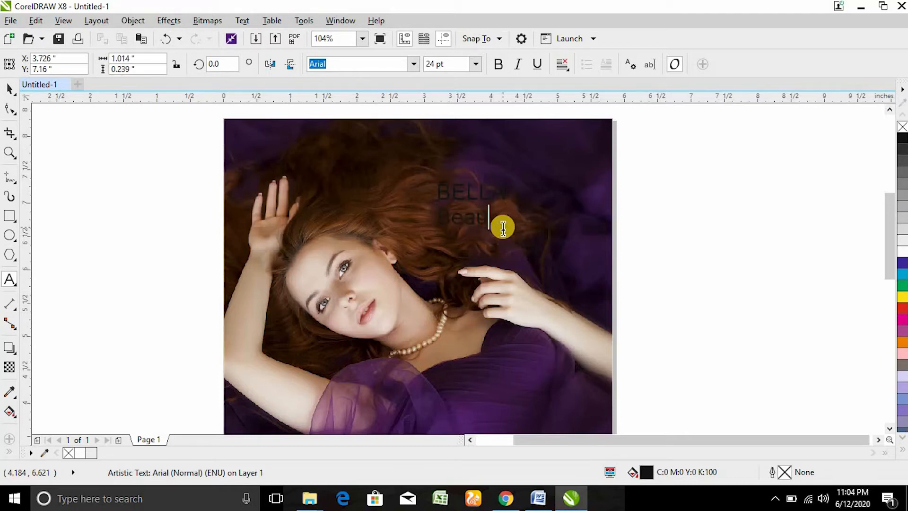
pyautogui.hotkey('ctrl', 'space')
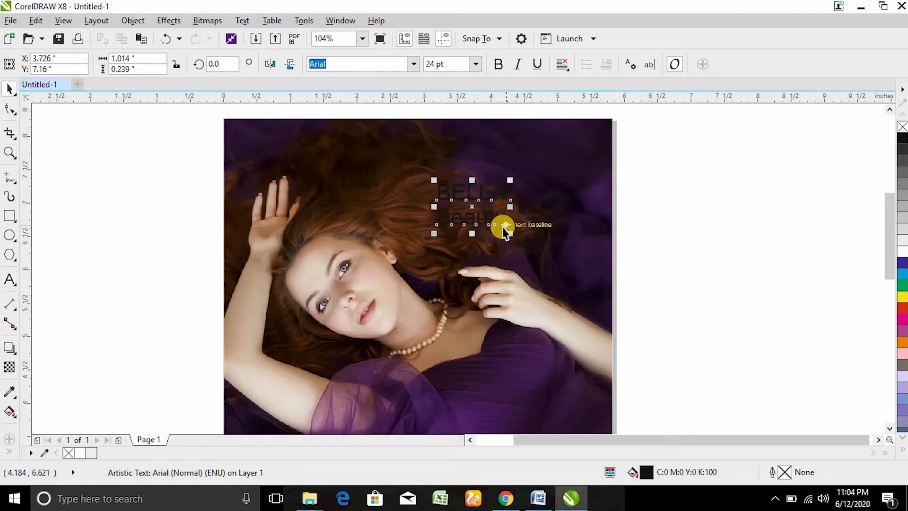
# Step: Make the title white, enlarge it to about 71.8 pt, and move it right over the photo
pyautogui.click(901, 255)
pyautogui.moveTo(429, 232); pyautogui.dragTo(295, 324)
pyautogui.moveTo(449, 231); pyautogui.dragTo(493, 231)
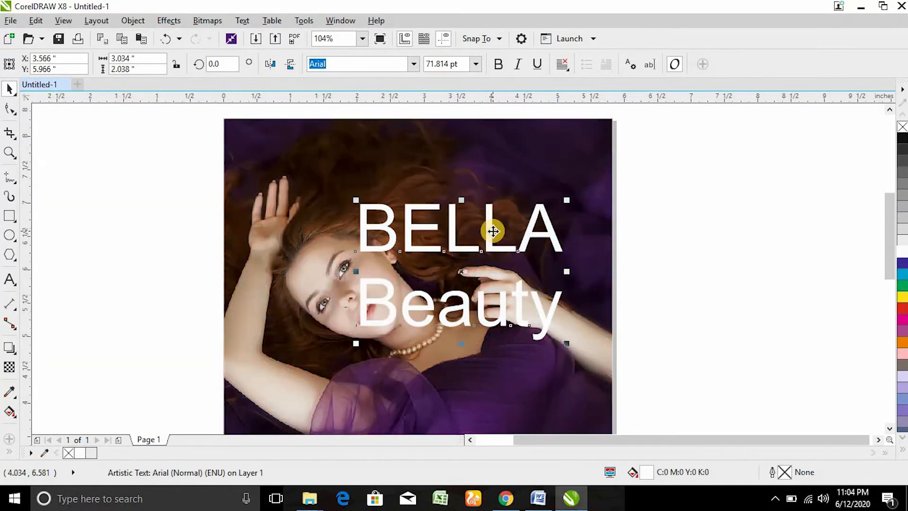
pyautogui.click(414, 63)
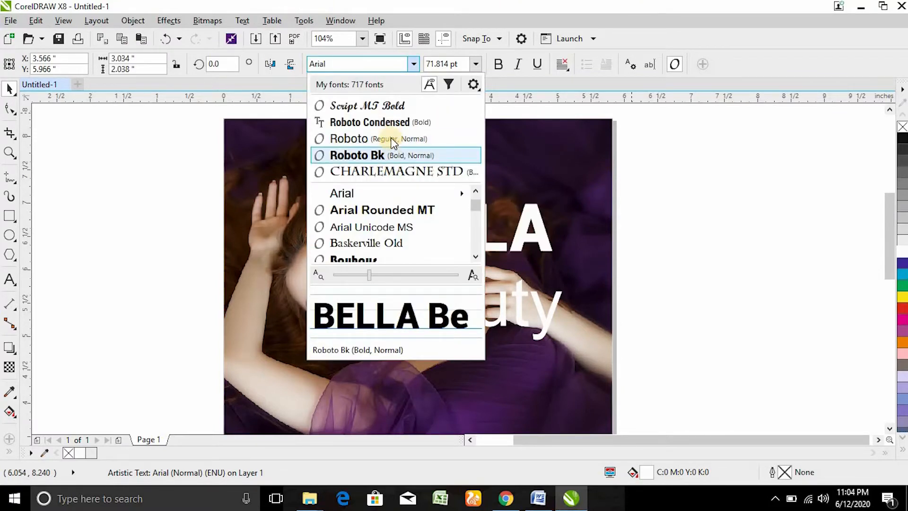
# Step: Set BELLA in Roboto Condensed Bold after trying and undoing Futura Md BT Bold
pyautogui.click(399, 121)
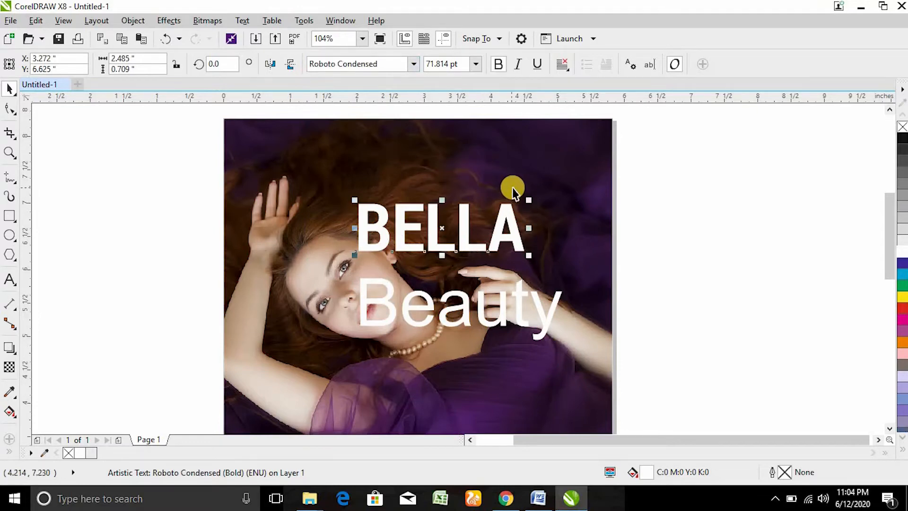
pyautogui.click(391, 63)
pyautogui.click(413, 63)
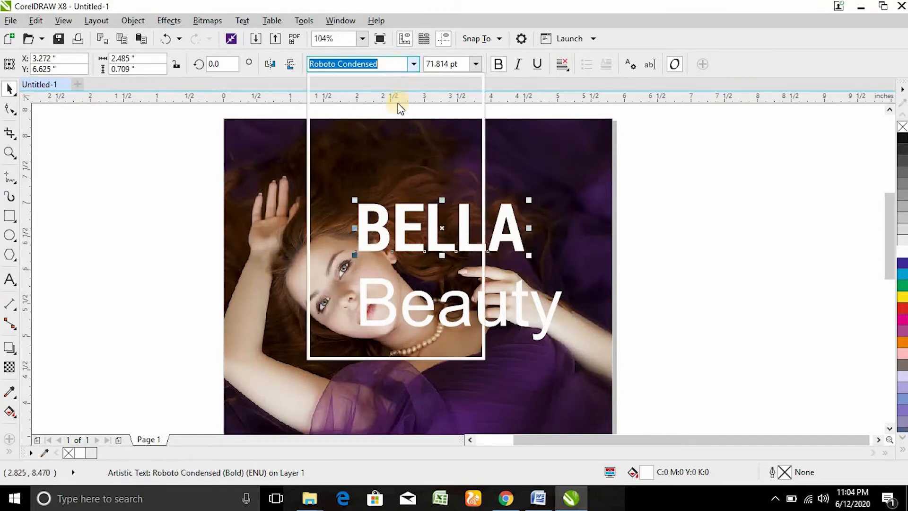
pyautogui.press('f')
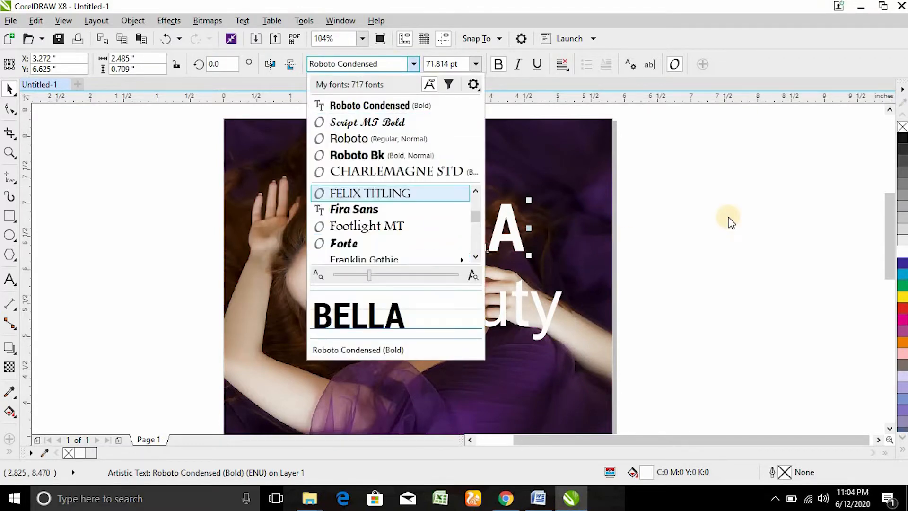
pyautogui.press('u')
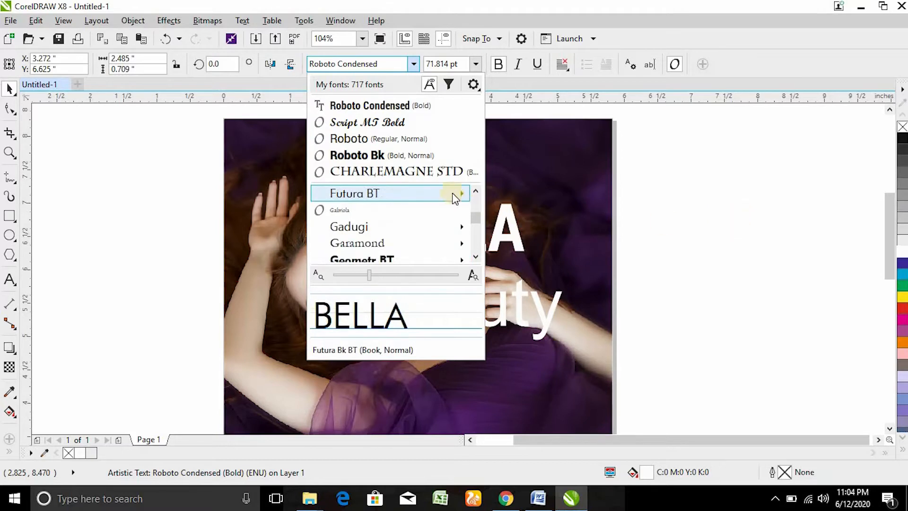
pyautogui.moveTo(453, 195)
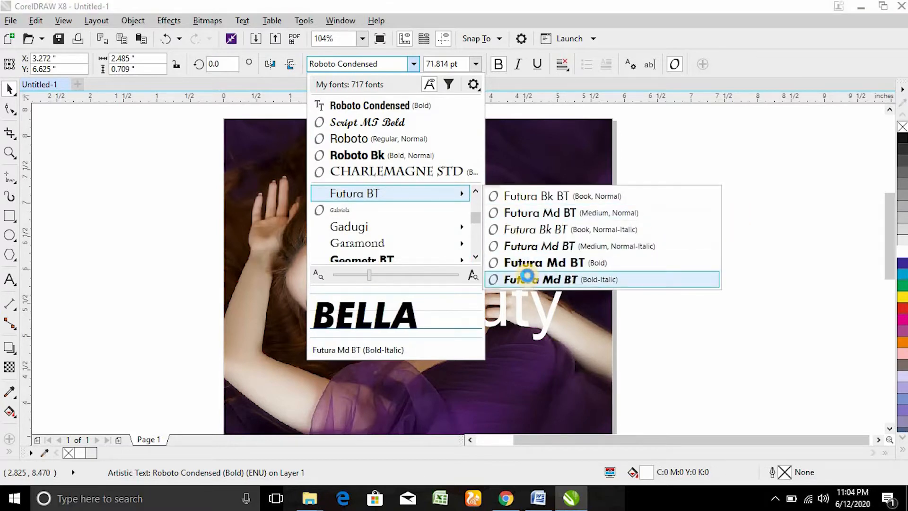
pyautogui.click(534, 263)
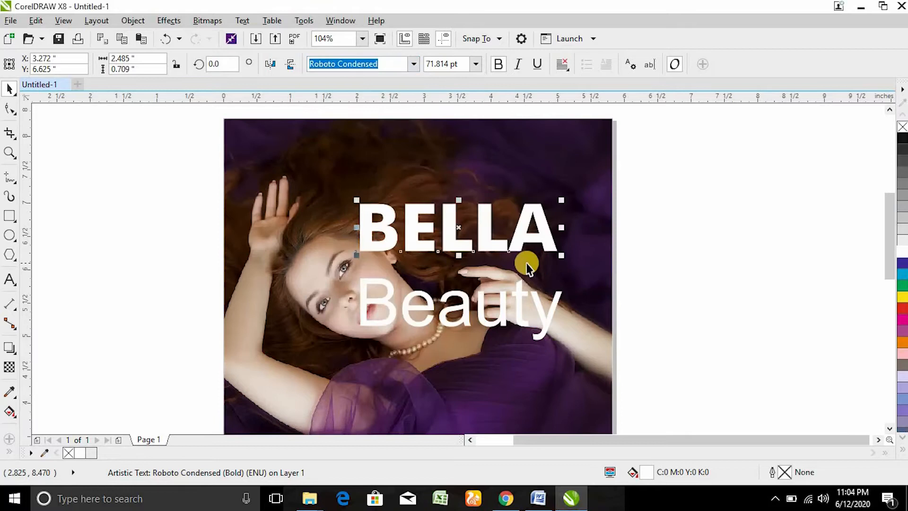
pyautogui.hotkey('ctrl', 'z')
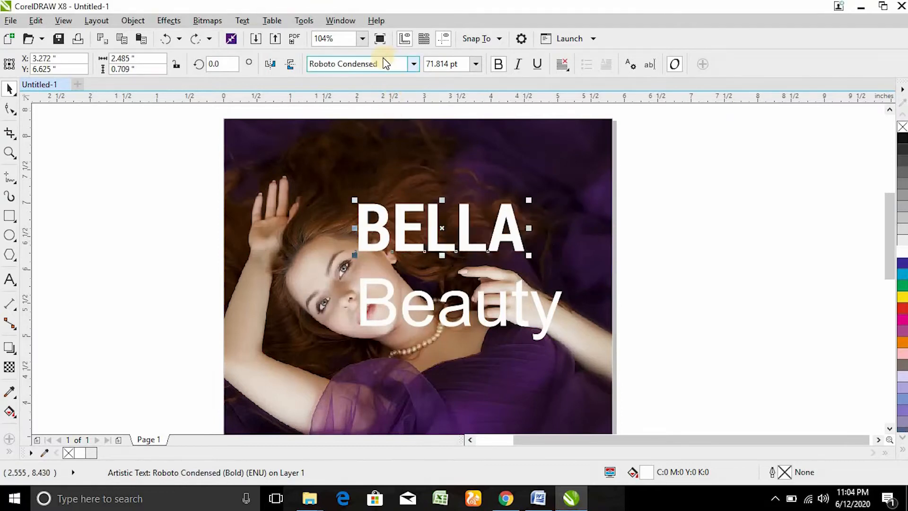
pyautogui.click(381, 66)
pyautogui.click(415, 64)
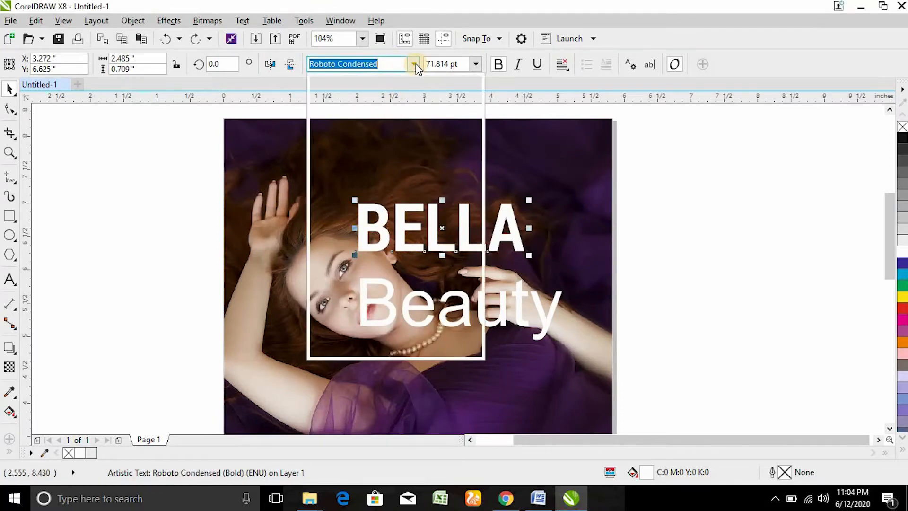
pyautogui.click(387, 122)
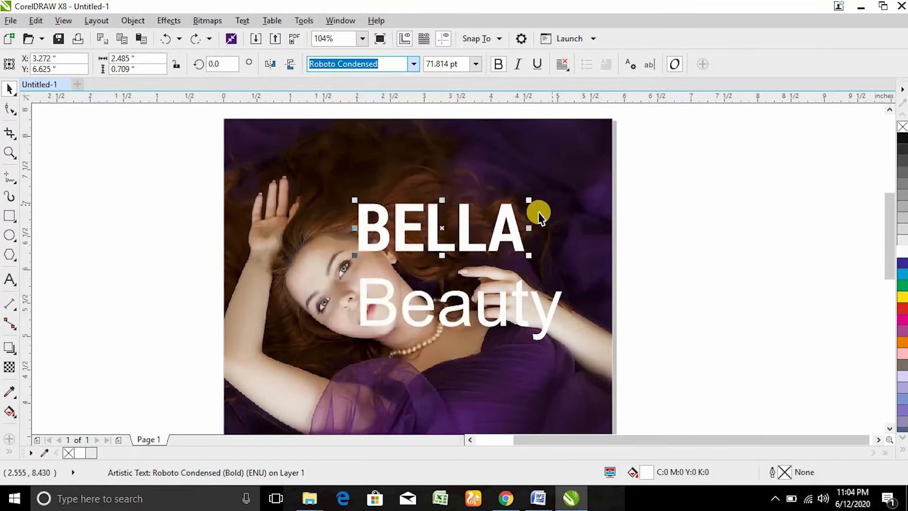
# Step: Enlarge BELLA to about 82.5 pt and tighten the spacing between its letters
pyautogui.moveTo(532, 203); pyautogui.dragTo(606, 132)
pyautogui.click(10, 109)
pyautogui.moveTo(595, 259); pyautogui.dragTo(580, 256)
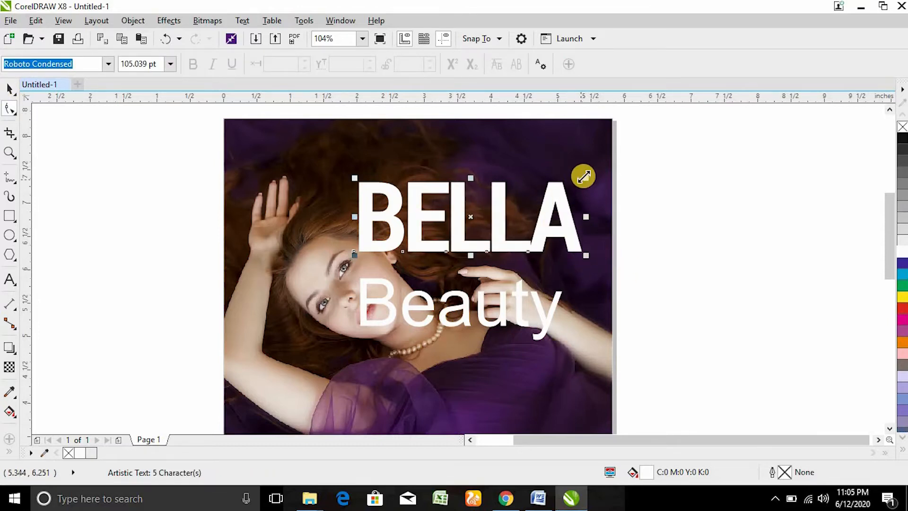
# Step: Enlarge BELLA to about 113.6 pt and shrink Beauty to 38.7 pt in Script MT Bold
pyautogui.press('space')
pyautogui.moveTo(589, 162); pyautogui.dragTo(604, 152)
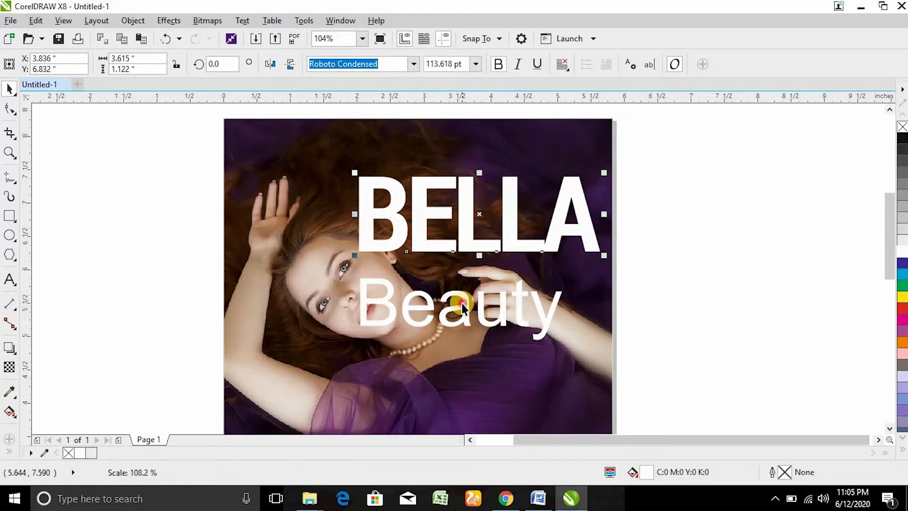
pyautogui.click(500, 298)
pyautogui.click(413, 64)
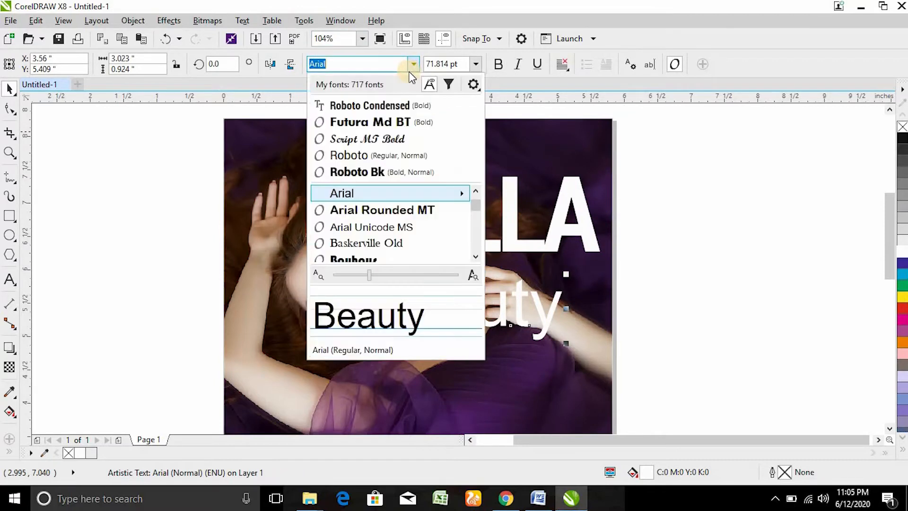
pyautogui.click(384, 136)
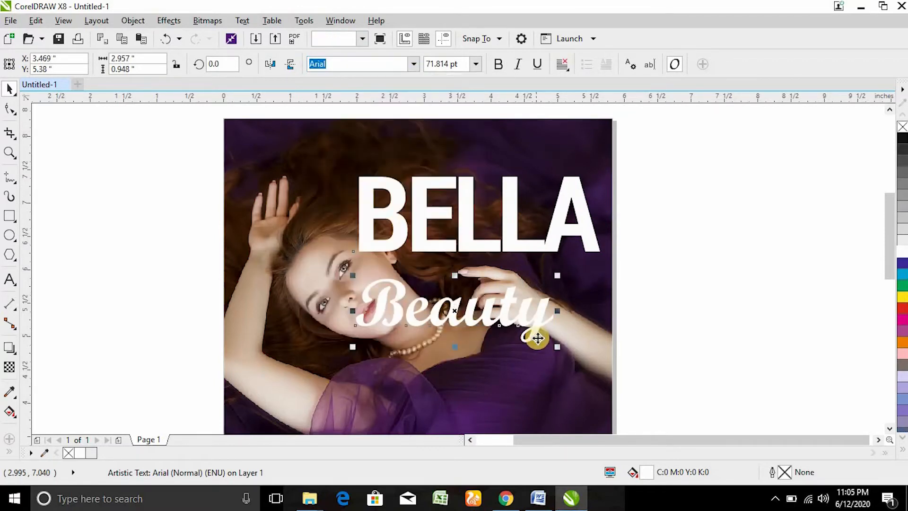
pyautogui.moveTo(560, 351); pyautogui.dragTo(468, 345)
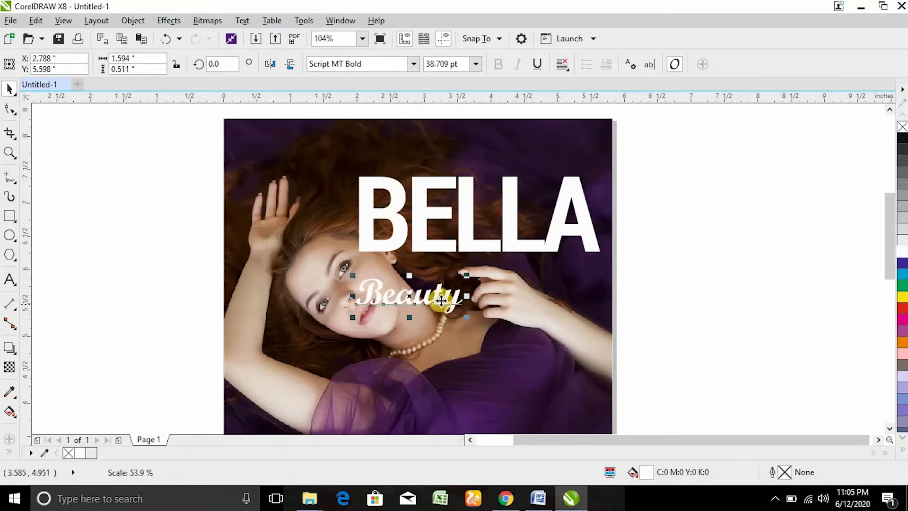
# Step: Move Beauty below BELLA's right side and nudge both title words up and left
pyautogui.click(541, 290)
pyautogui.moveTo(453, 307); pyautogui.dragTo(584, 277)
pyautogui.keyDown('shift'); pyautogui.click(589, 249); pyautogui.keyUp('shift')
pyautogui.moveTo(592, 240); pyautogui.dragTo(579, 229)
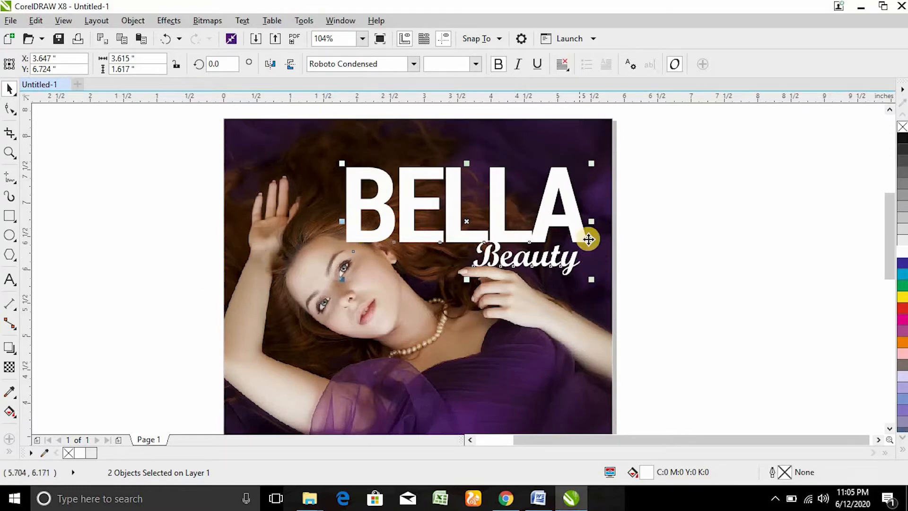
pyautogui.moveTo(541, 225); pyautogui.dragTo(535, 209)
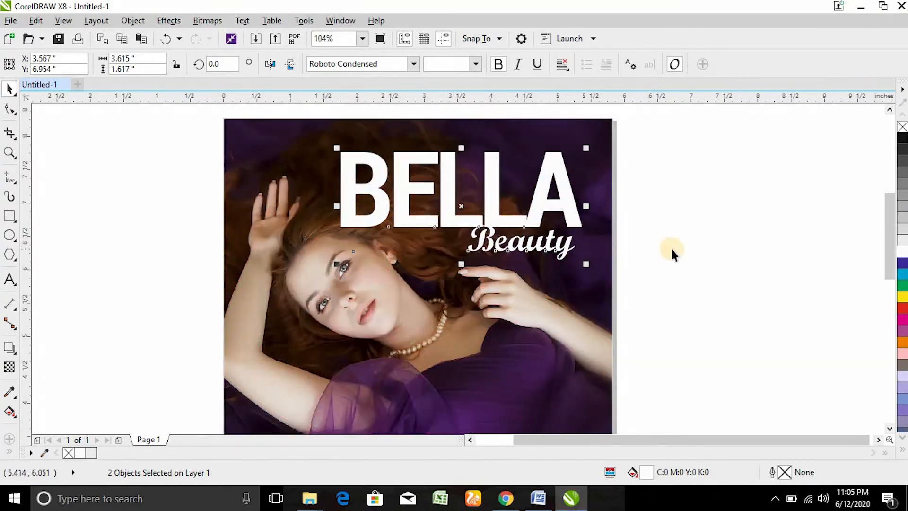
pyautogui.click(671, 247)
# Step: Change Beauty's font to Segoe Script
pyautogui.click(522, 247)
pyautogui.click(405, 64)
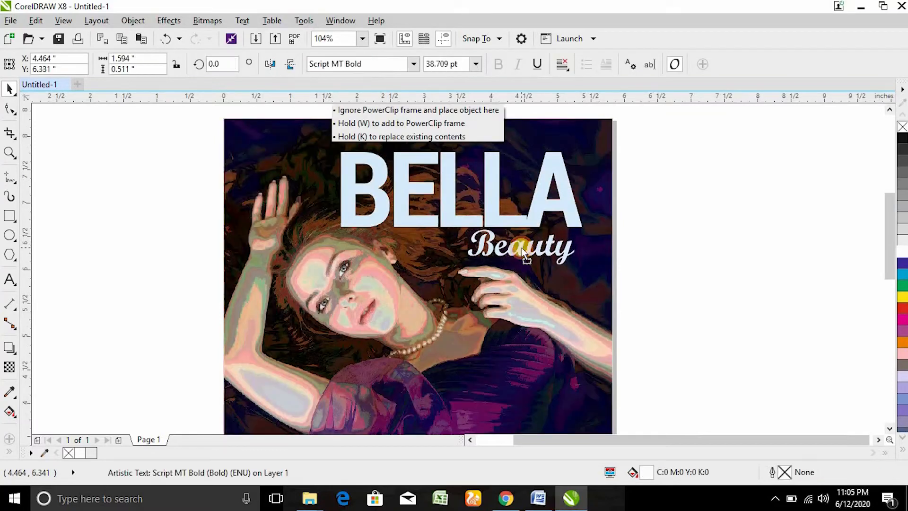
pyautogui.click(413, 65)
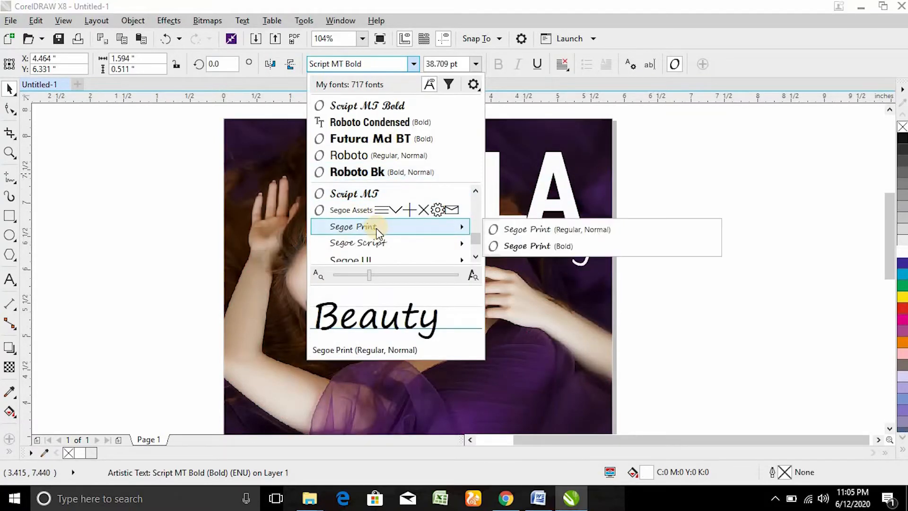
pyautogui.scroll(-1, 376, 229)
pyautogui.click(358, 195)
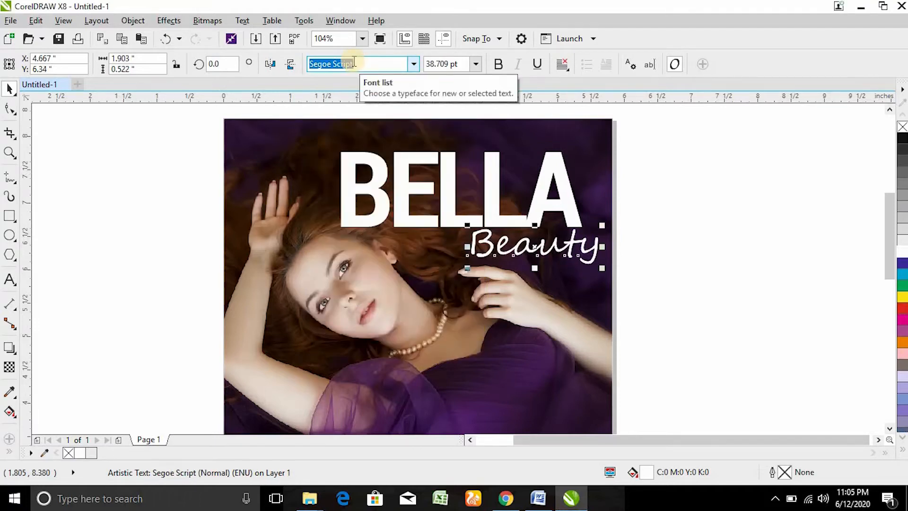
# Step: Switch Beauty to Vivaldi and tuck it under BELLA's right end
pyautogui.press('h')
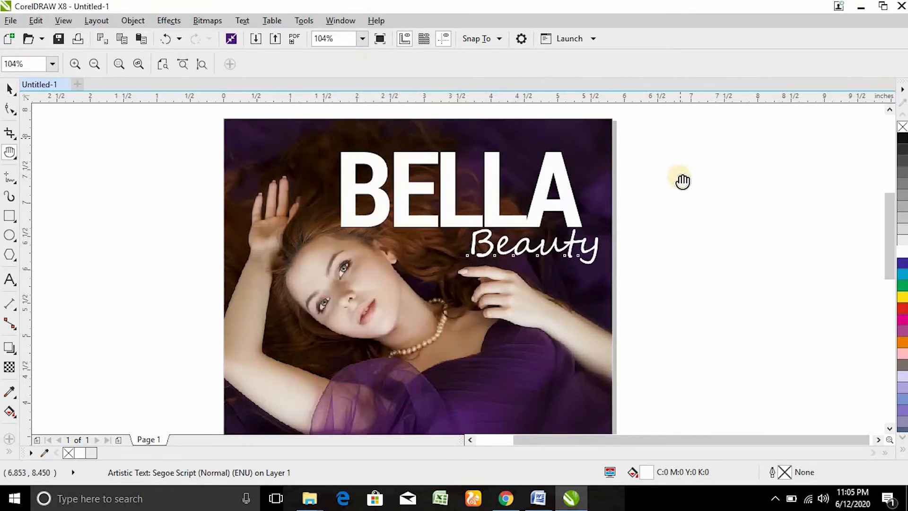
pyautogui.moveTo(648, 208); pyautogui.dragTo(645, 219)
pyautogui.click(8, 87)
pyautogui.click(561, 230)
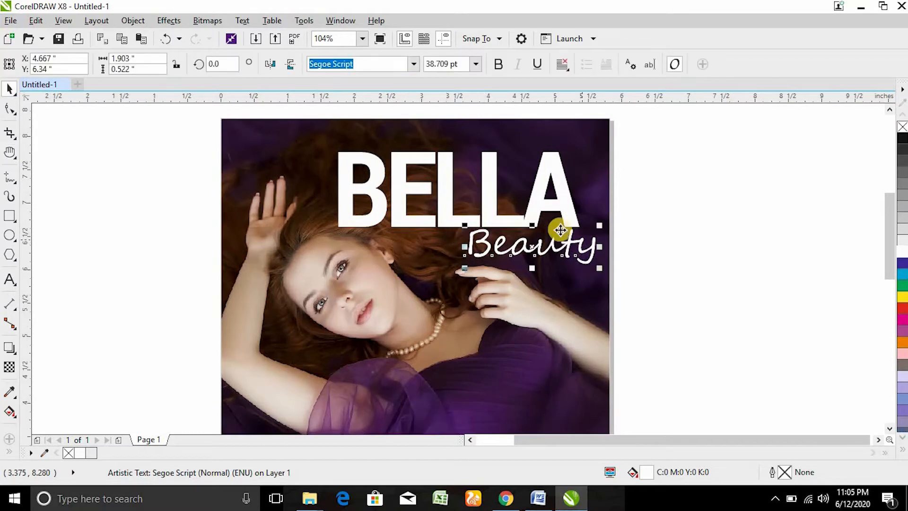
pyautogui.click(411, 64)
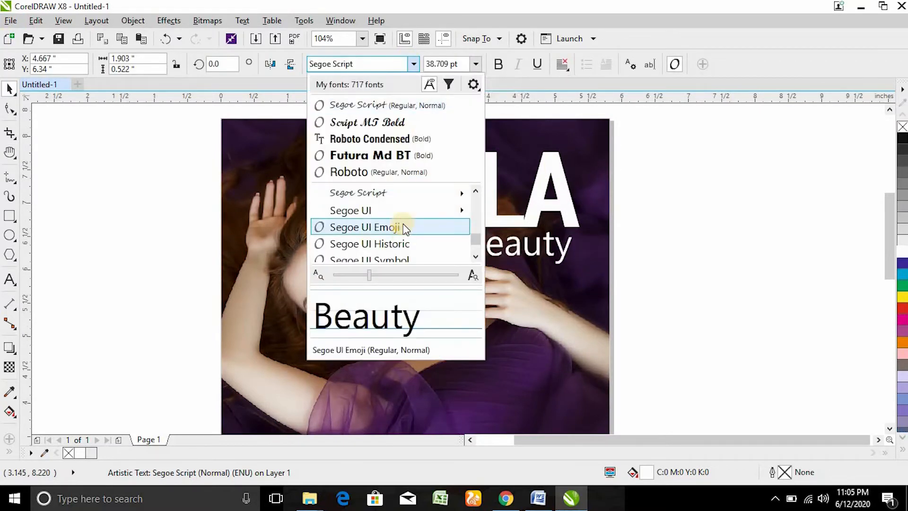
pyautogui.scroll(-5, 404, 225)
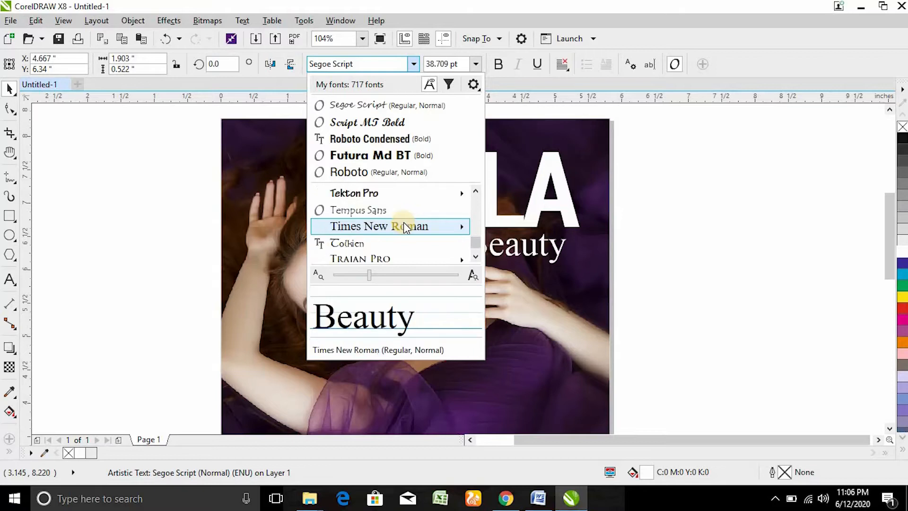
pyautogui.scroll(-1, 404, 226)
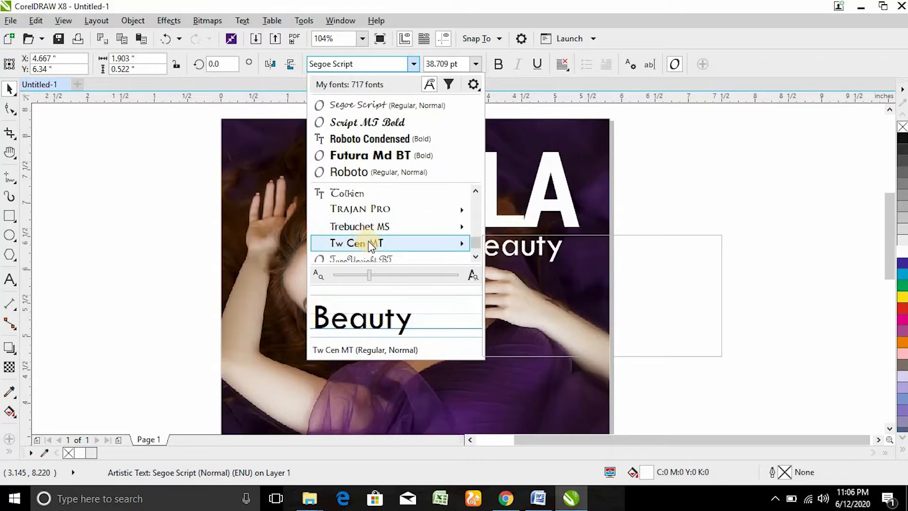
pyautogui.scroll(-2, 362, 246)
pyautogui.click(362, 243)
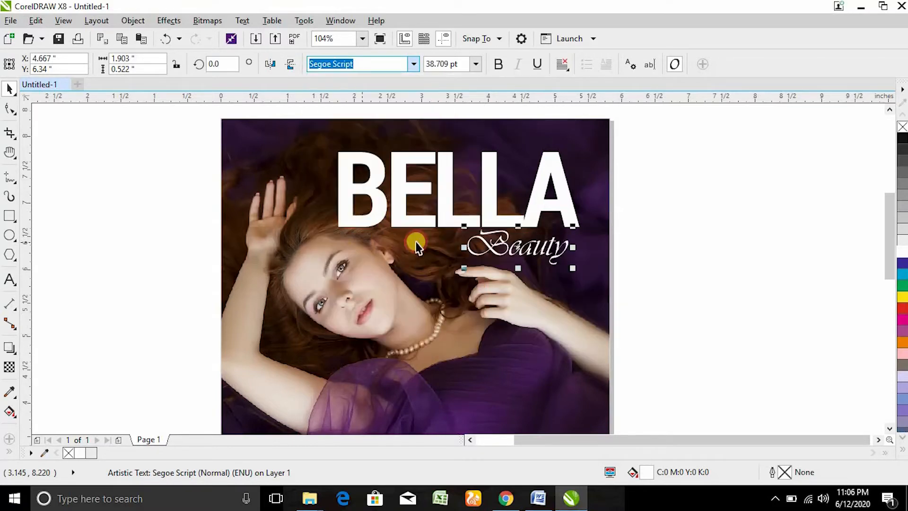
pyautogui.moveTo(515, 251); pyautogui.dragTo(525, 257)
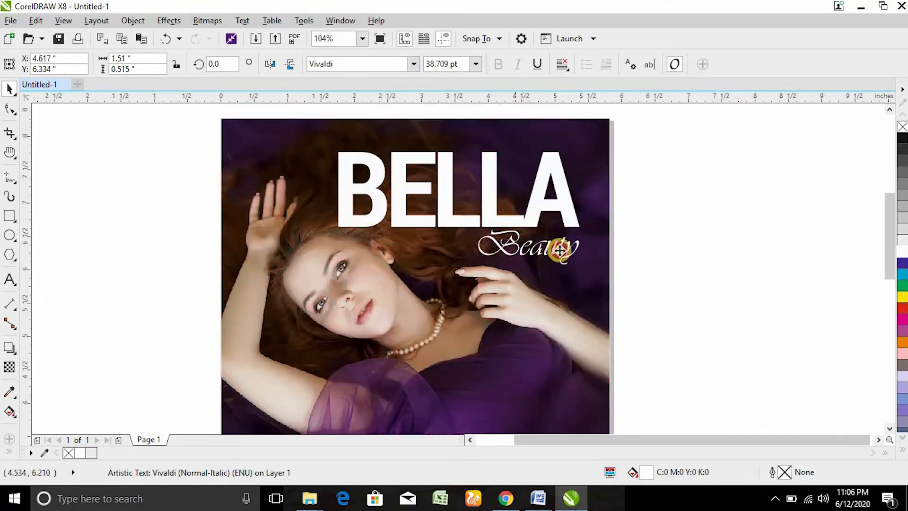
pyautogui.click(759, 226)
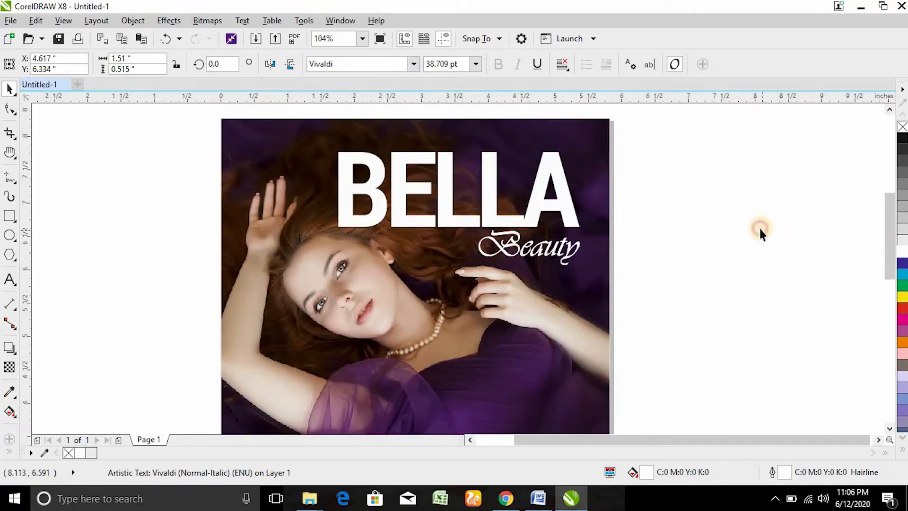
pyautogui.hotkey('shift', 'F4')
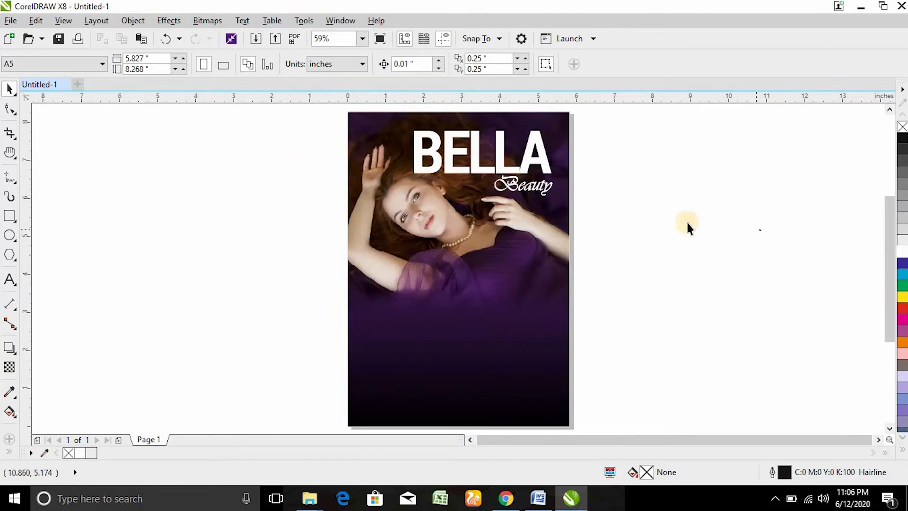
# Step: Type the OUR SERVICES heading on the lower purple area of the page
pyautogui.press('F2')
pyautogui.moveTo(339, 171); pyautogui.dragTo(582, 404)
pyautogui.moveTo(286, 180); pyautogui.dragTo(652, 358)
pyautogui.click(9, 280)
pyautogui.click(403, 236)
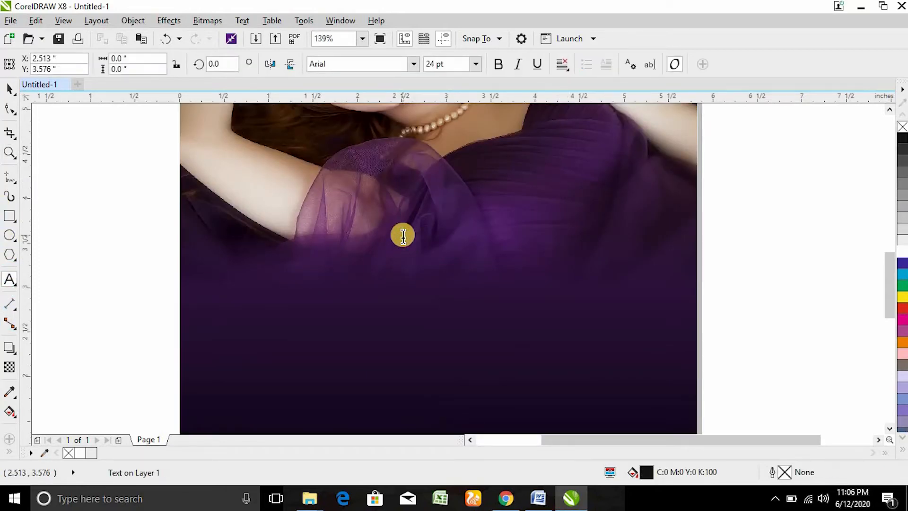
pyautogui.write('OUR SERVICES')
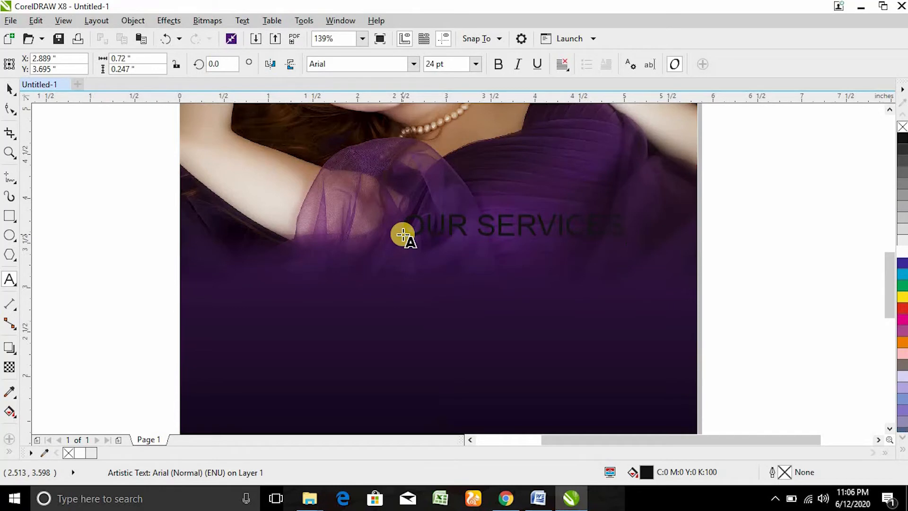
pyautogui.hotkey('ctrl', 'a')
# Step: Centre the heading on the page in white over the purple and draw a rectangle above it
pyautogui.hotkey('ctrl', 'space')
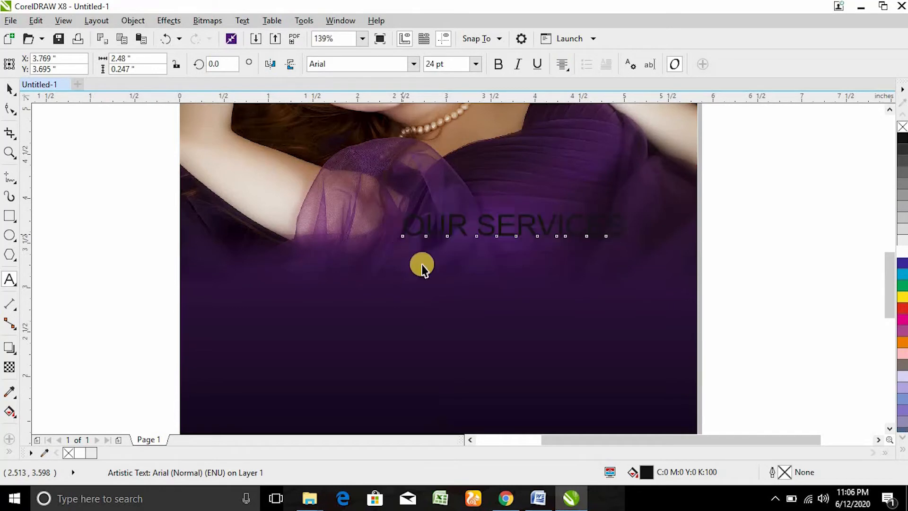
pyautogui.keyDown('shift'); pyautogui.click(429, 278); pyautogui.keyUp('shift')
pyautogui.press('r')
pyautogui.keyDown('shift'); pyautogui.click(431, 278); pyautogui.keyUp('shift')
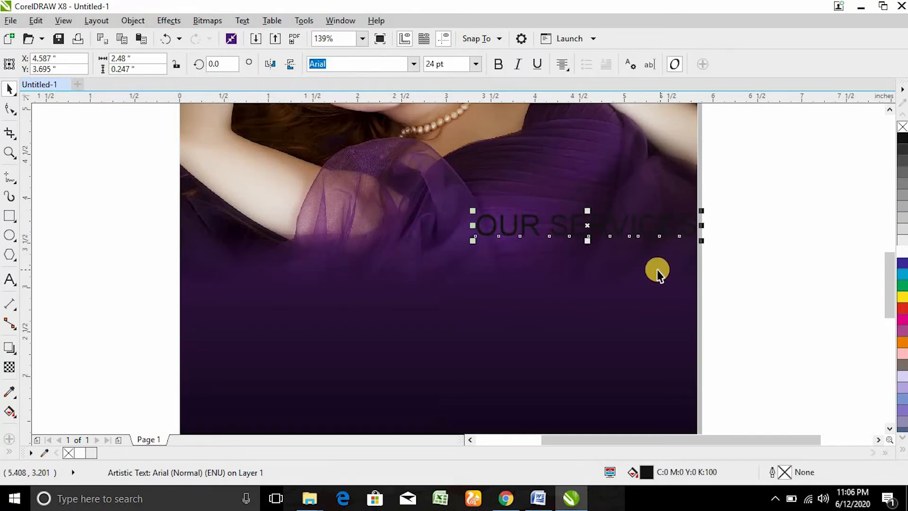
pyautogui.press('p')
pyautogui.click(902, 252)
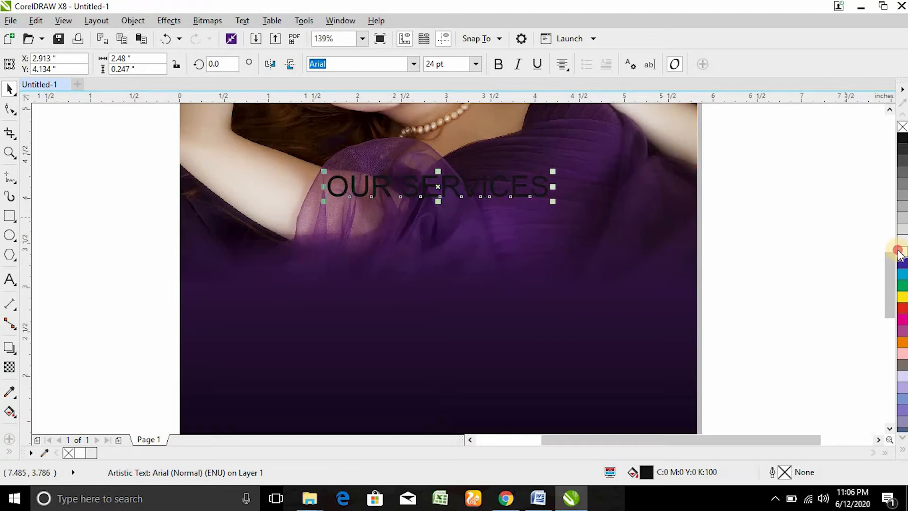
pyautogui.moveTo(439, 184); pyautogui.dragTo(435, 278)
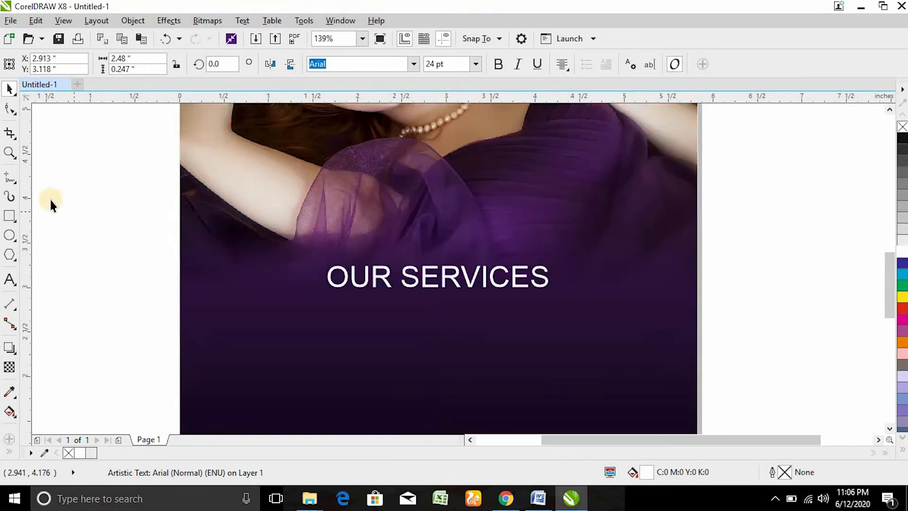
pyautogui.click(9, 216)
pyautogui.moveTo(318, 248)
pyautogui.mouseDown()
pyautogui.moveTo(547, 213)
pyautogui.moveTo(551, 170)
pyautogui.mouseUp()
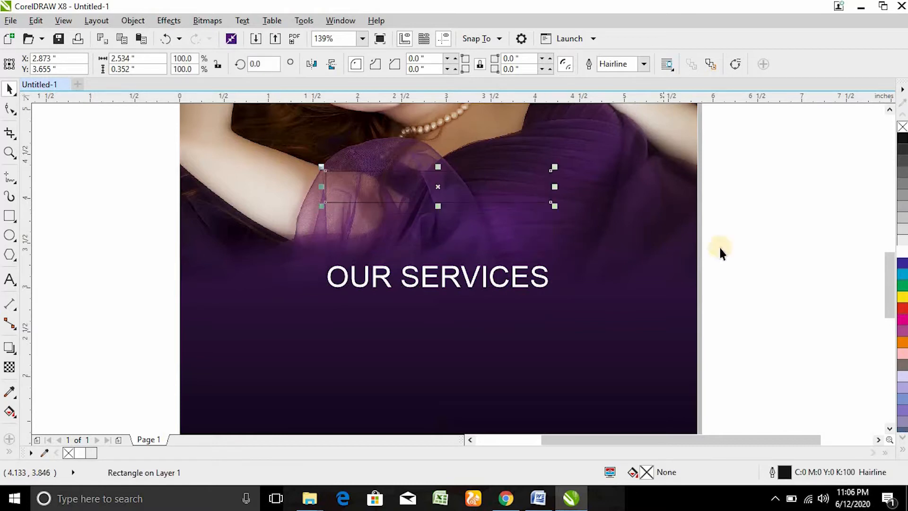
# Step: Fill the rectangle golden yellow with no outline and move it down toward the heading
pyautogui.click(903, 451)
pyautogui.click(877, 191)
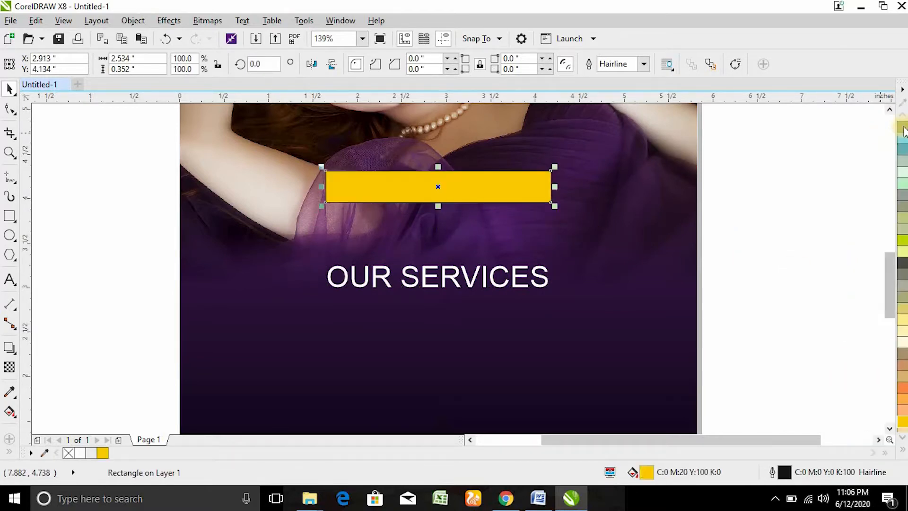
pyautogui.click(902, 453)
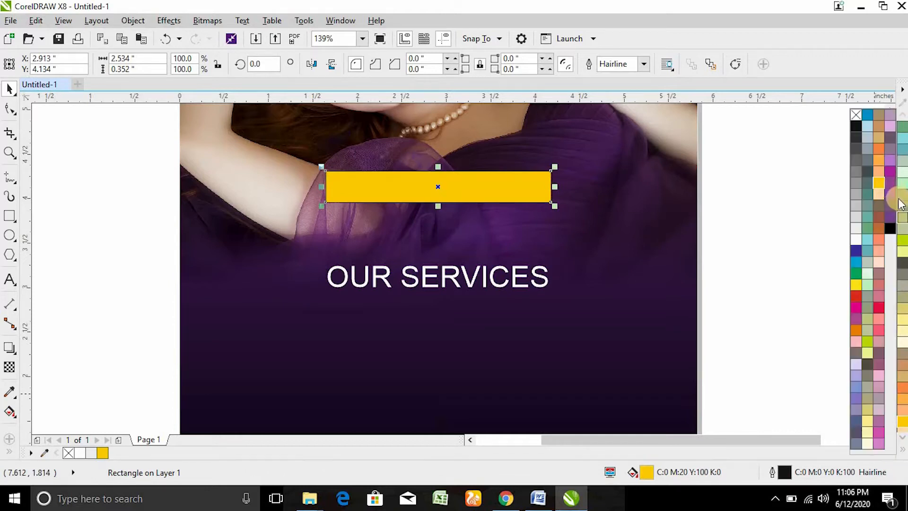
pyautogui.rightClick(855, 116)
pyautogui.click(711, 231)
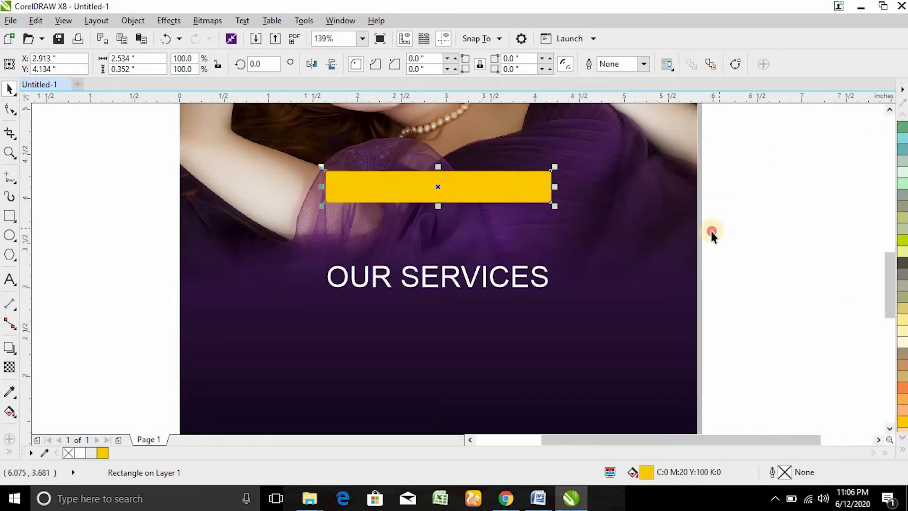
pyautogui.moveTo(474, 189); pyautogui.dragTo(477, 229)
# Step: Set the heading in Roboto Condensed and enlarge it to fill the yellow bar
pyautogui.click(441, 265)
pyautogui.click(410, 64)
pyautogui.click(414, 66)
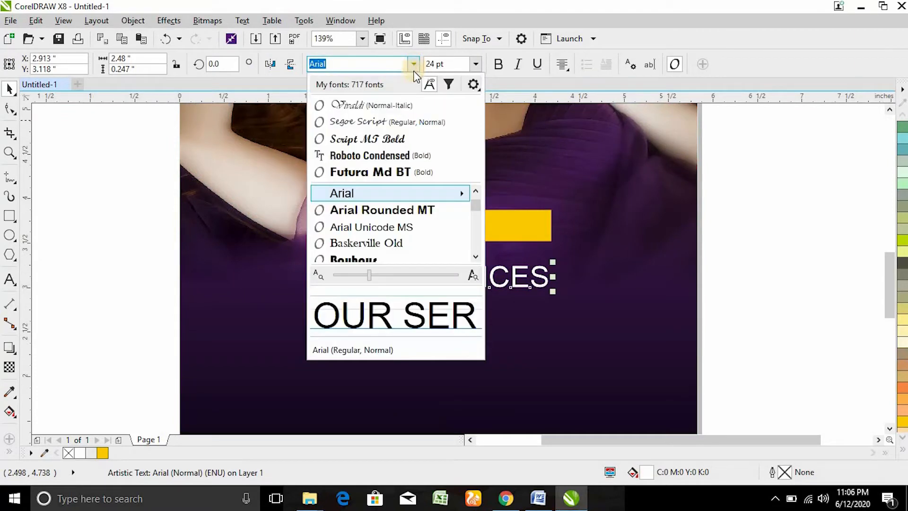
pyautogui.click(384, 154)
pyautogui.moveTo(444, 281); pyautogui.dragTo(438, 226)
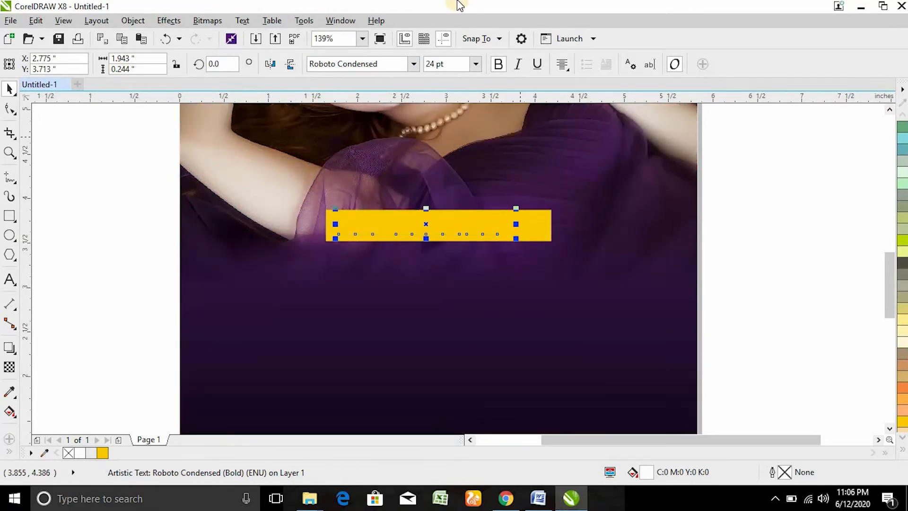
pyautogui.press('z')
pyautogui.moveTo(308, 173); pyautogui.dragTo(585, 290)
pyautogui.moveTo(654, 287); pyautogui.dragTo(725, 310)
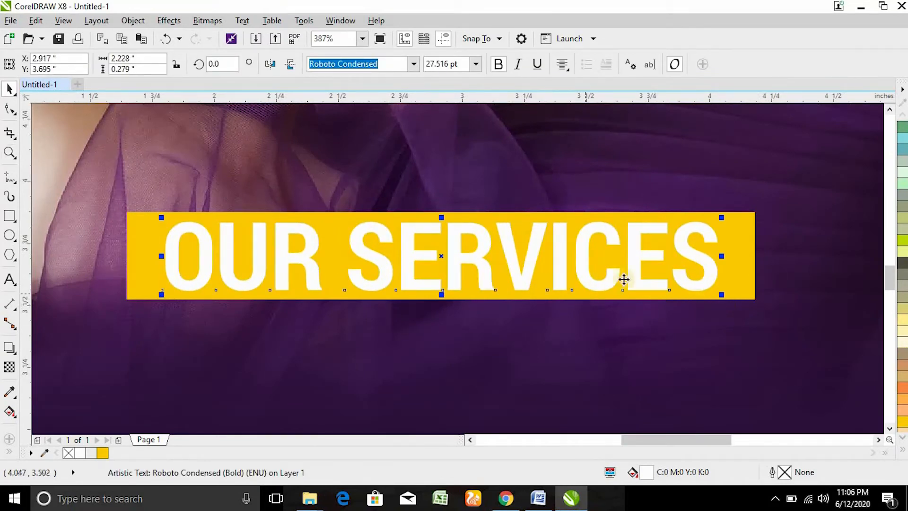
# Step: Trim the OUR SERVICES letter shapes out of the yellow bar
pyautogui.keyDown('shift'); pyautogui.click(738, 274); pyautogui.keyUp('shift')
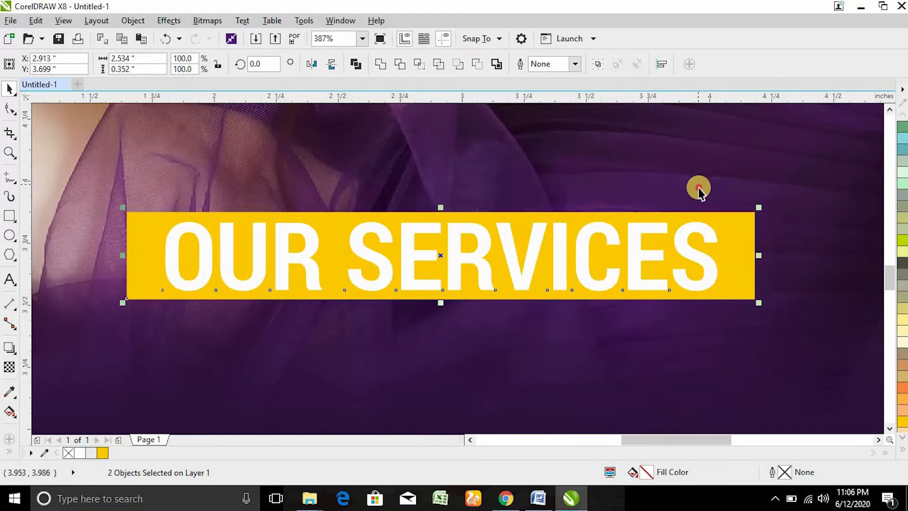
pyautogui.click(712, 230)
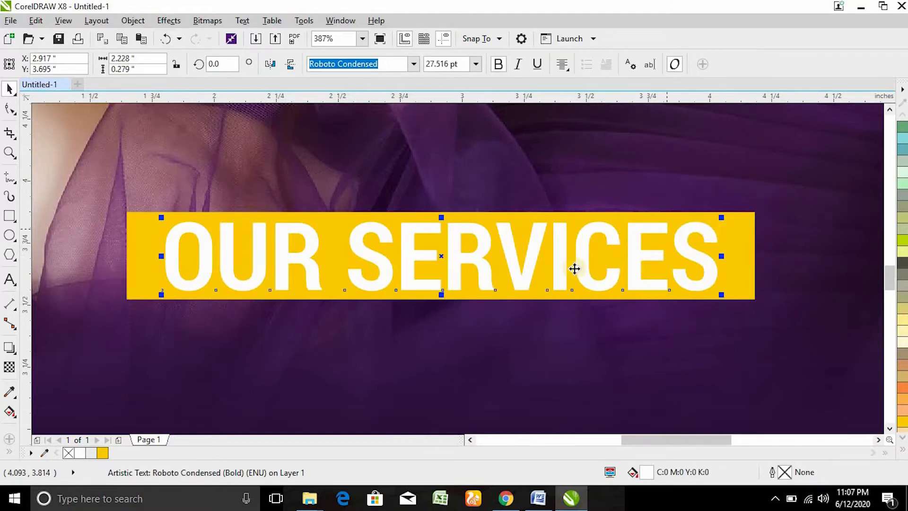
pyautogui.keyDown('shift'); pyautogui.click(147, 235); pyautogui.keyUp('shift')
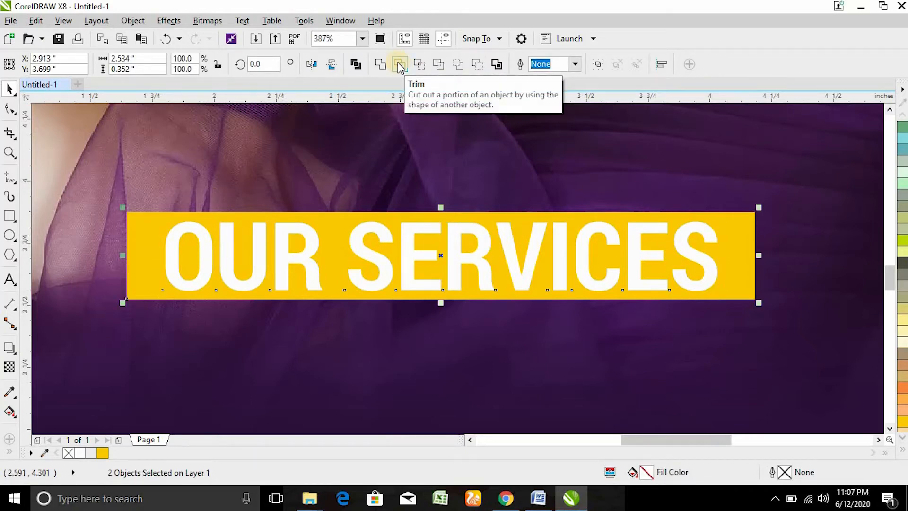
pyautogui.click(400, 66)
# Step: Position the white copy of the heading below the yellow bar
pyautogui.click(231, 240)
pyautogui.moveTo(228, 235); pyautogui.dragTo(227, 145)
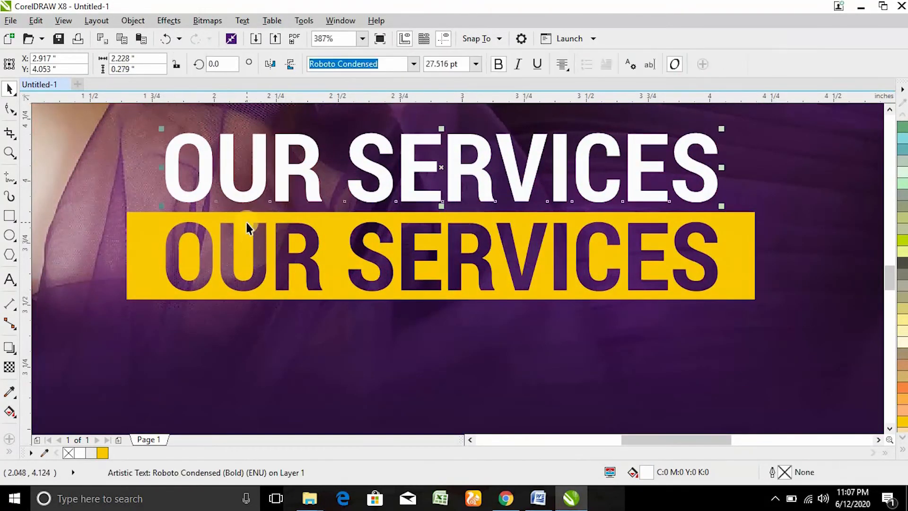
pyautogui.press('F4')
pyautogui.press('z')
pyautogui.moveTo(372, 219); pyautogui.dragTo(605, 399)
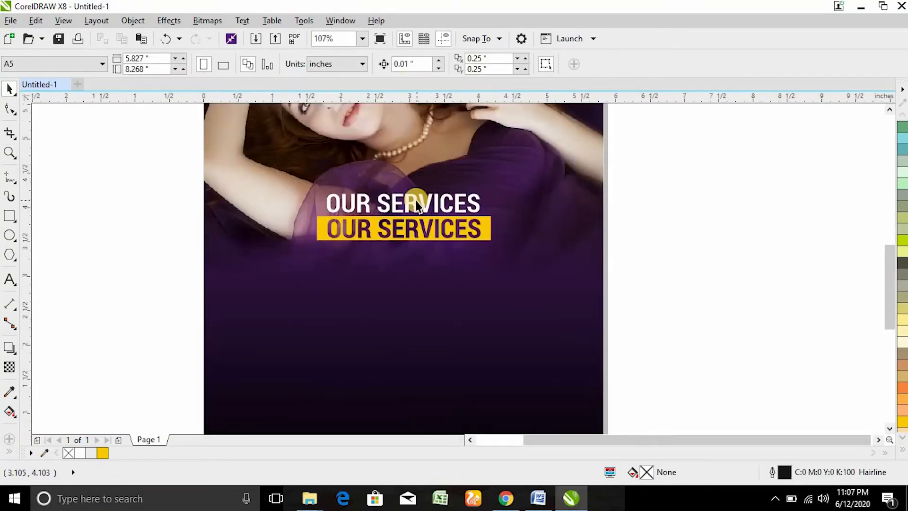
pyautogui.moveTo(416, 202); pyautogui.dragTo(413, 274)
# Step: Retype the white heading as 'BODY MASSAGE // TOTAL MAKE-OVER' and 'NAIL CARE (MANICURE & PEDICURE)'
pyautogui.doubleClick(437, 279)
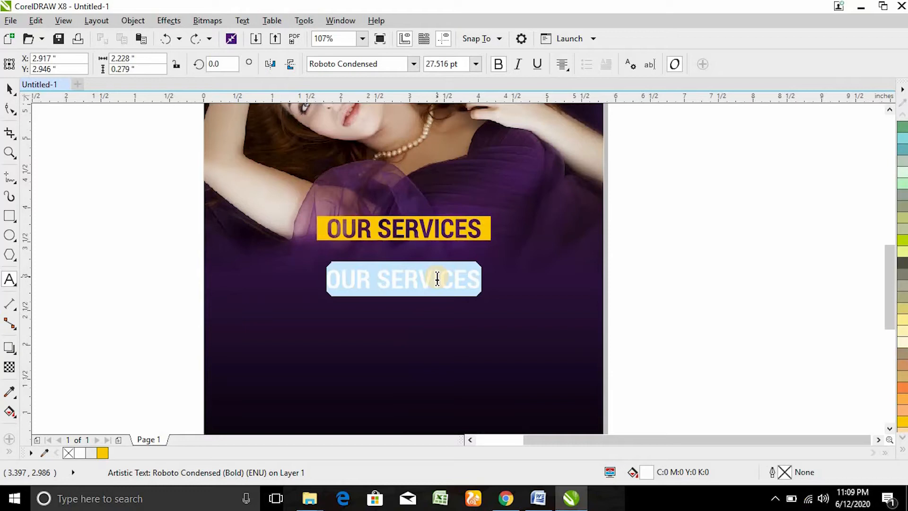
pyautogui.write('BO')
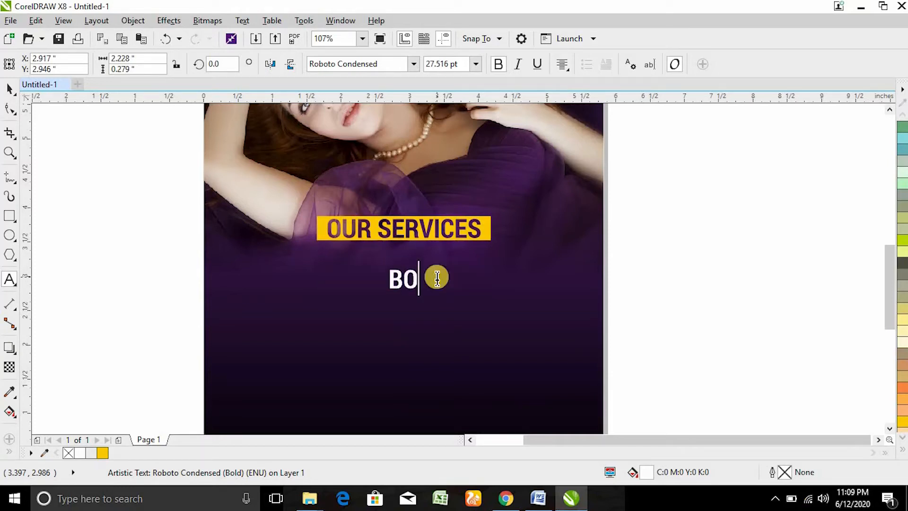
pyautogui.write('DY MASSAGE')
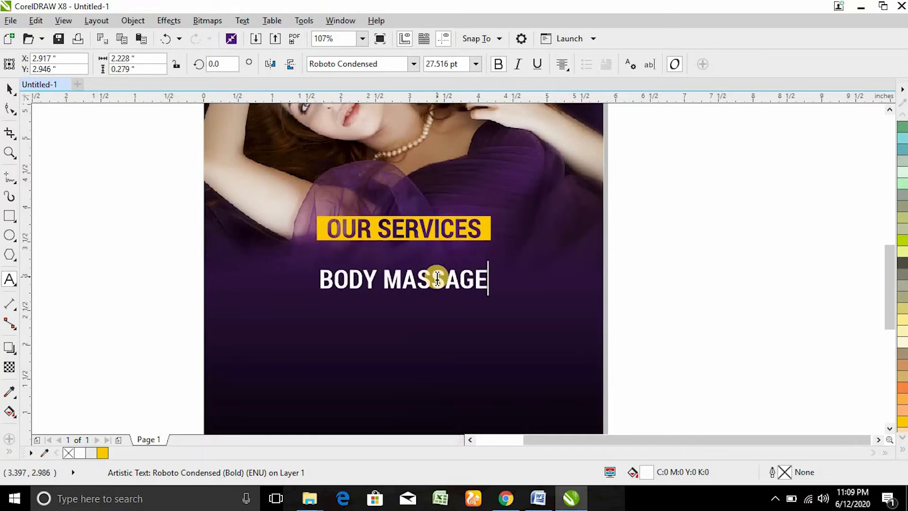
pyautogui.write('  // TOTAL MAKE')
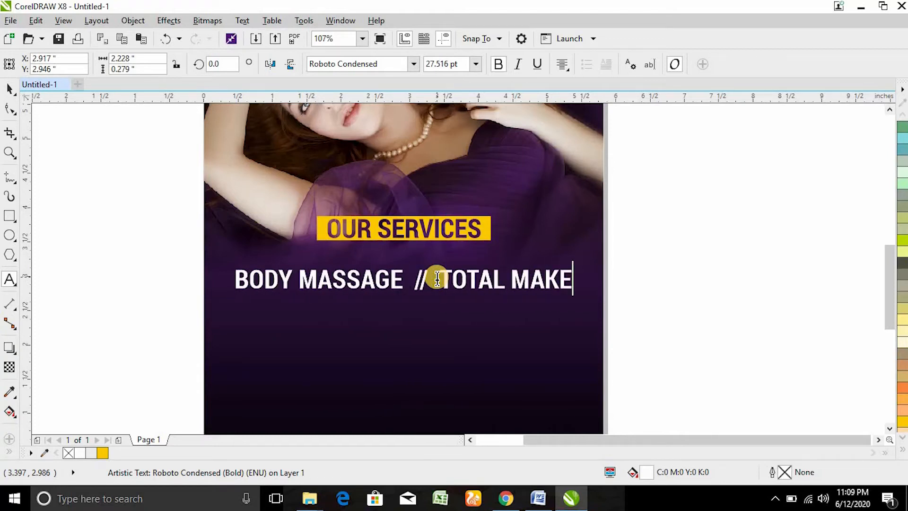
pyautogui.write('-OVER')
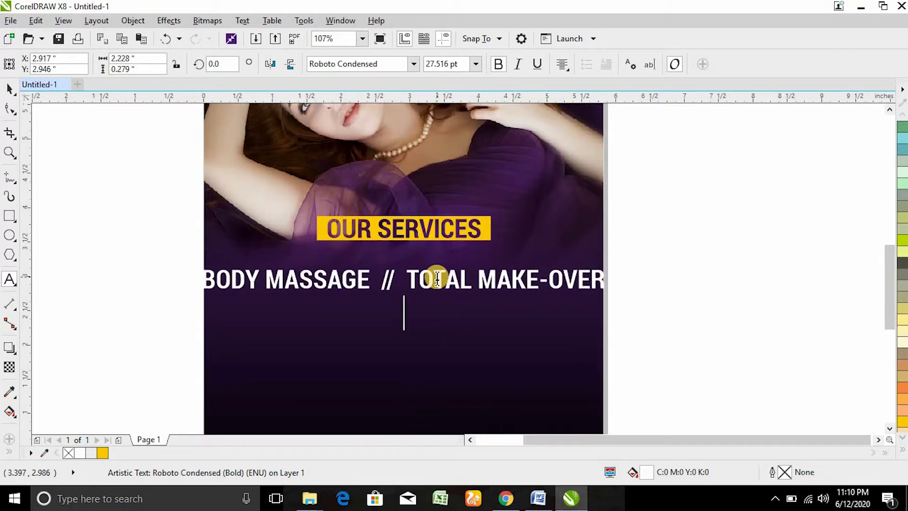
pyautogui.write('NAIL CAR')
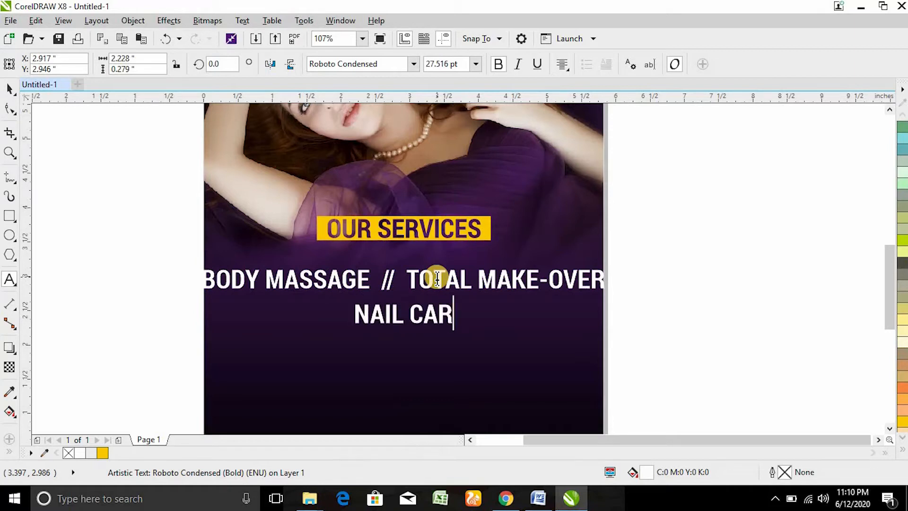
pyautogui.write('E  //')
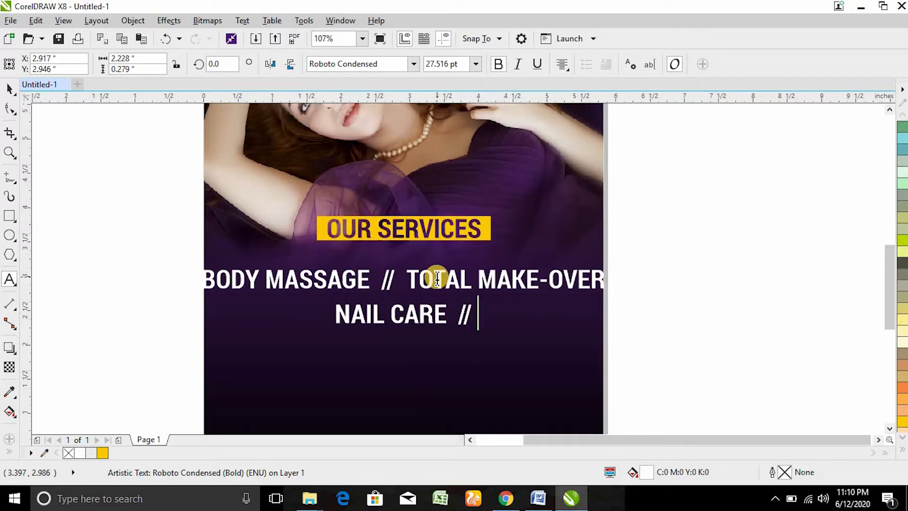
pyautogui.press('BackSpace')
pyautogui.press('BackSpace')
pyautogui.press('BackSpace')
pyautogui.write('(M')
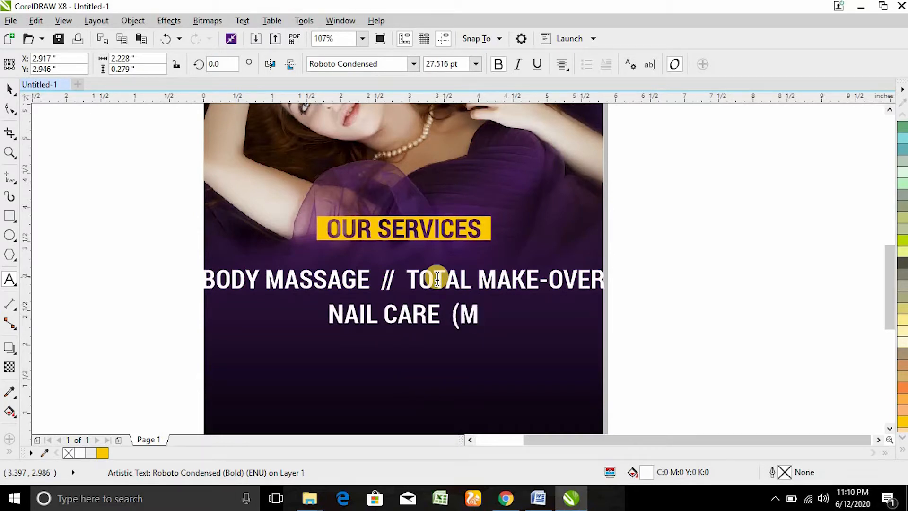
pyautogui.write('ANICURE ')
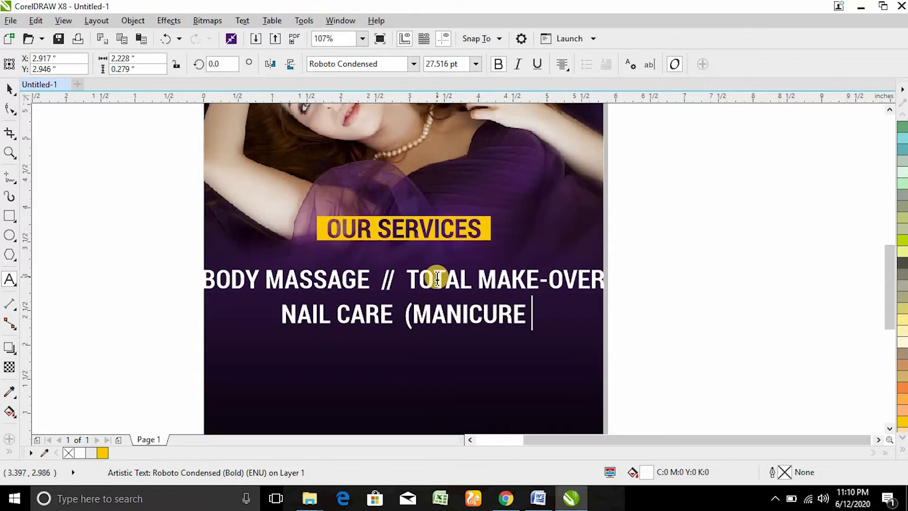
pyautogui.write('& PEDICU')
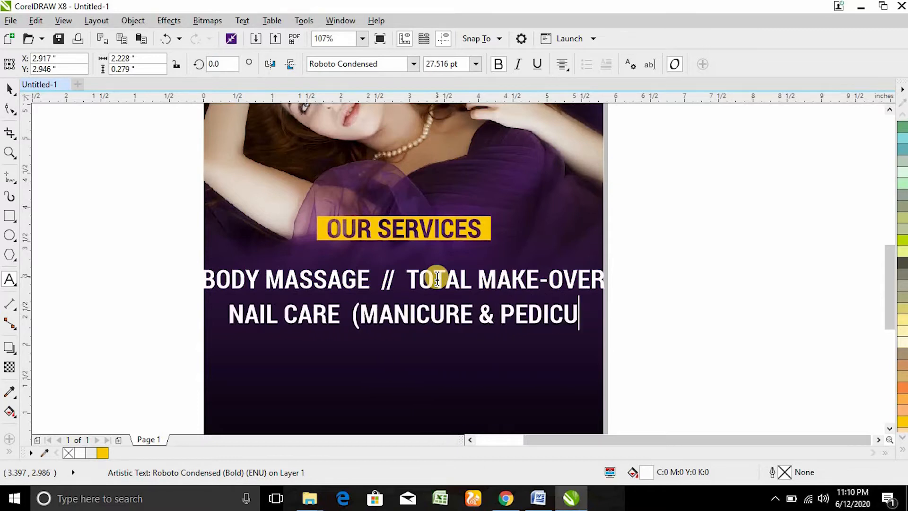
pyautogui.write('RE)')
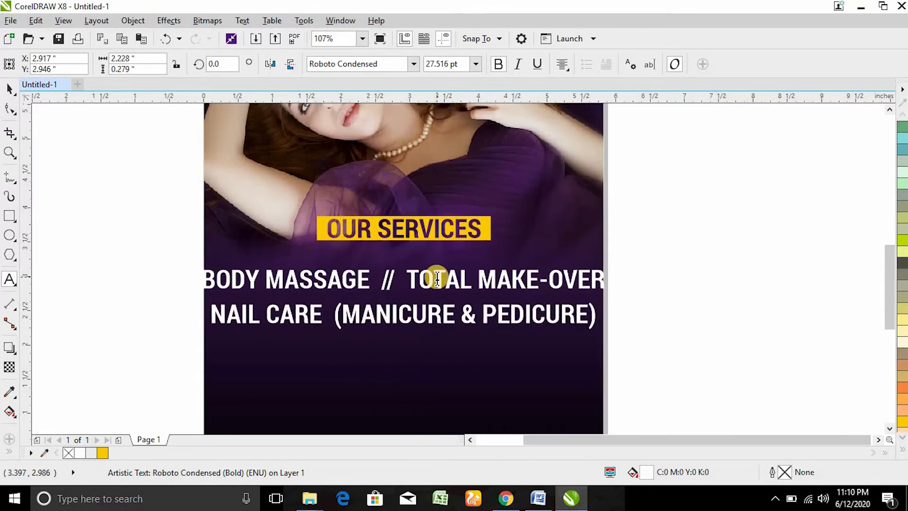
pyautogui.hotkey('ctrl', 'space')
# Step: Make the services list 16 pt regular weight with tighter line spacing
pyautogui.click(476, 64)
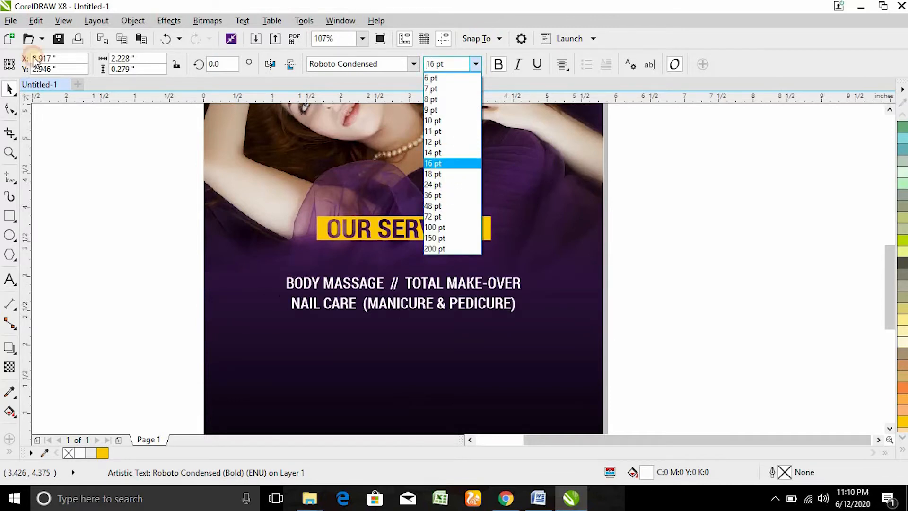
pyautogui.click(443, 164)
pyautogui.click(498, 65)
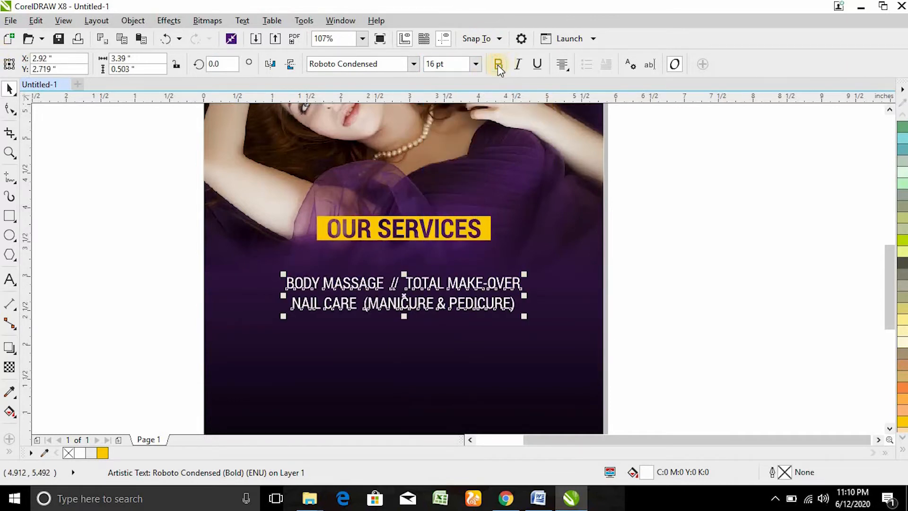
pyautogui.click(9, 108)
pyautogui.moveTo(283, 316); pyautogui.dragTo(284, 305)
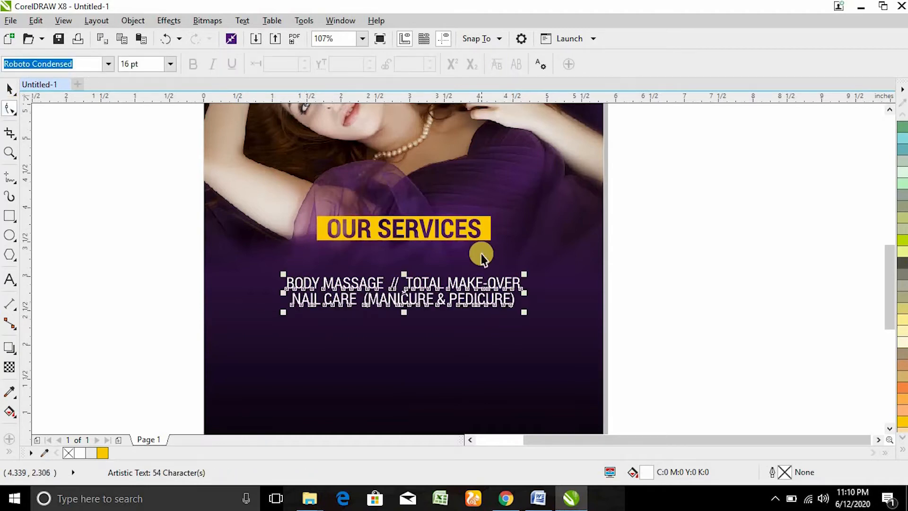
# Step: Scale down the gold OUR SERVICES bar from its corner
pyautogui.press('space')
pyautogui.click(487, 226)
pyautogui.moveTo(494, 214); pyautogui.dragTo(451, 257)
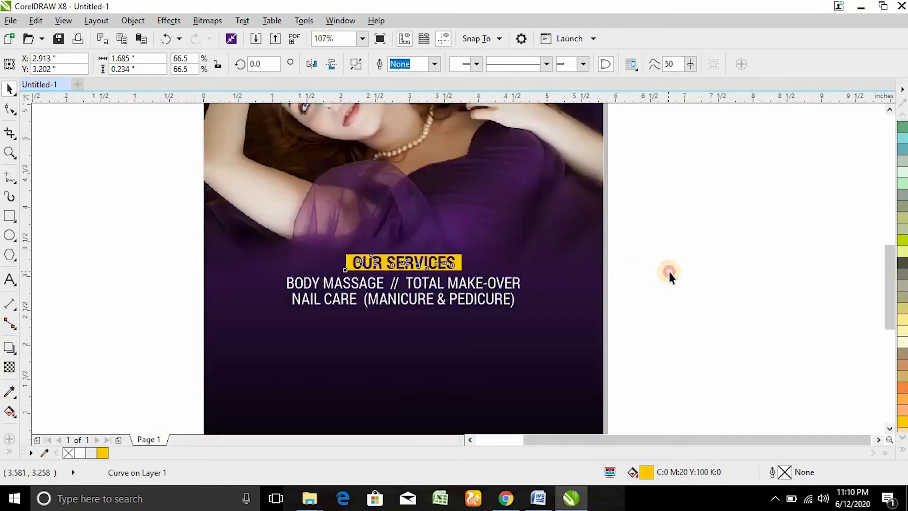
# Step: Duplicate the services text lower on the page and select the copy
pyautogui.click(669, 270)
pyautogui.scroll(-2, 668, 270)
pyautogui.scroll(1, 668, 270)
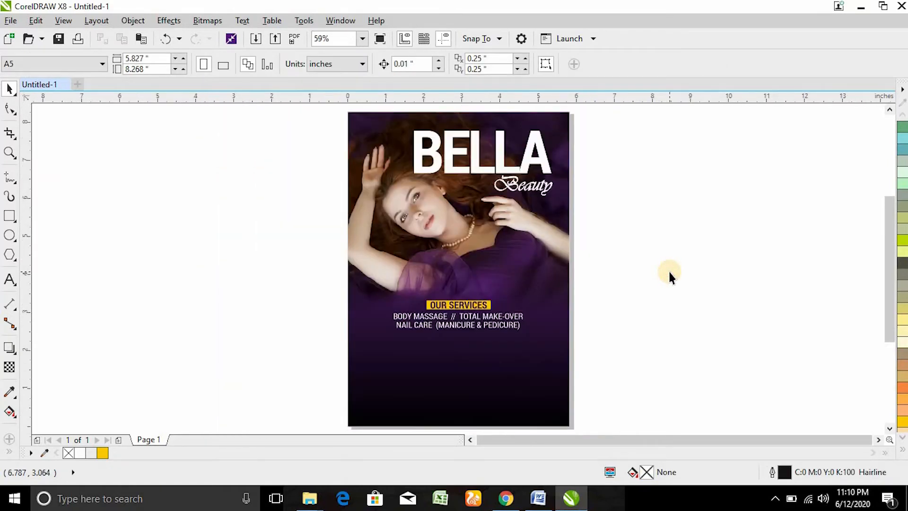
pyautogui.press('z')
pyautogui.moveTo(331, 270); pyautogui.dragTo(618, 416)
pyautogui.press('space')
pyautogui.moveTo(427, 227); pyautogui.dragTo(433, 290)
pyautogui.doubleClick(433, 289)
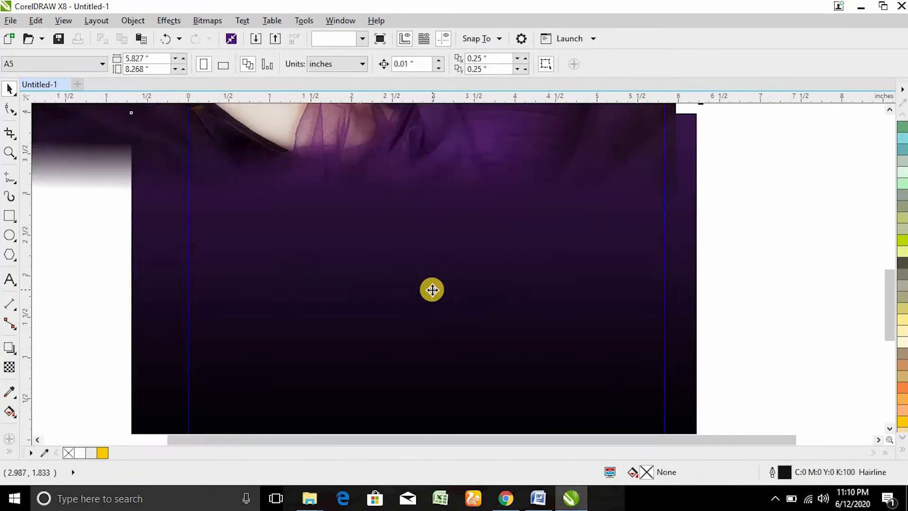
pyautogui.click(422, 295)
# Step: Replace the copy's wording with the business address line
pyautogui.press('F8')
pyautogui.click(420, 263)
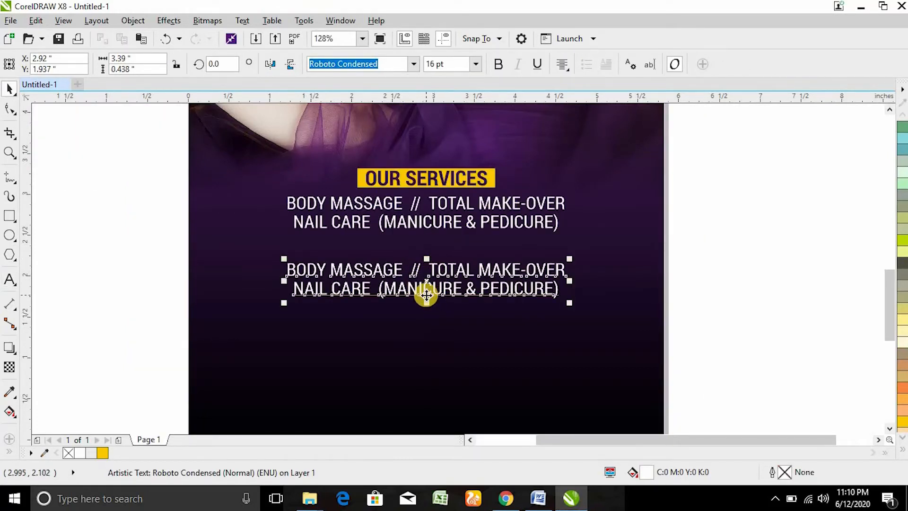
pyautogui.hotkey('ctrl', 'a')
pyautogui.press('Delete')
pyautogui.write('ADDRESS:')
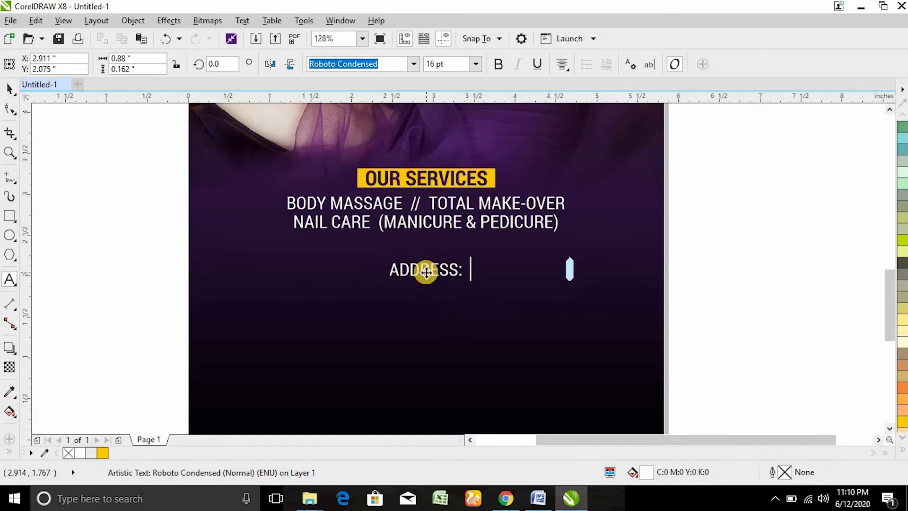
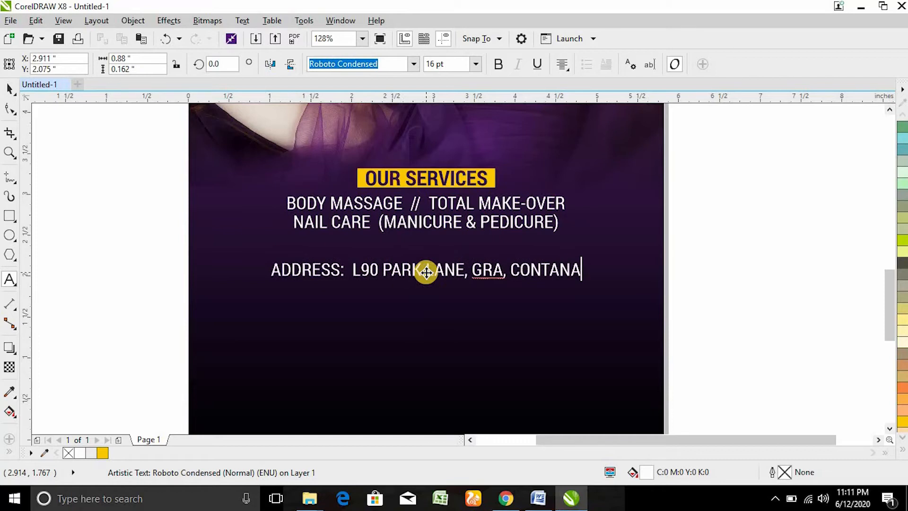
pyautogui.press('Escape')
# Step: Remove the comma after LANE and add a phone line with two contact numbers
pyautogui.click(469, 269)
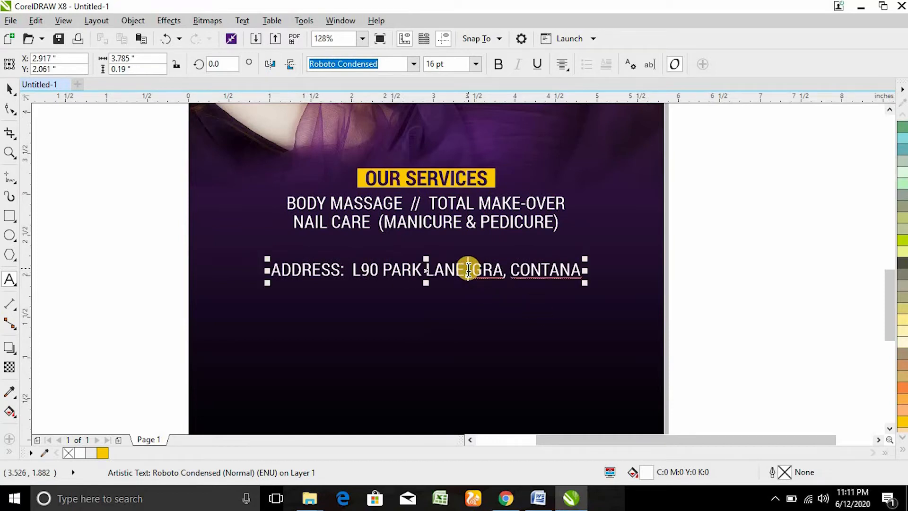
pyautogui.press('BackSpace')
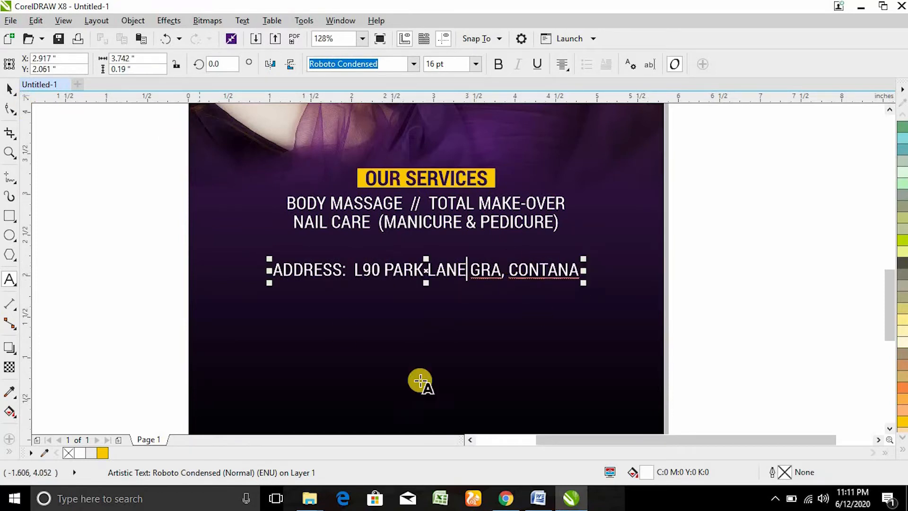
pyautogui.press('End')
pyautogui.press('Return')
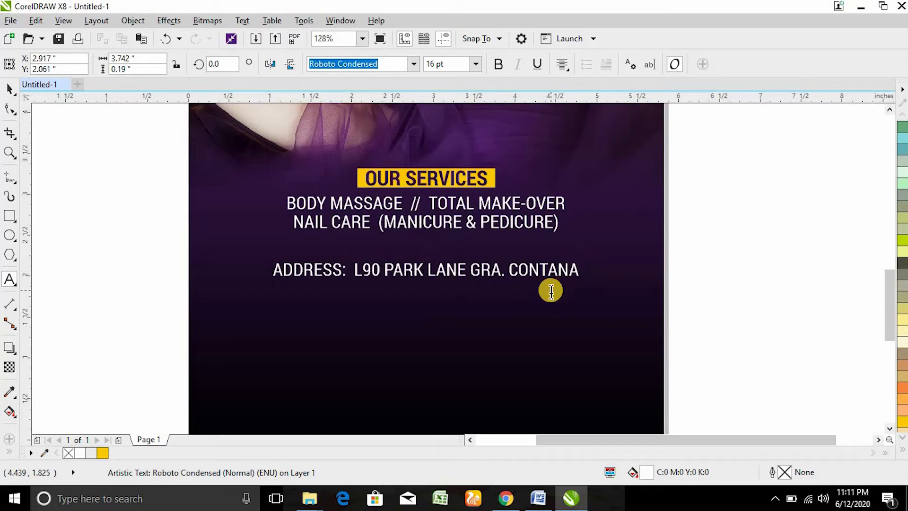
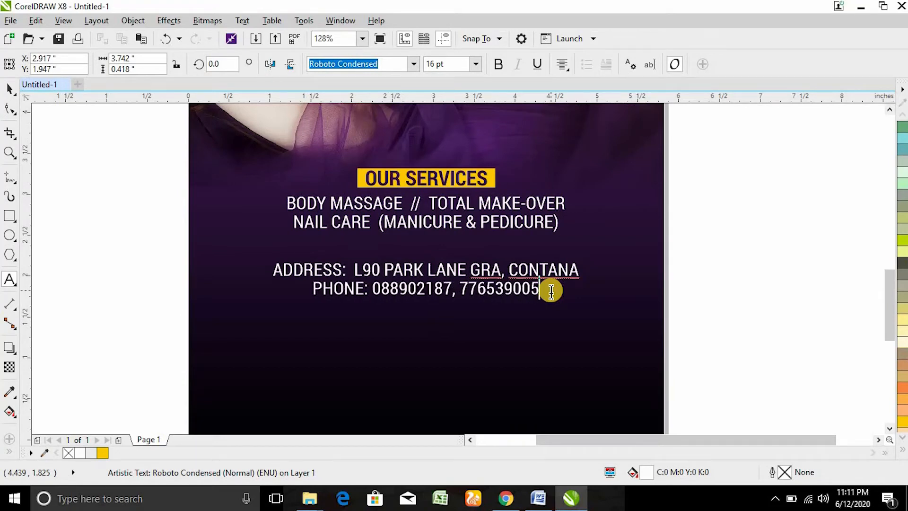
pyautogui.click(10, 90)
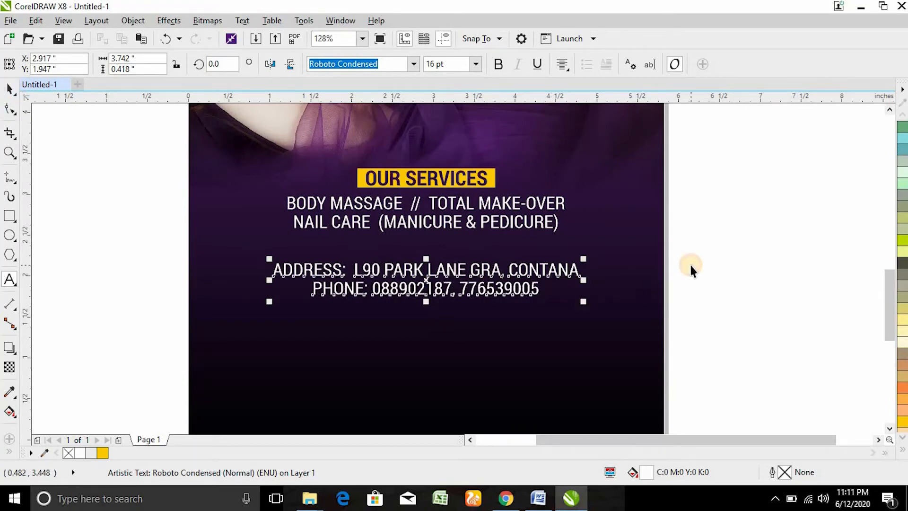
pyautogui.hotkey('shift', 'F4')
# Step: Move the services, address and phone text blocks down toward the poster bottom
pyautogui.click(781, 224)
pyautogui.moveTo(634, 278); pyautogui.dragTo(350, 377)
pyautogui.moveTo(472, 347); pyautogui.dragTo(512, 397)
pyautogui.click(584, 345)
pyautogui.click(604, 291)
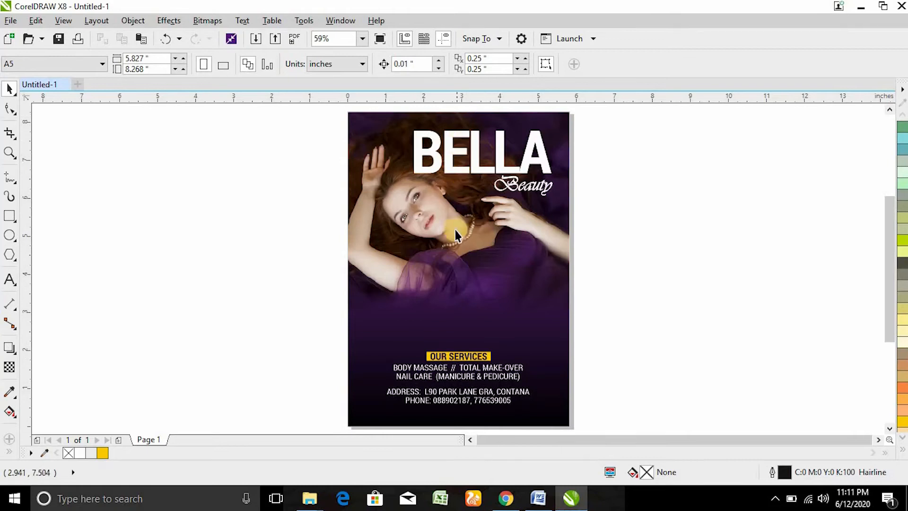
# Step: Draw a 1.283 × 1.051 in rectangle over the photo on the purple area
pyautogui.press('z')
pyautogui.moveTo(304, 208); pyautogui.dragTo(627, 401)
pyautogui.click(10, 216)
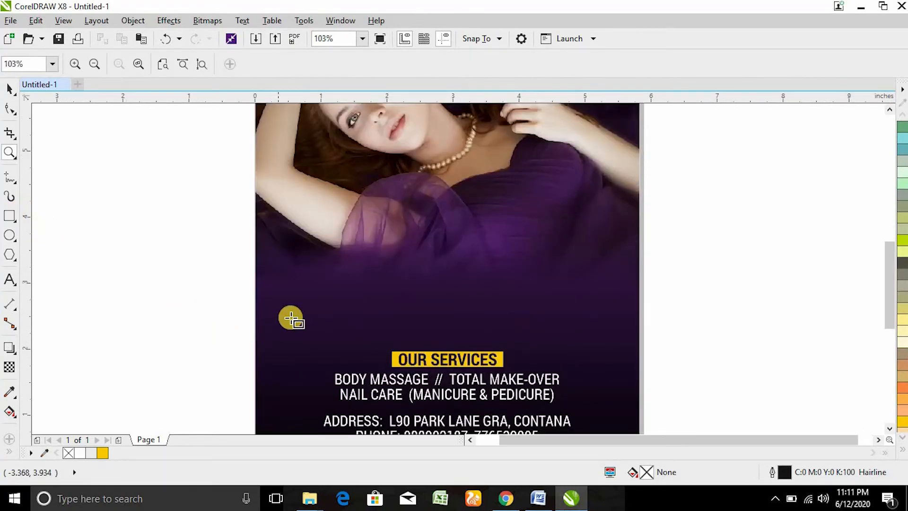
pyautogui.moveTo(277, 323); pyautogui.dragTo(364, 249)
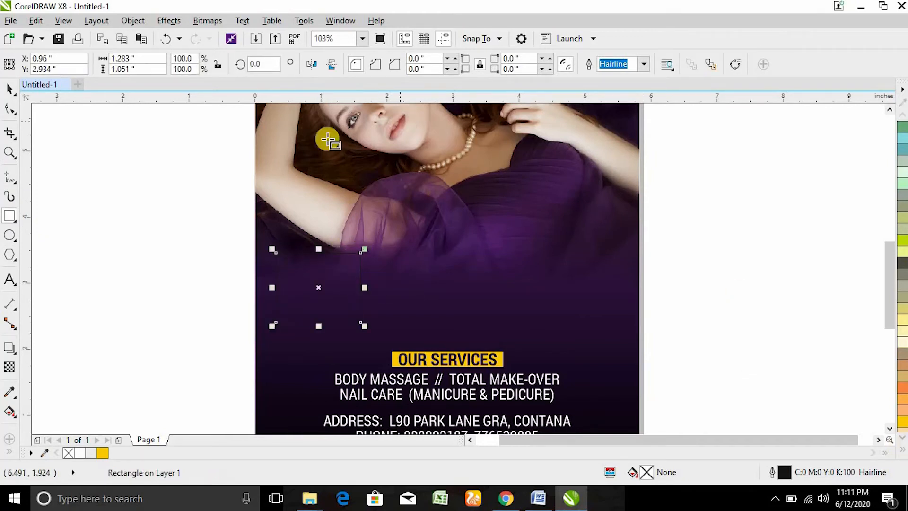
# Step: Draw a large circle on the poster's right side and fill it pale yellow
pyautogui.click(10, 235)
pyautogui.moveTo(494, 177); pyautogui.dragTo(684, 303)
pyautogui.press('space')
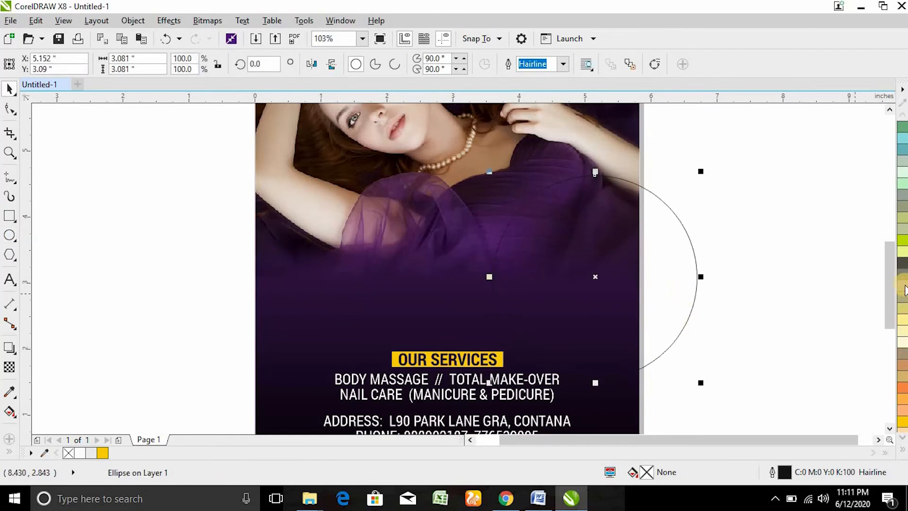
pyautogui.moveTo(905, 258); pyautogui.dragTo(422, 269)
pyautogui.click(393, 226)
# Step: Copy the circle and shrink the copy into a smaller circle in the middle
pyautogui.moveTo(485, 367); pyautogui.dragTo(426, 309)
pyautogui.moveTo(363, 244); pyautogui.dragTo(458, 225)
pyautogui.moveTo(525, 156); pyautogui.dragTo(518, 169)
pyautogui.moveTo(443, 225); pyautogui.dragTo(463, 245)
# Step: Leave a copy on the left and enlarge it into a second large circle
pyautogui.moveTo(407, 256); pyautogui.dragTo(341, 287)
pyautogui.moveTo(410, 355); pyautogui.dragTo(436, 375)
pyautogui.moveTo(401, 296); pyautogui.dragTo(364, 300)
pyautogui.moveTo(394, 210); pyautogui.dragTo(462, 227)
# Step: Shift-select all three pale yellow circles together
pyautogui.keyDown('shift'); pyautogui.click(468, 232); pyautogui.keyUp('shift')
pyautogui.keyDown('shift'); pyautogui.click(601, 262); pyautogui.keyUp('shift')
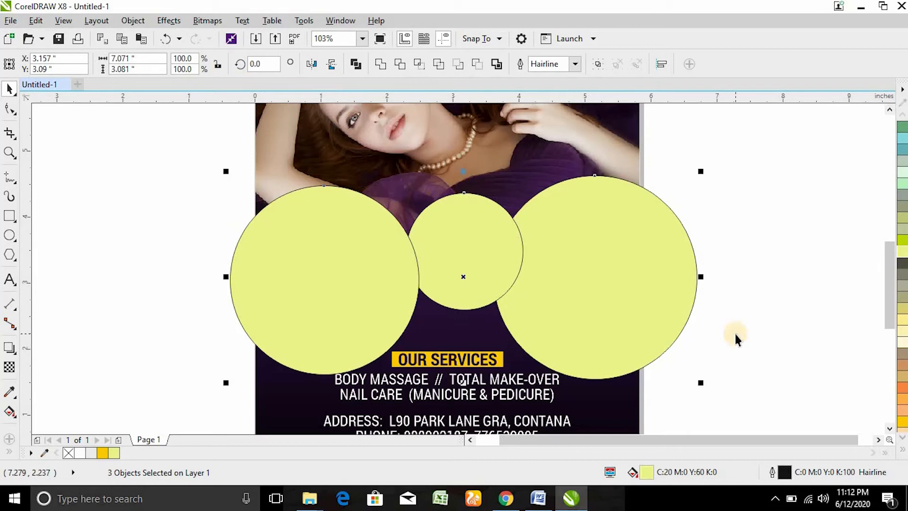
pyautogui.click(98, 21)
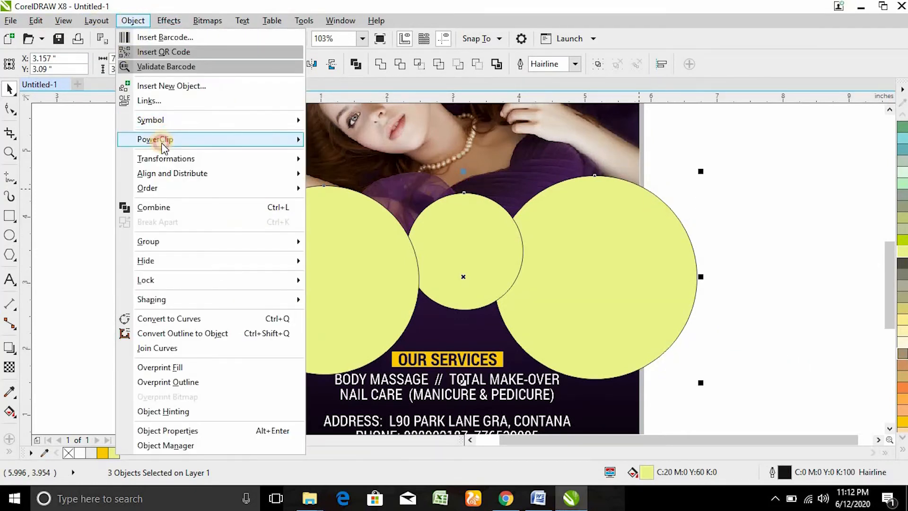
# Step: PowerClip the three circles inside the poster using Place Inside Frame
pyautogui.moveTo(164, 142)
pyautogui.click(355, 140)
pyautogui.click(365, 141)
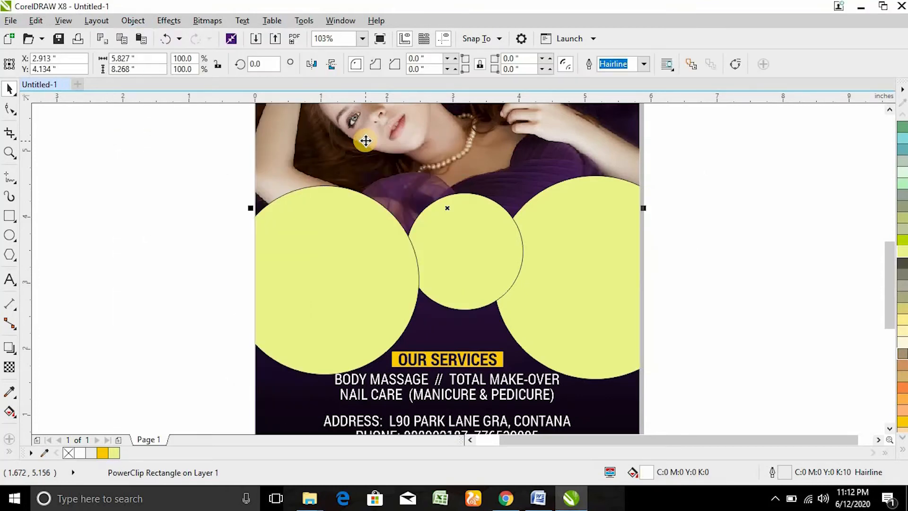
pyautogui.hotkey('shift', 'F4')
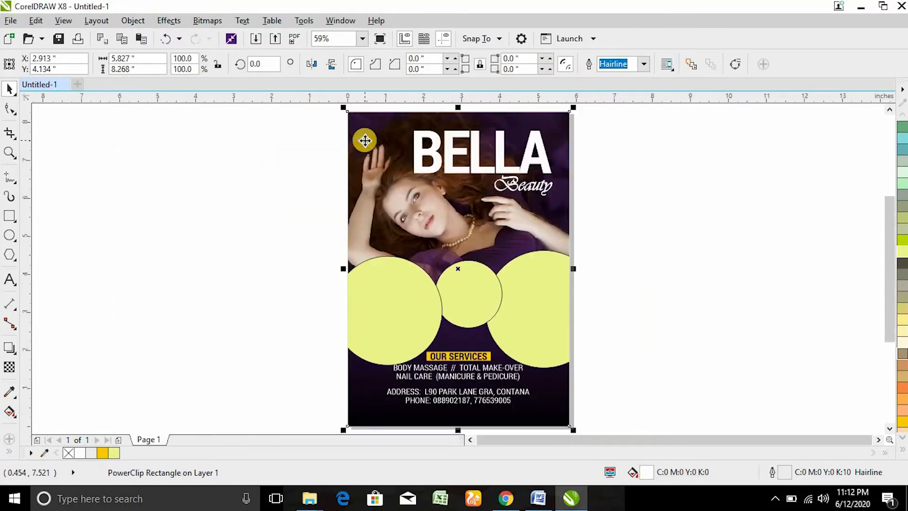
# Step: Edit the PowerClip contents, filling all three circles white and removing their outlines
pyautogui.rightClick(434, 215)
pyautogui.click(485, 115)
pyautogui.click(402, 314)
pyautogui.keyDown('shift'); pyautogui.click(461, 284); pyautogui.keyUp('shift')
pyautogui.keyDown('shift'); pyautogui.click(546, 305); pyautogui.keyUp('shift')
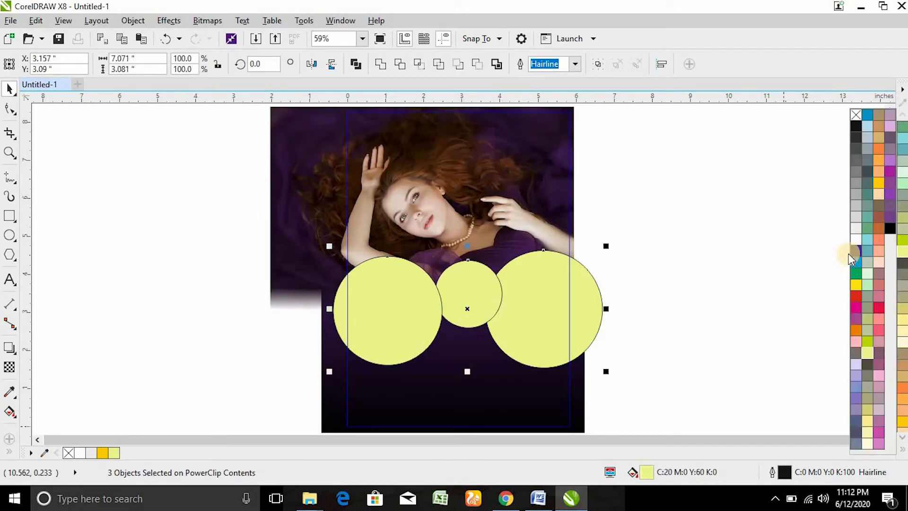
pyautogui.click(857, 241)
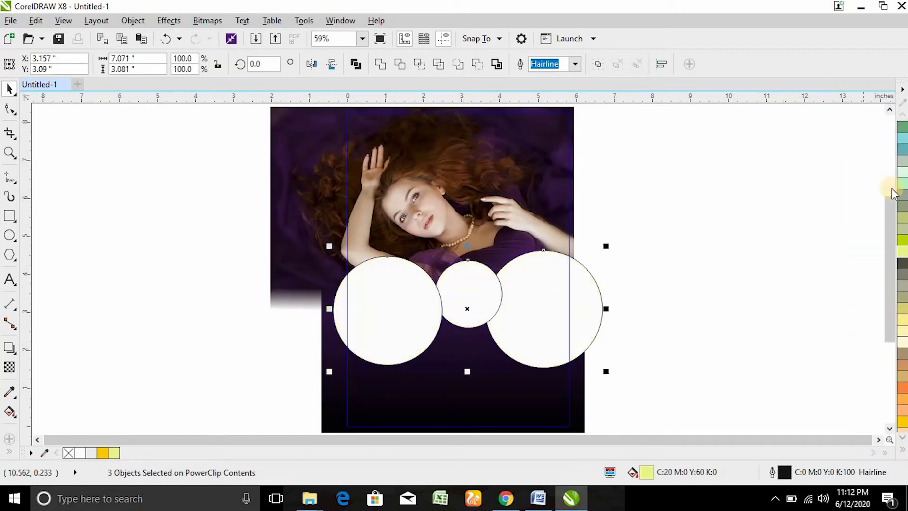
pyautogui.click(903, 449)
pyautogui.click(738, 258)
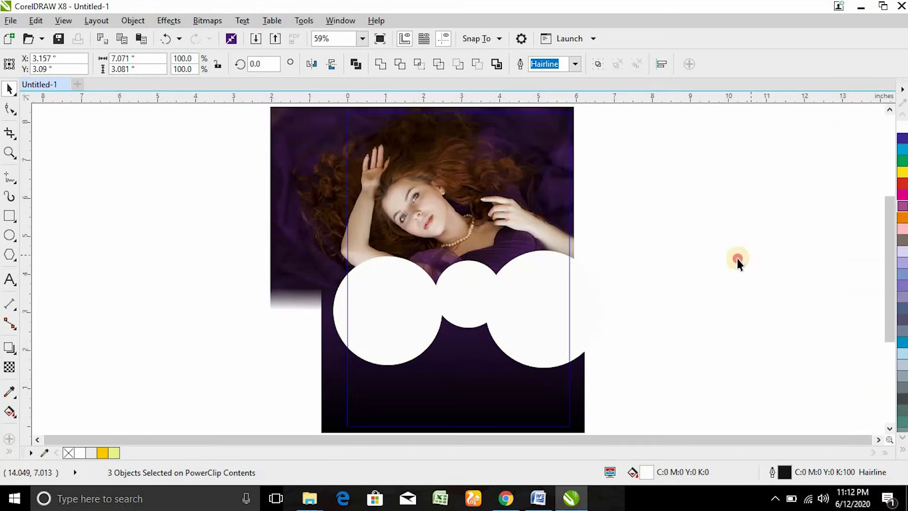
# Step: Add a smaller concentric copy inside each of the left, middle and right circles
pyautogui.moveTo(270, 196); pyautogui.dragTo(678, 393)
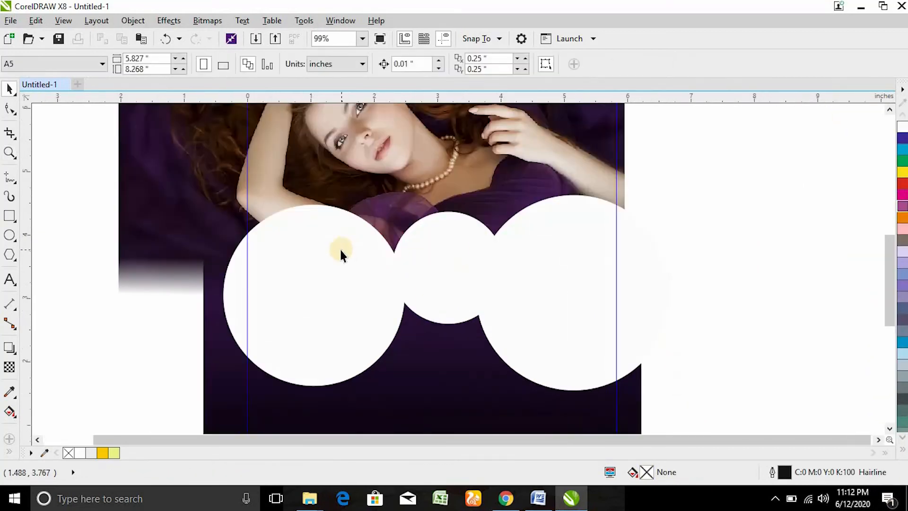
pyautogui.click(176, 201)
pyautogui.click(351, 261)
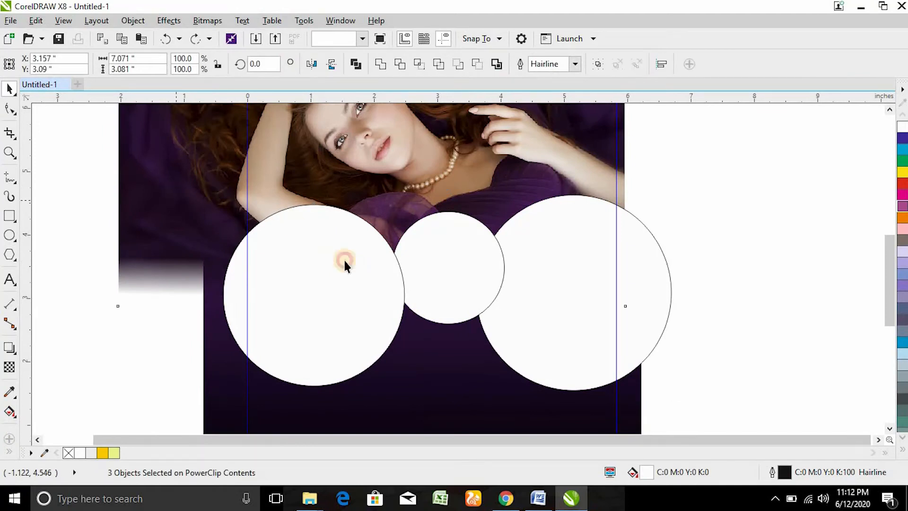
pyautogui.moveTo(411, 201); pyautogui.dragTo(399, 226)
pyautogui.click(444, 270)
pyautogui.moveTo(491, 224); pyautogui.dragTo(488, 232)
pyautogui.click(565, 262)
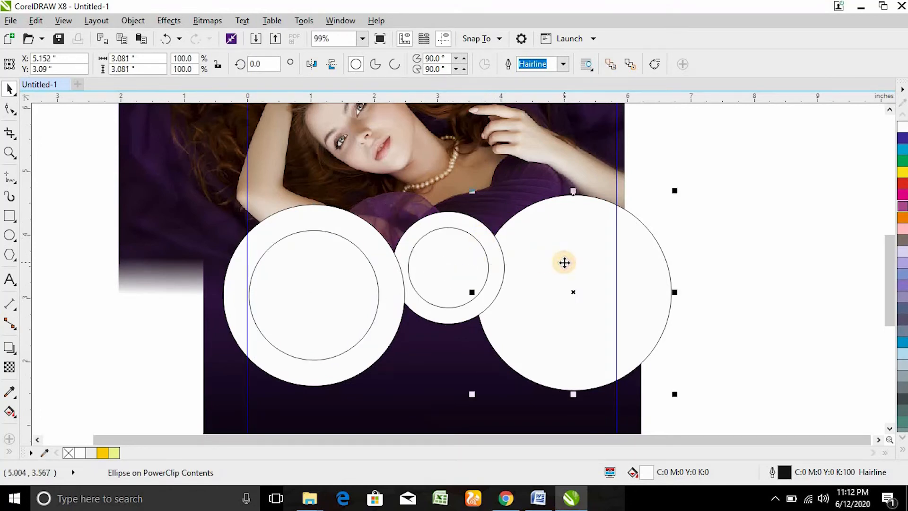
pyautogui.hotkey('ctrl', 'r')
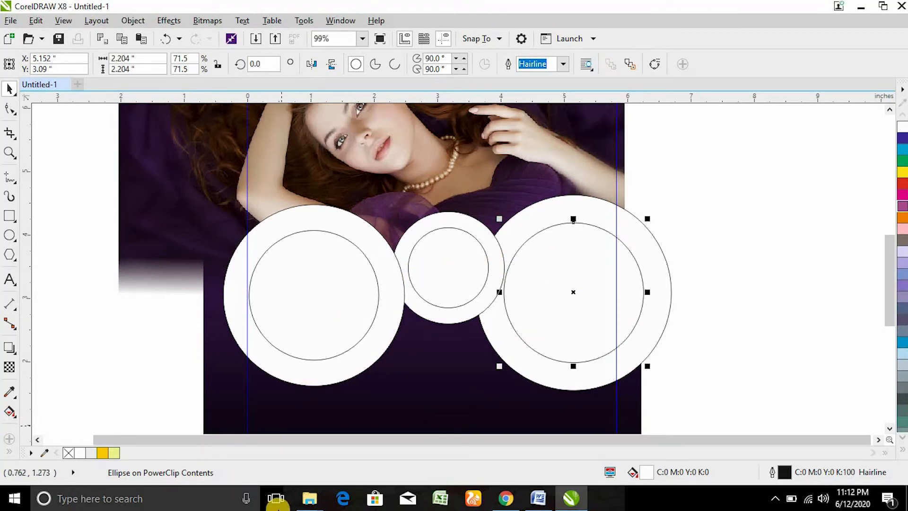
# Step: Search Pixabay for NAIL POLISH photos and browse the results
pyautogui.click(513, 499)
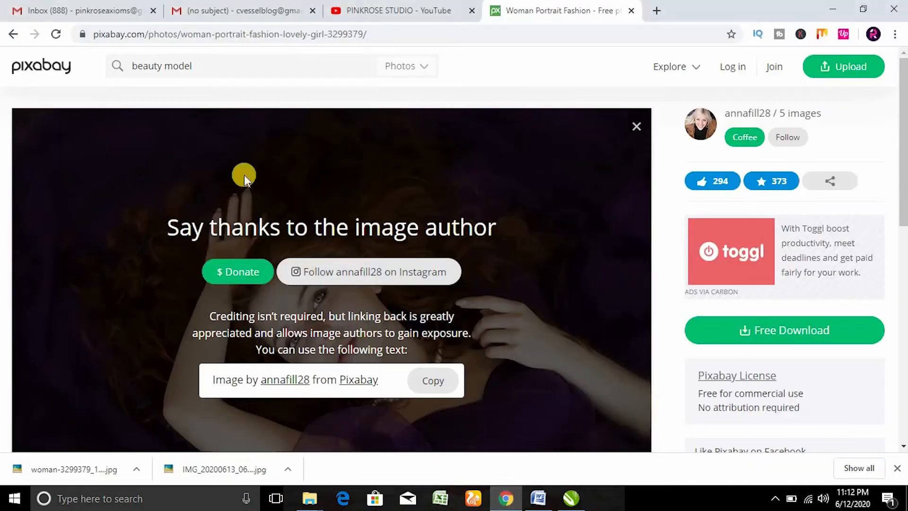
pyautogui.tripleClick(214, 68)
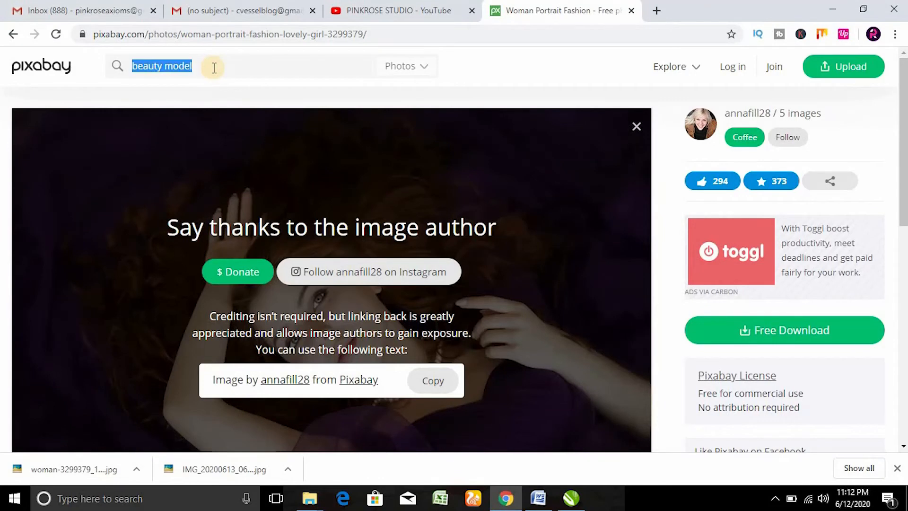
pyautogui.write('NAIL POLISH')
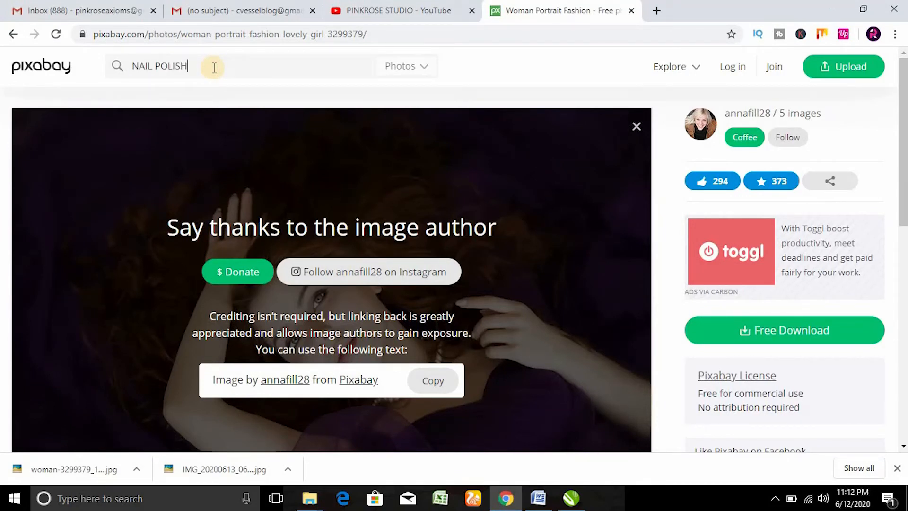
pyautogui.press('Return')
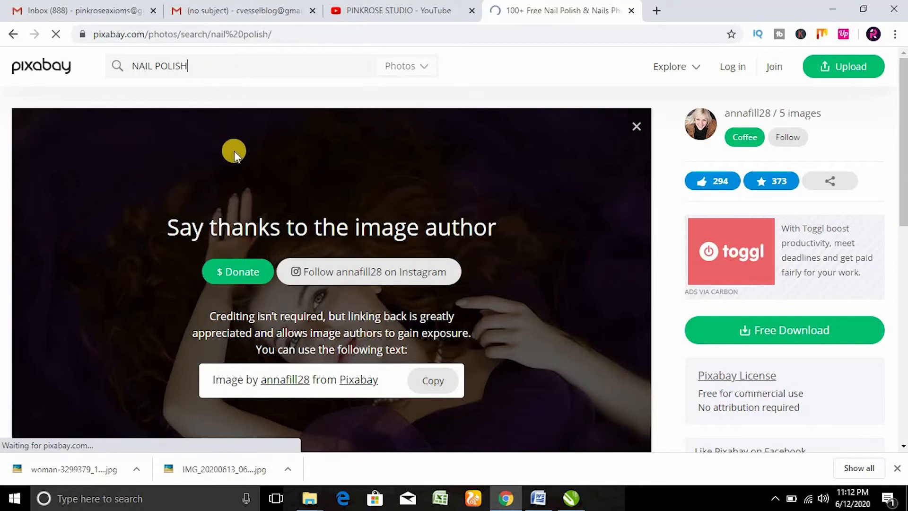
pyautogui.scroll(-7, 341, 299)
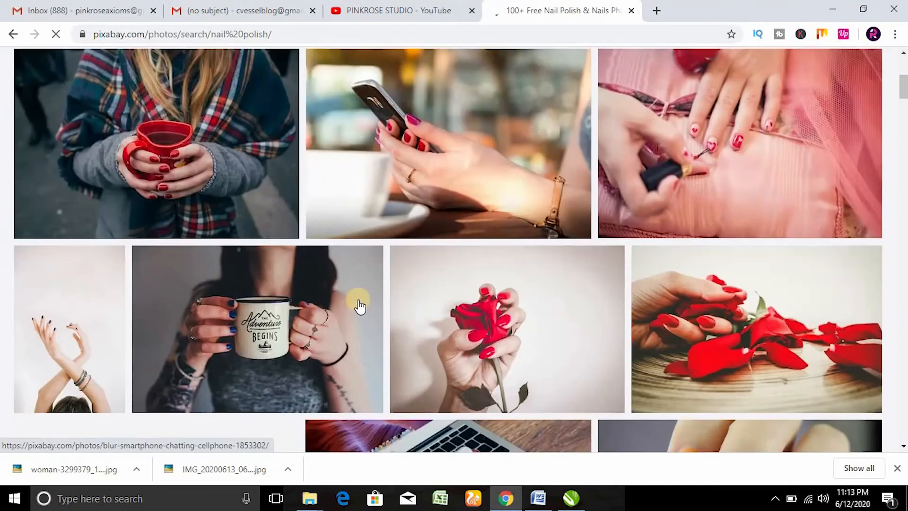
pyautogui.click(521, 289)
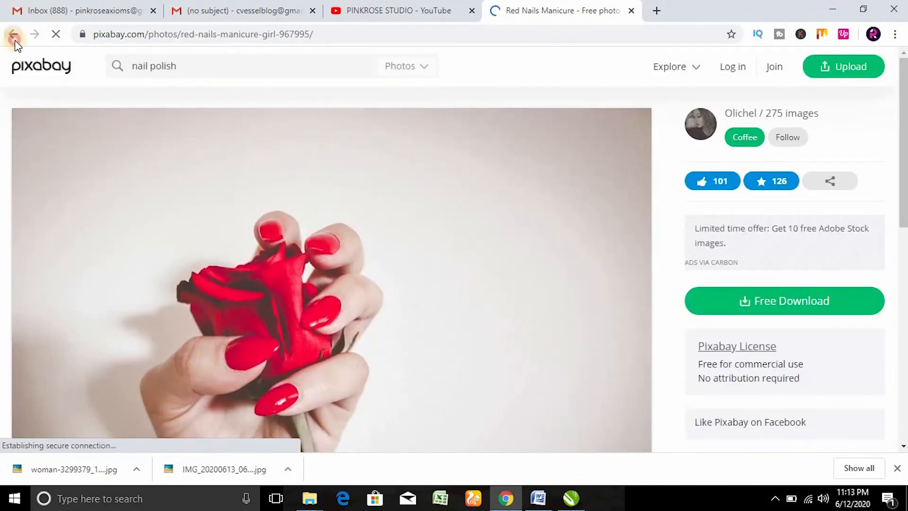
pyautogui.click(12, 34)
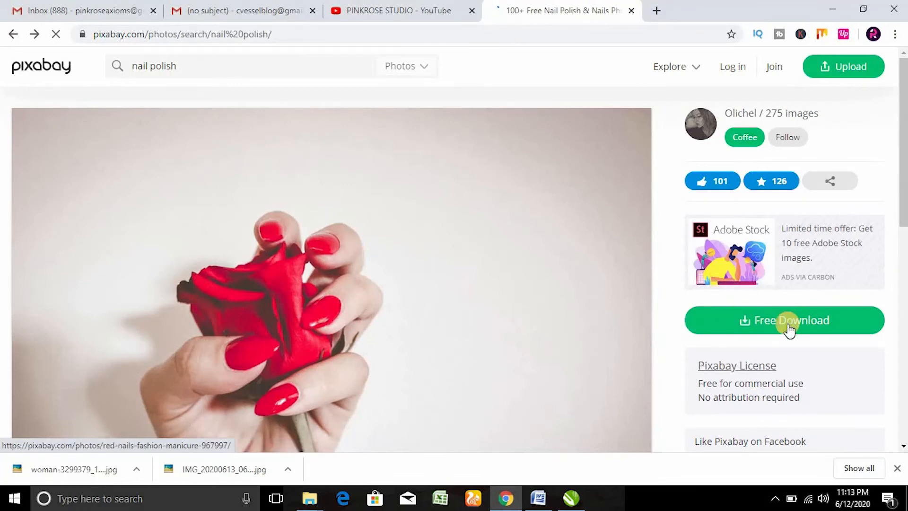
pyautogui.scroll(-5, 788, 331)
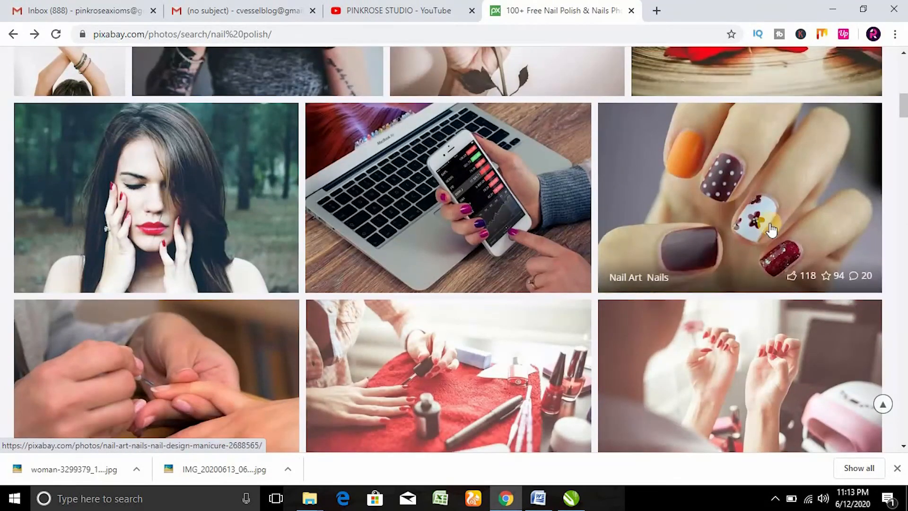
# Step: Download the polka-dot nail art photo at 1920×1280, passing the captcha
pyautogui.click(772, 198)
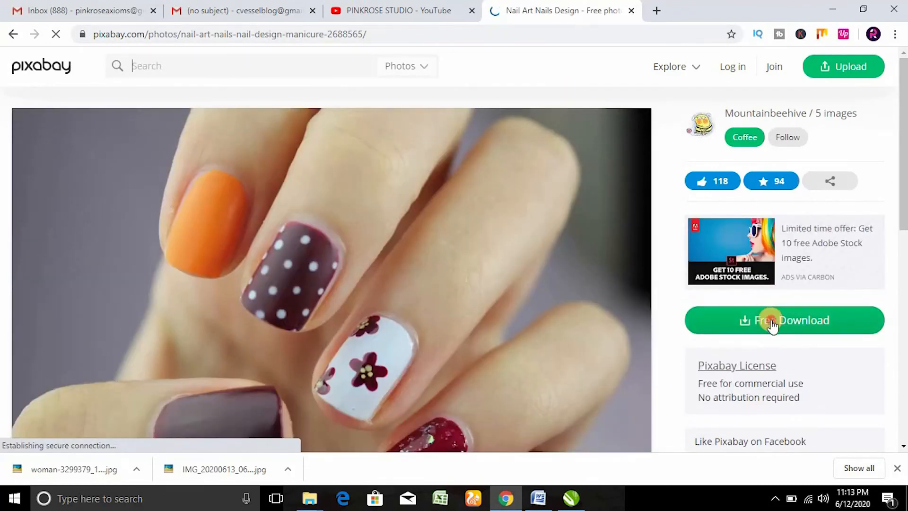
pyautogui.click(766, 318)
pyautogui.click(741, 278)
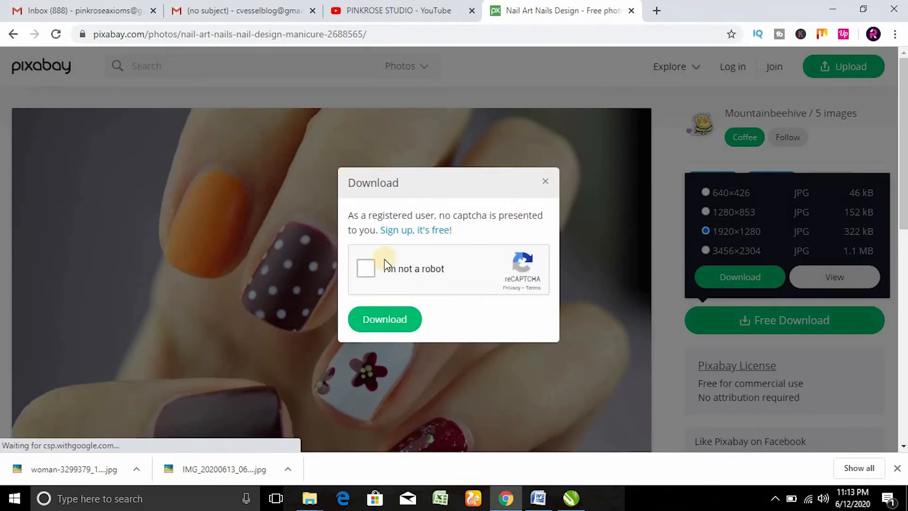
pyautogui.click(367, 271)
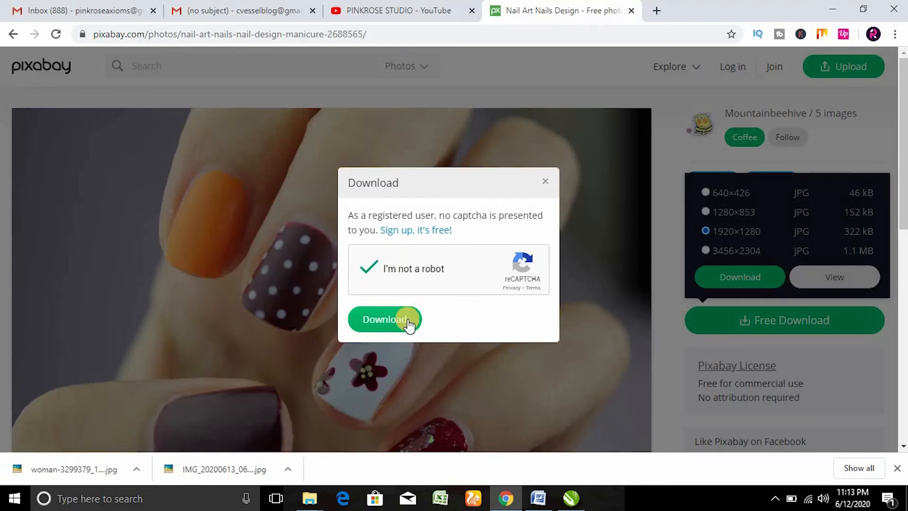
pyautogui.click(408, 320)
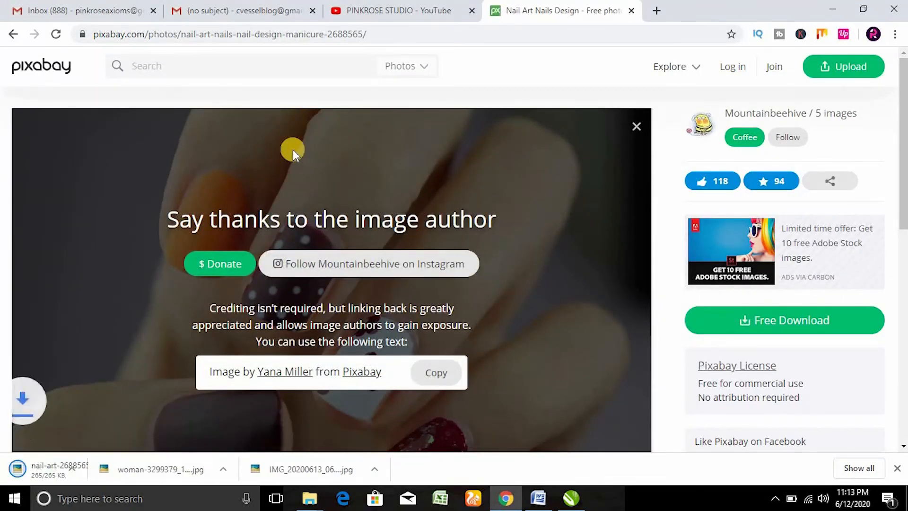
pyautogui.click(185, 67)
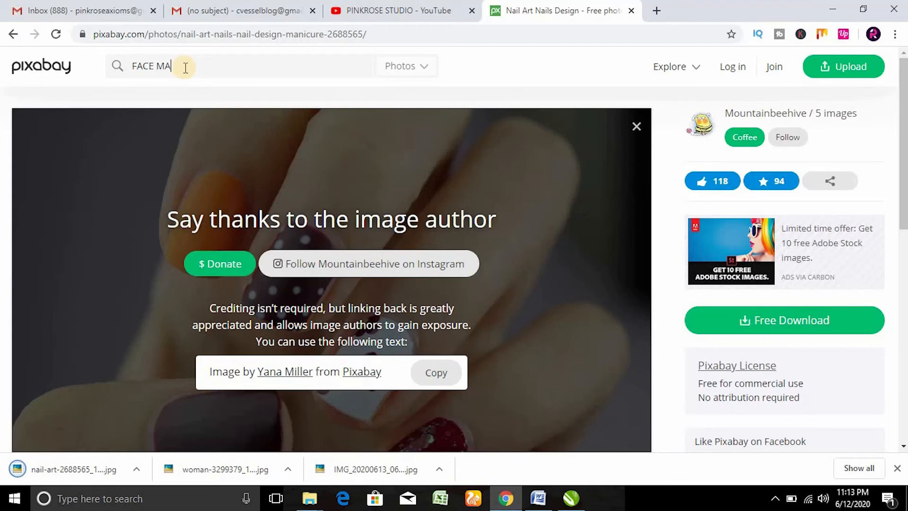
# Step: Search Pixabay for MAKEUP photos instead of face makeover
pyautogui.write('R')
pyautogui.press('Return')
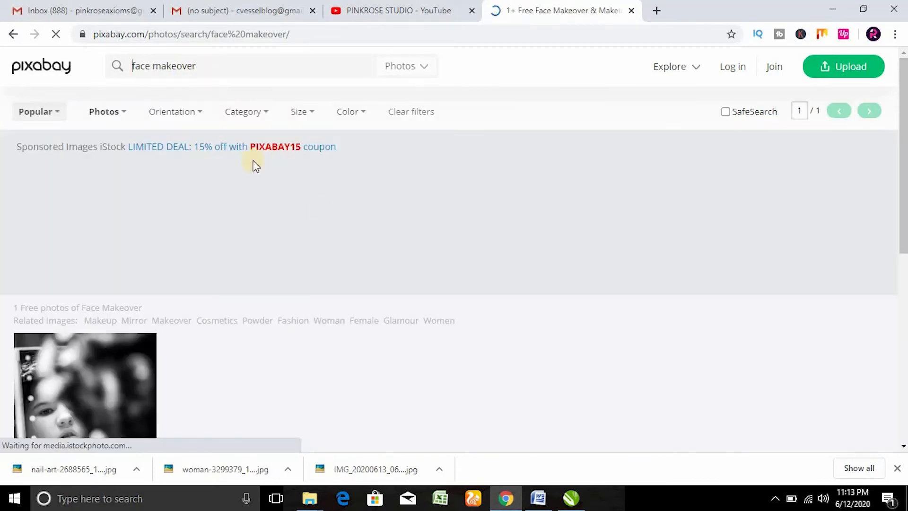
pyautogui.scroll(-4, 388, 258)
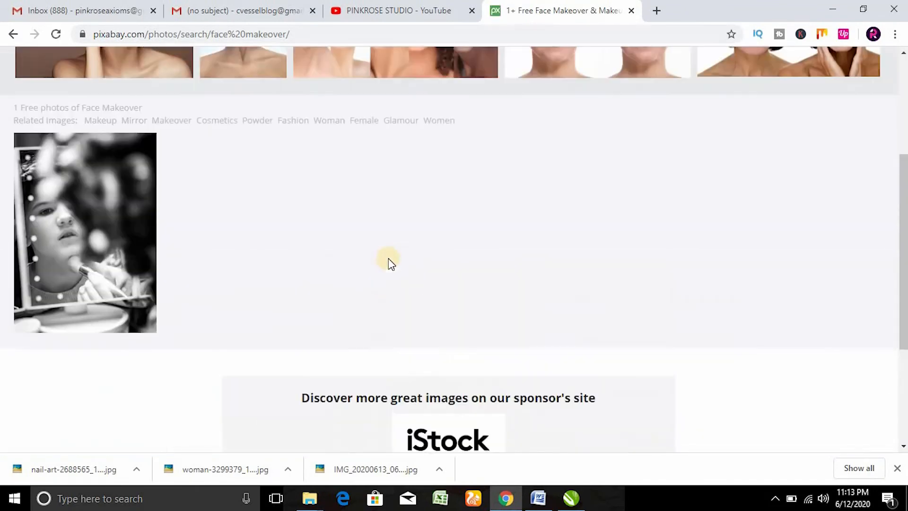
pyautogui.scroll(4, 388, 258)
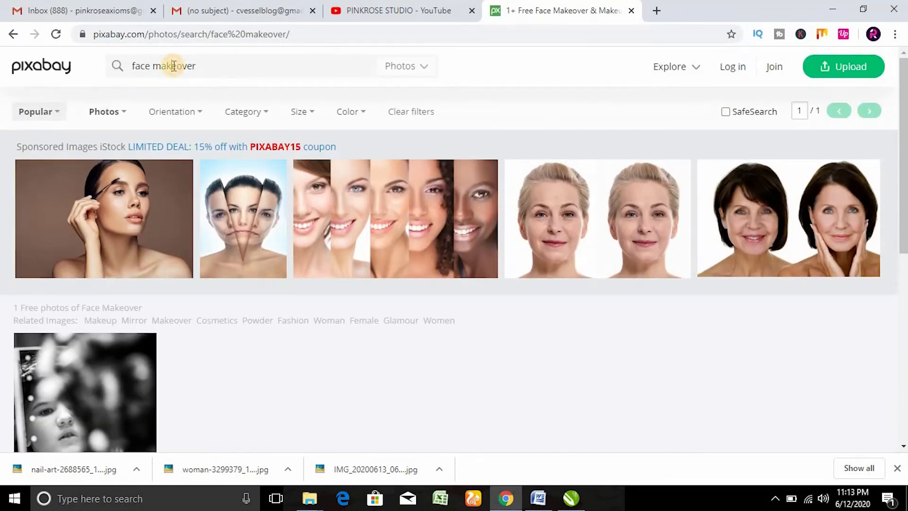
pyautogui.tripleClick(173, 66)
pyautogui.write('MAKEUP')
pyautogui.press('Return')
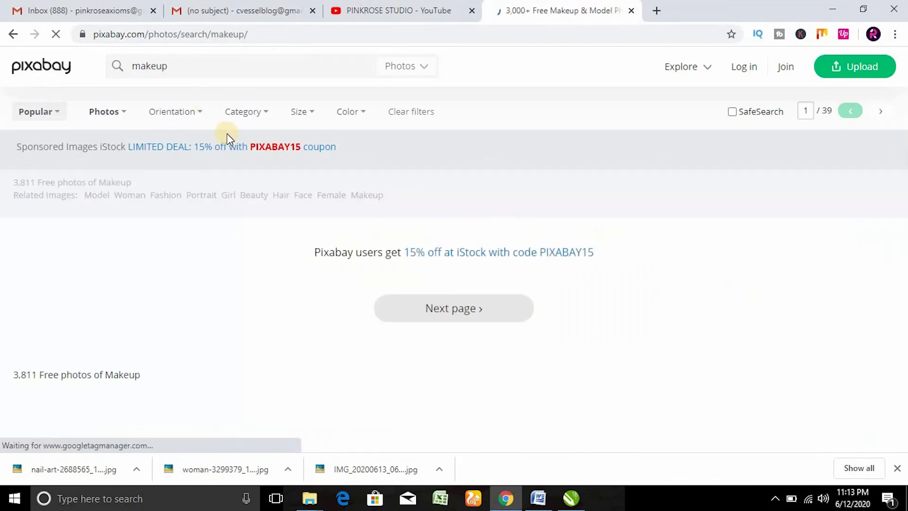
pyautogui.scroll(-5, 257, 219)
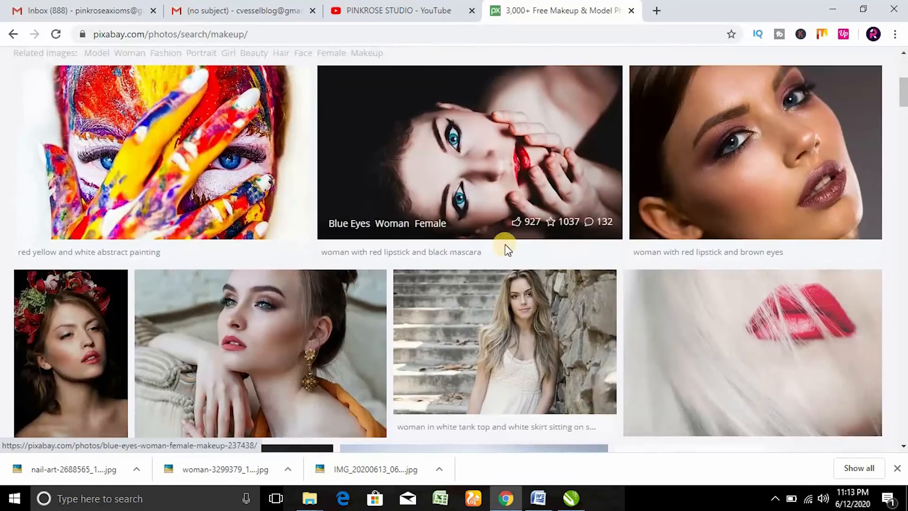
# Step: Download the woman makeup portrait at 1280×996, solving the chimney image captcha
pyautogui.click(807, 236)
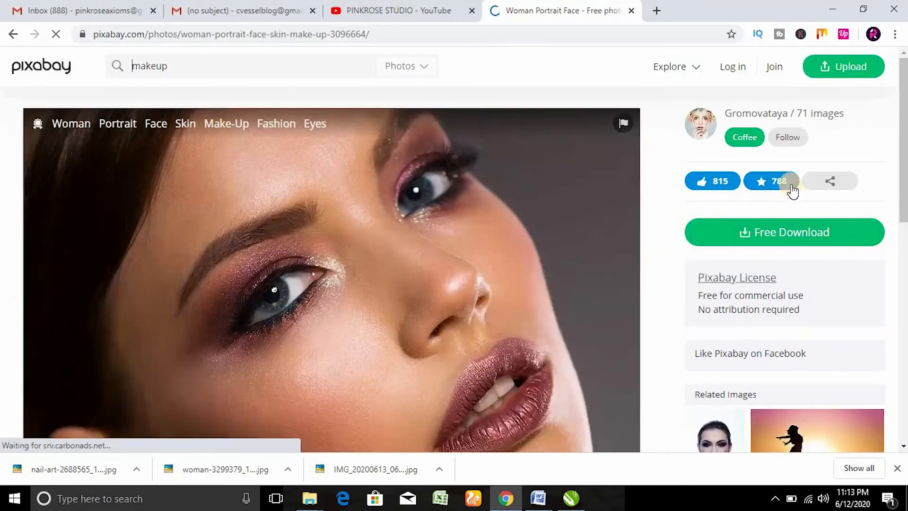
pyautogui.click(804, 333)
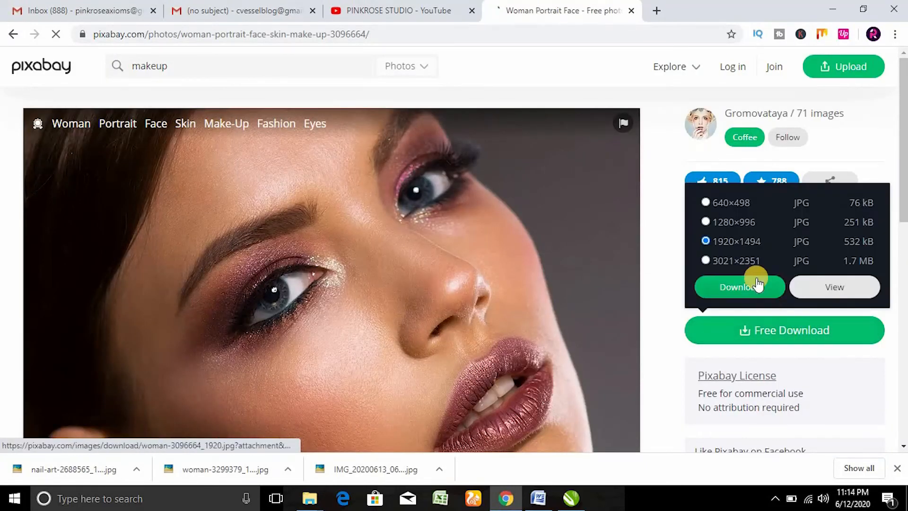
pyautogui.click(742, 229)
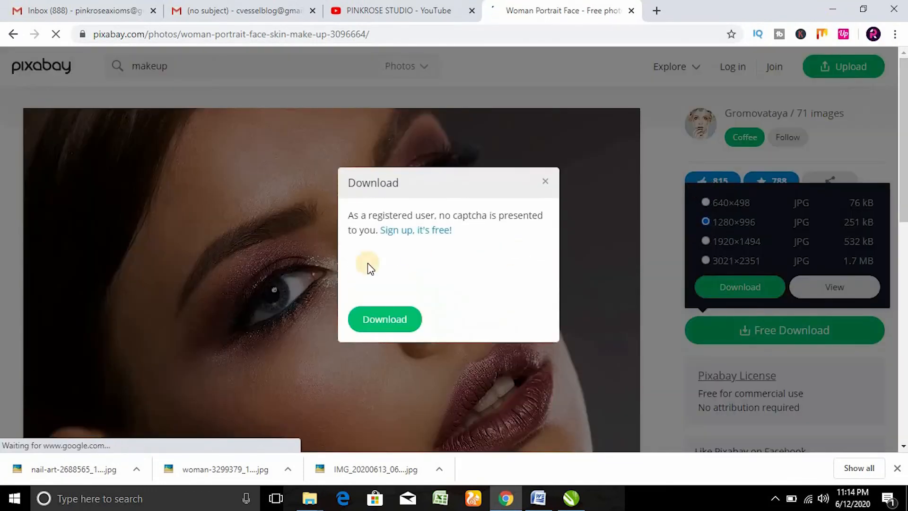
pyautogui.click(407, 293)
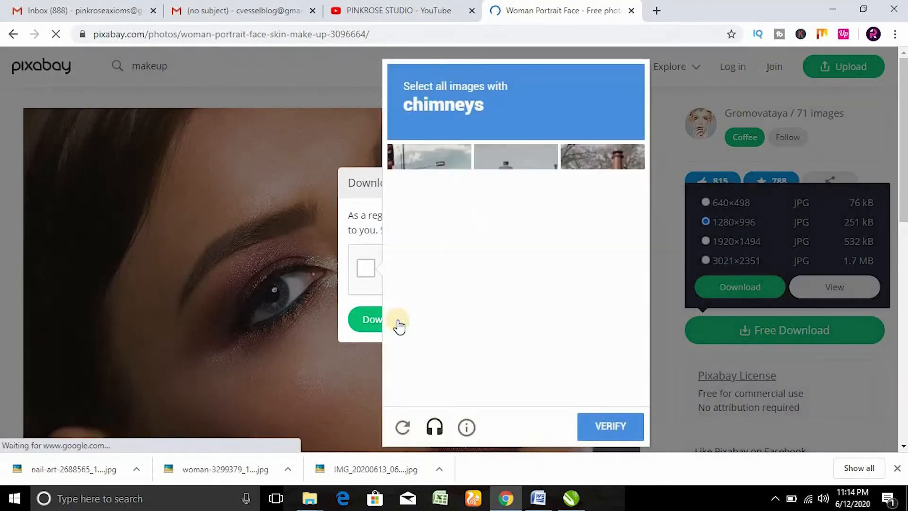
pyautogui.click(535, 186)
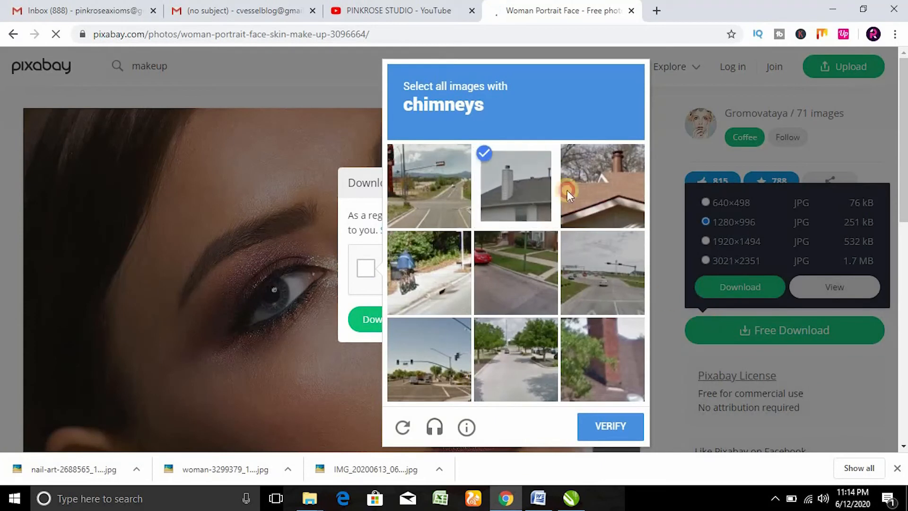
pyautogui.click(597, 203)
pyautogui.click(620, 400)
pyautogui.click(606, 431)
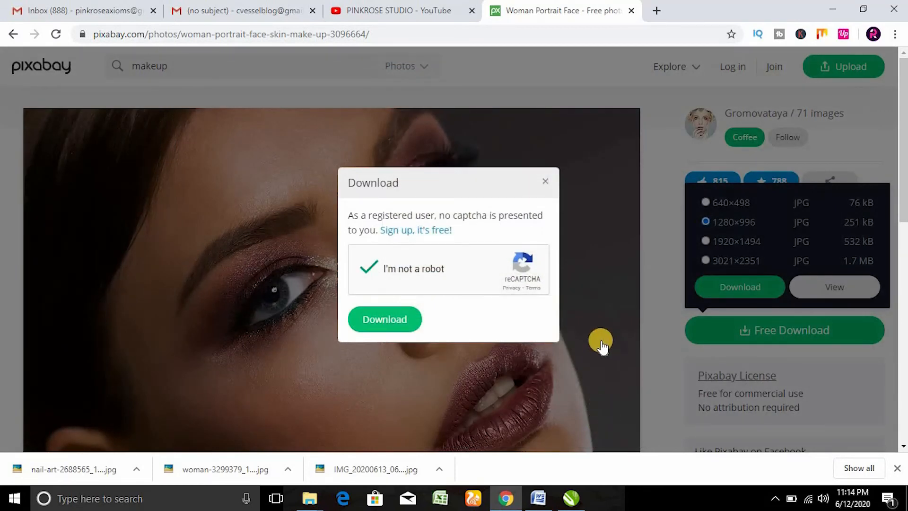
pyautogui.click(378, 318)
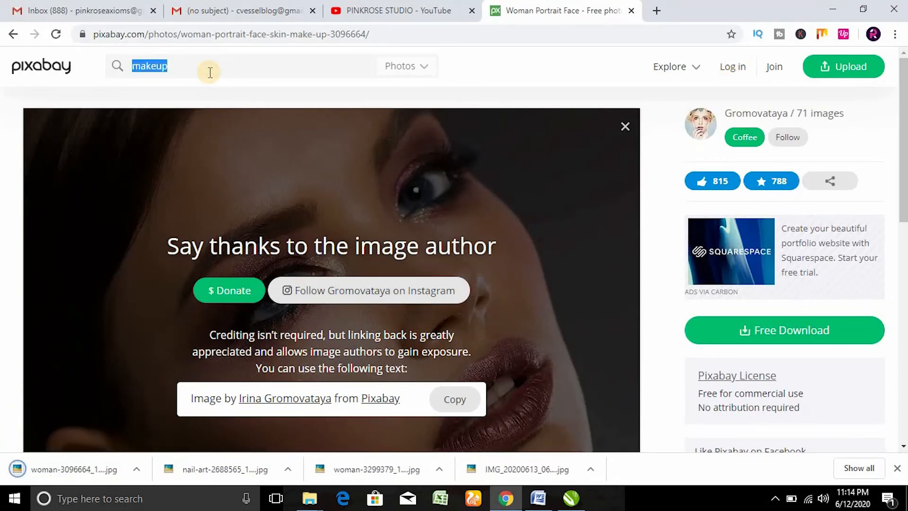
# Step: Check the CorelDRAW poster, finishing and reopening the circles' PowerClip edit
pyautogui.click(571, 498)
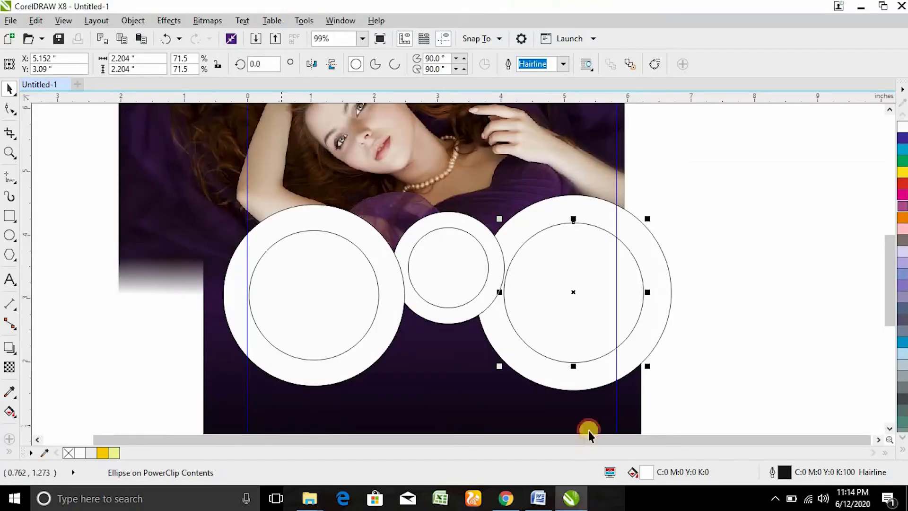
pyautogui.keyDown('ctrl'); pyautogui.click(749, 360); pyautogui.keyUp('ctrl')
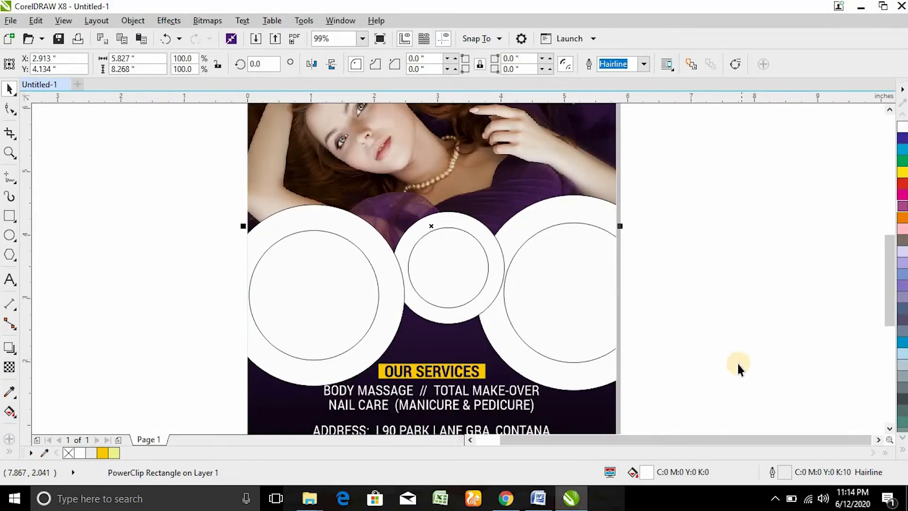
pyautogui.keyDown('ctrl'); pyautogui.click(602, 337); pyautogui.keyUp('ctrl')
pyautogui.click(506, 498)
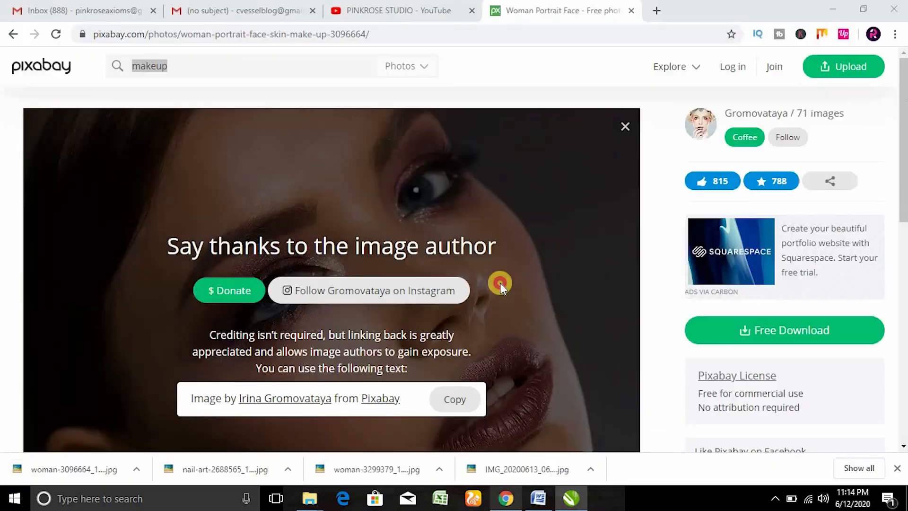
# Step: Search Pixabay for MASSAGE and open the wellness massage photo
pyautogui.click(297, 60)
pyautogui.write('MASSA')
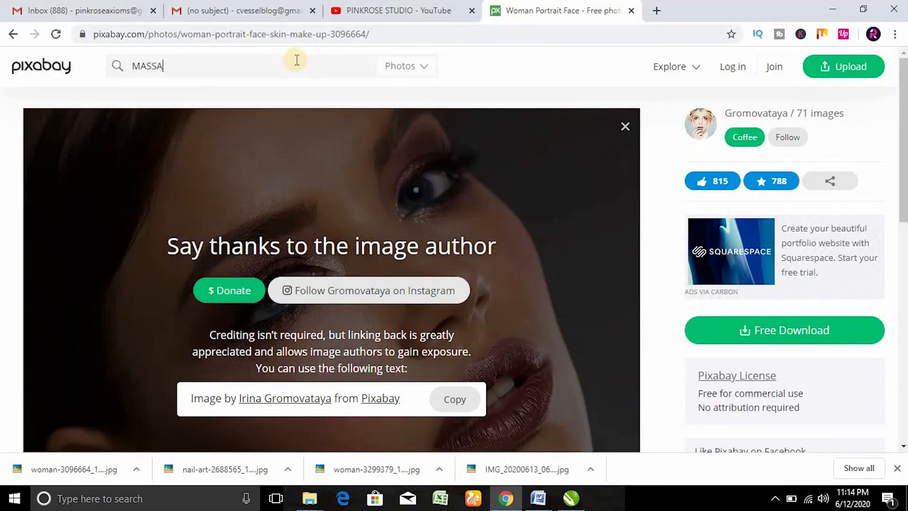
pyautogui.write('GE')
pyautogui.press('Return')
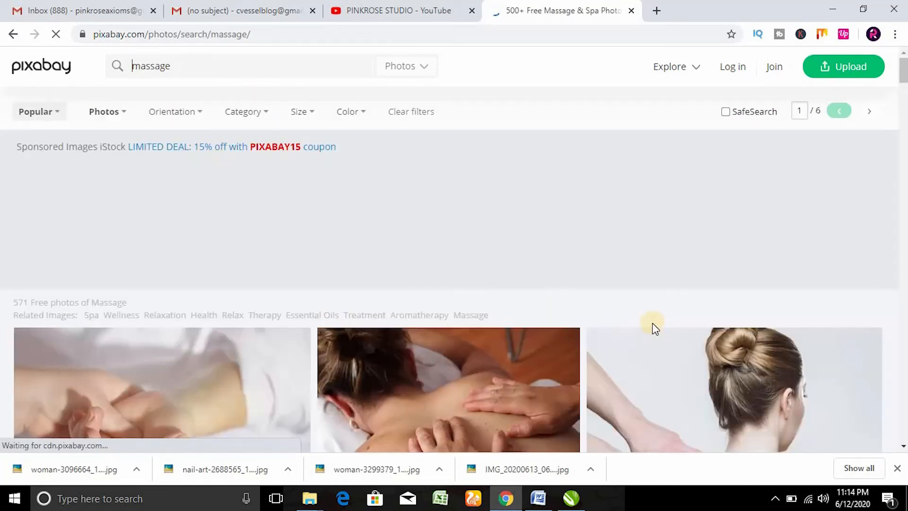
pyautogui.scroll(-5, 653, 325)
pyautogui.scroll(-4, 671, 324)
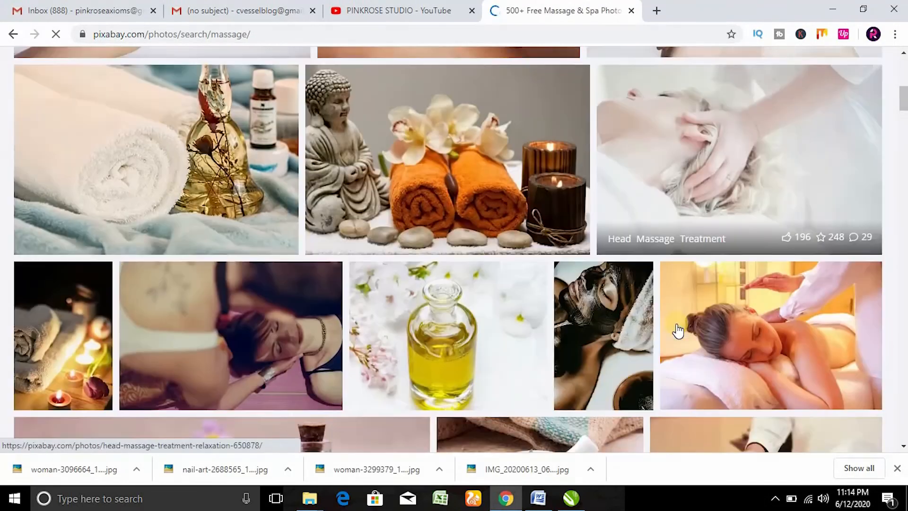
pyautogui.click(786, 358)
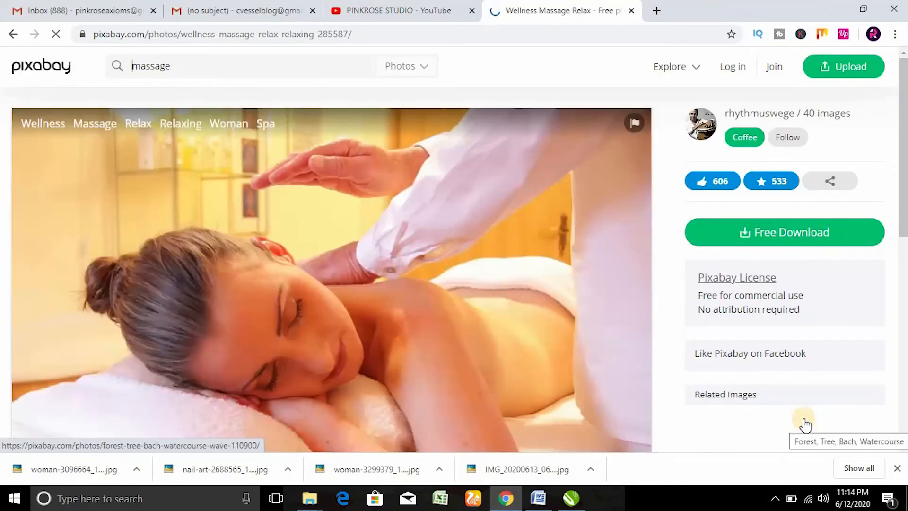
# Step: Download the photo at 1280×853, completing the hills image challenge
pyautogui.click(734, 234)
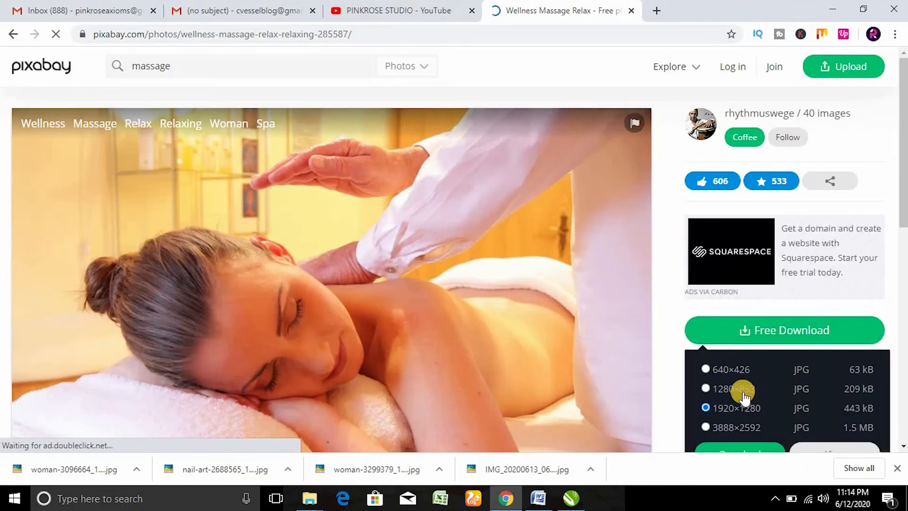
pyautogui.click(744, 389)
pyautogui.click(751, 443)
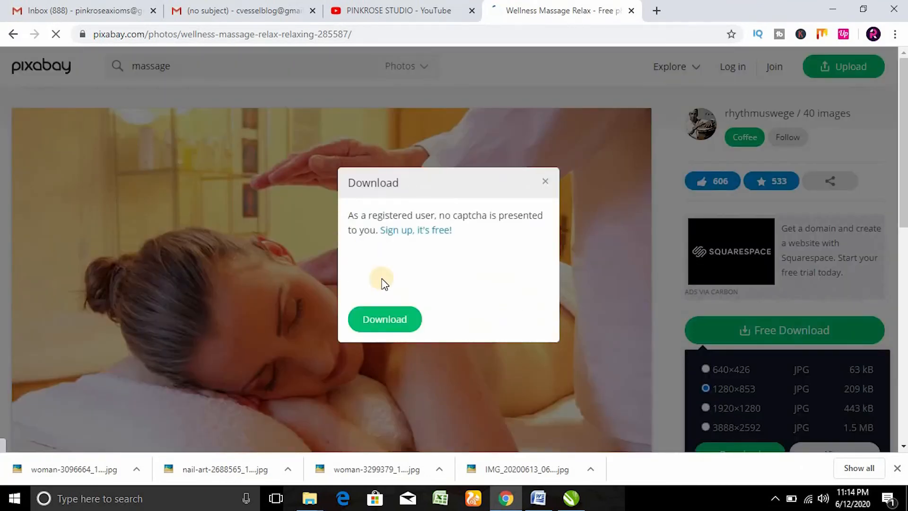
pyautogui.click(378, 276)
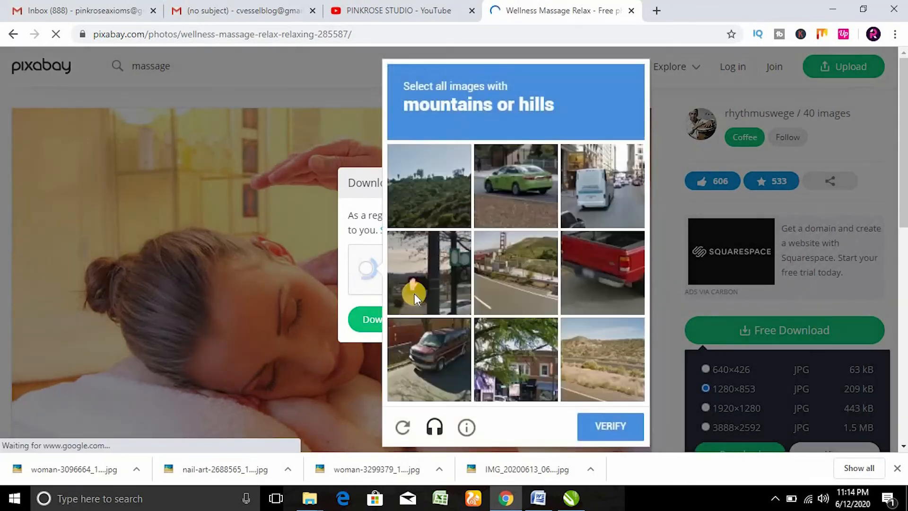
pyautogui.click(431, 190)
pyautogui.click(588, 369)
pyautogui.click(506, 251)
pyautogui.click(621, 427)
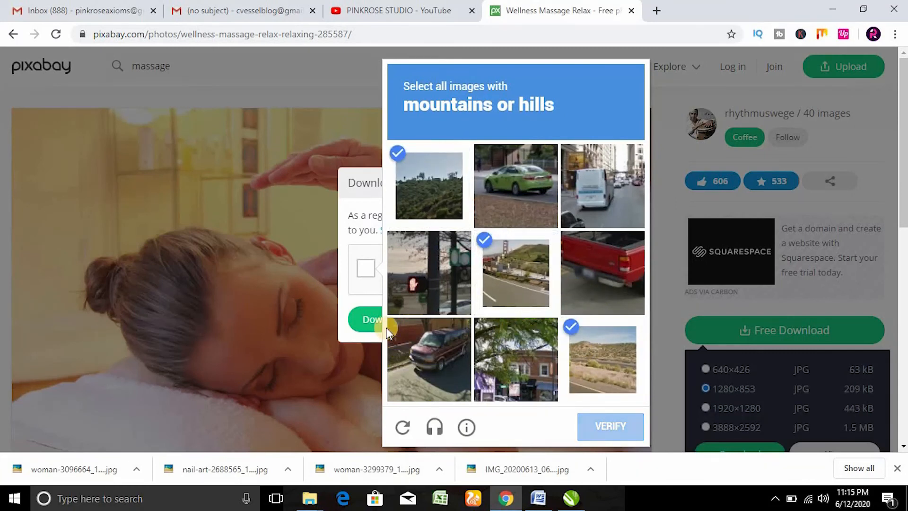
pyautogui.click(380, 319)
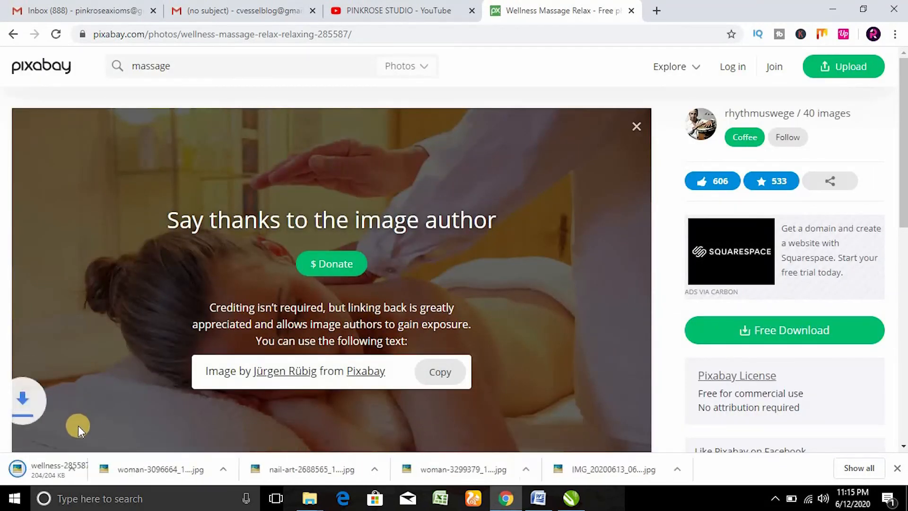
# Step: Select the massage, face and nail-art photos in Downloads and bring them to CorelDRAW
pyautogui.click(136, 469)
pyautogui.click(156, 427)
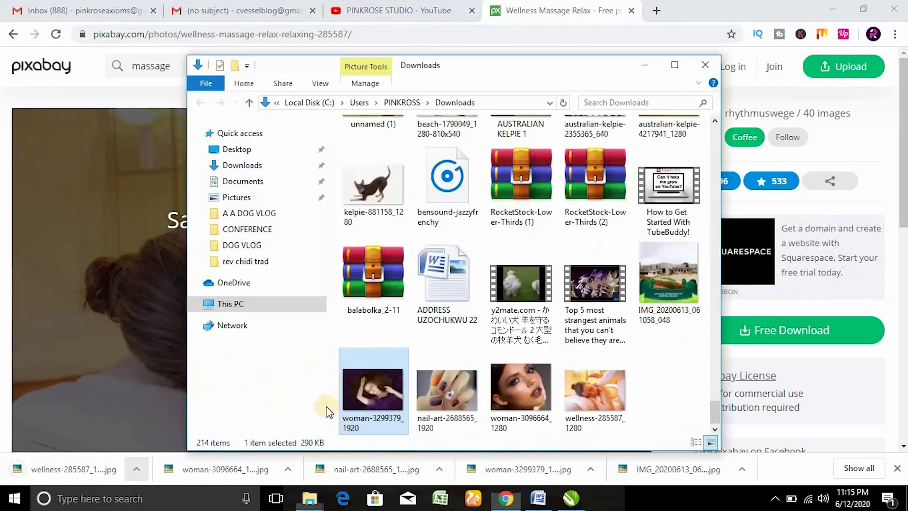
pyautogui.keyDown('ctrl'); pyautogui.click(524, 386); pyautogui.keyUp('ctrl')
pyautogui.keyDown('ctrl'); pyautogui.click(453, 397); pyautogui.keyUp('ctrl')
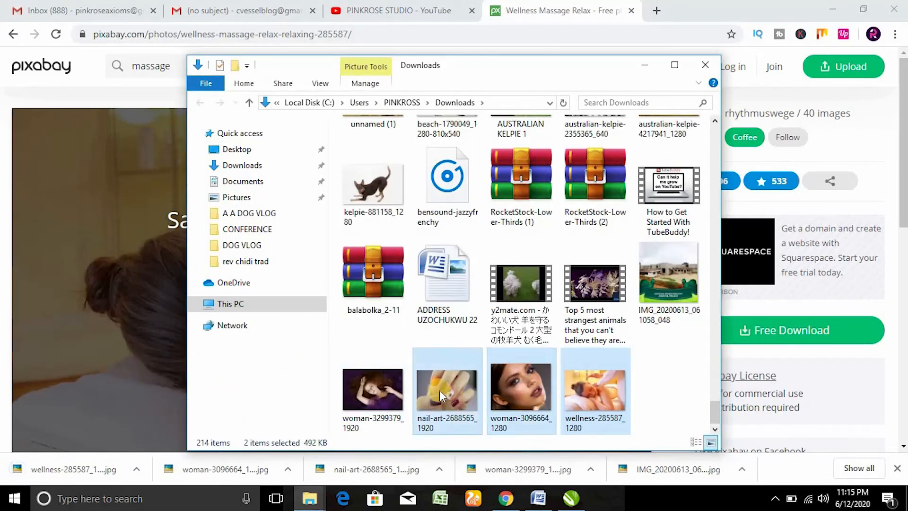
pyautogui.click(563, 500)
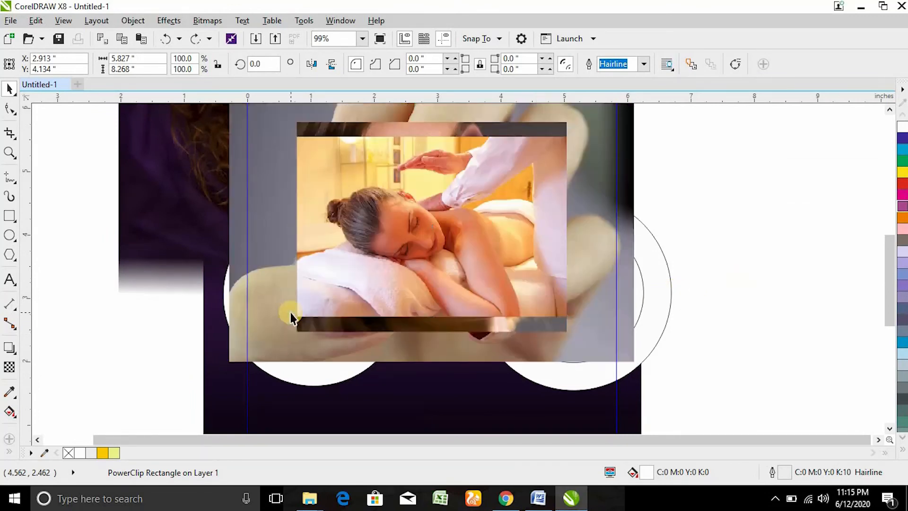
# Step: Spread out the pasted photos and shrink the nail-art photo to about half size
pyautogui.click(464, 231)
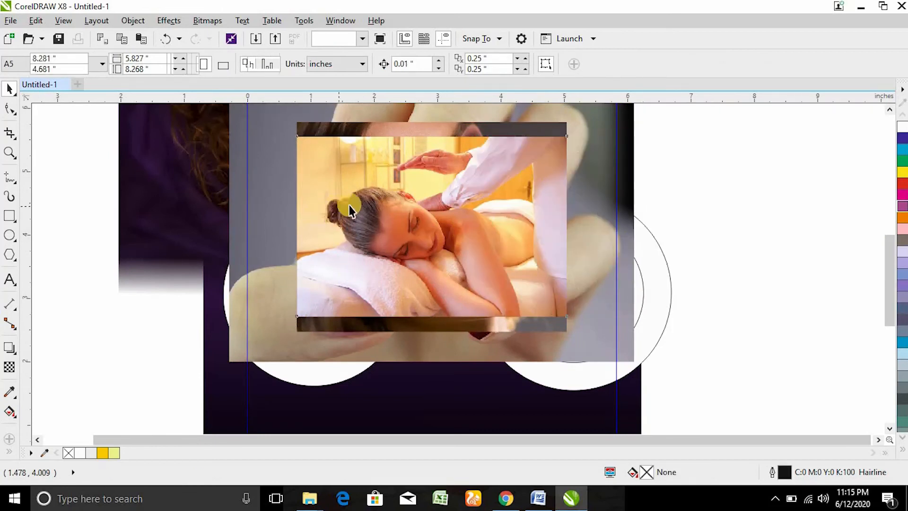
pyautogui.moveTo(351, 198); pyautogui.dragTo(700, 381)
pyautogui.moveTo(507, 213); pyautogui.dragTo(421, 290)
pyautogui.moveTo(554, 153); pyautogui.dragTo(458, 217)
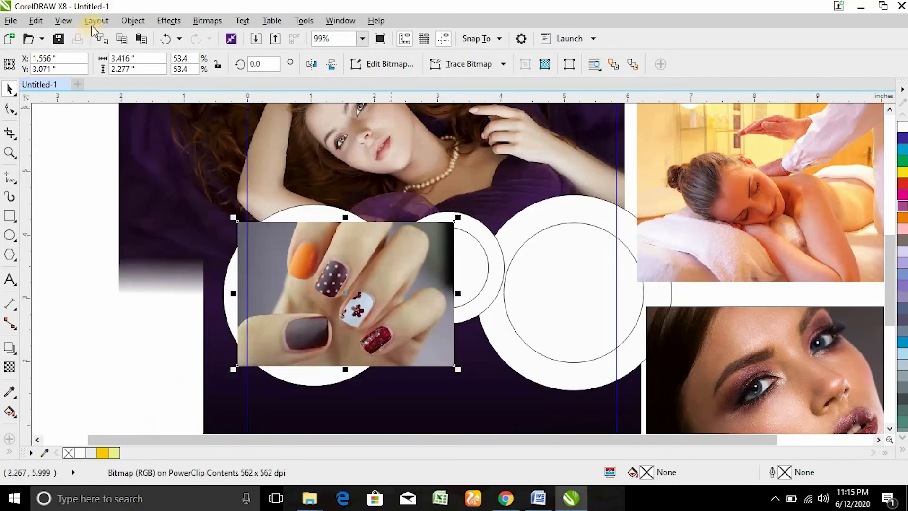
# Step: PowerClip the nail-art, face and massage photos into the right, left and middle circles
pyautogui.click(136, 21)
pyautogui.moveTo(219, 139)
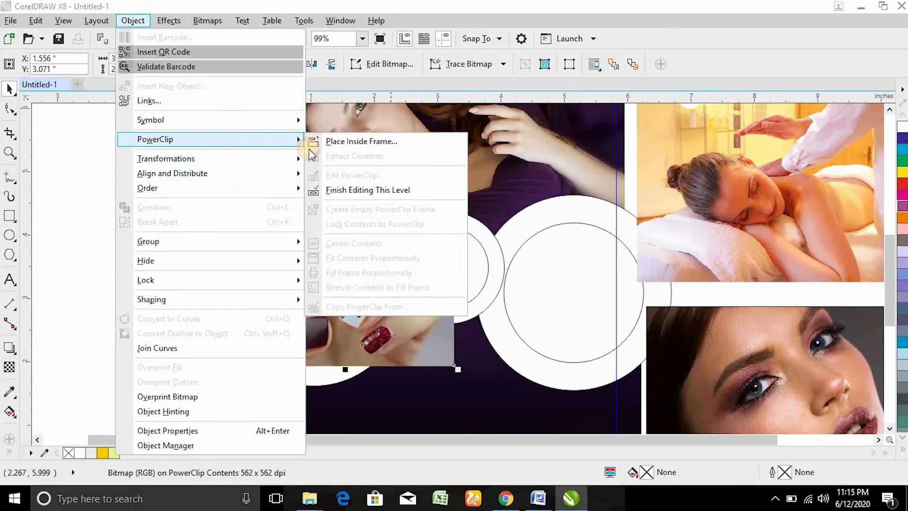
pyautogui.click(356, 142)
pyautogui.click(564, 290)
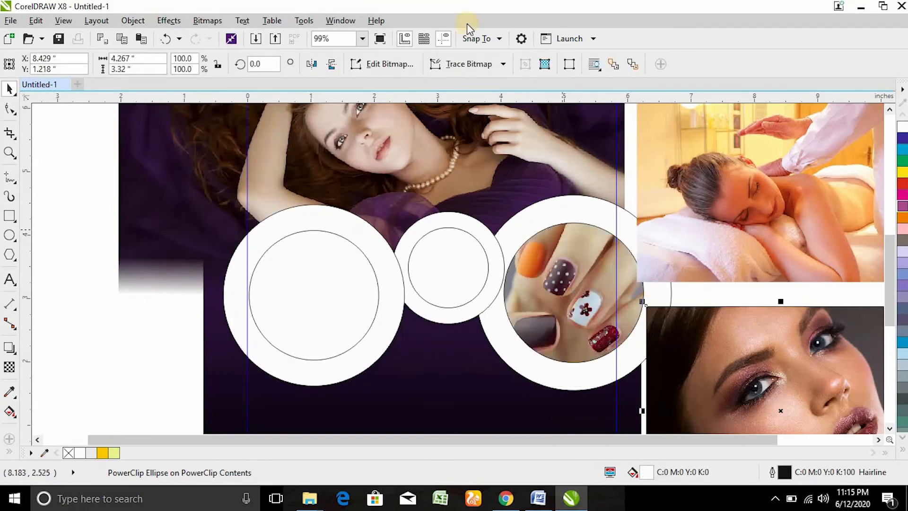
pyautogui.click(133, 21)
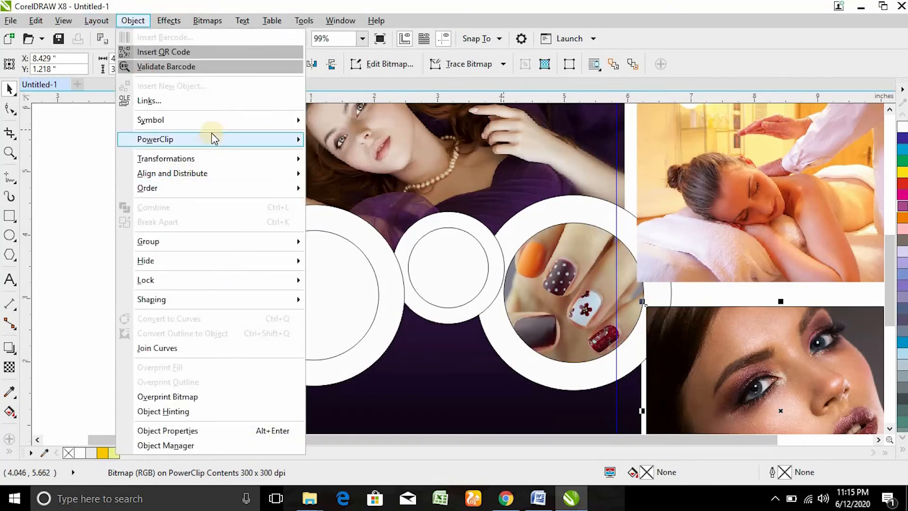
pyautogui.moveTo(218, 142)
pyautogui.click(357, 142)
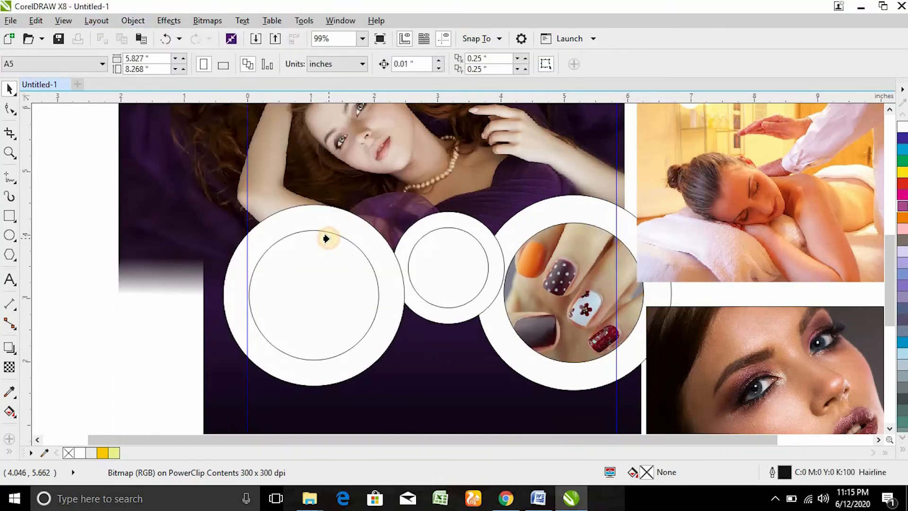
pyautogui.click(327, 237)
pyautogui.click(691, 248)
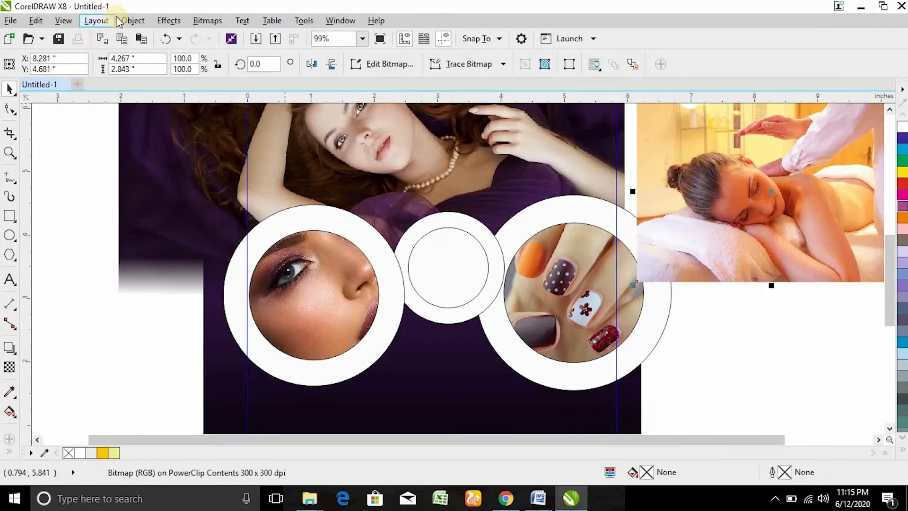
pyautogui.click(133, 20)
pyautogui.moveTo(219, 139)
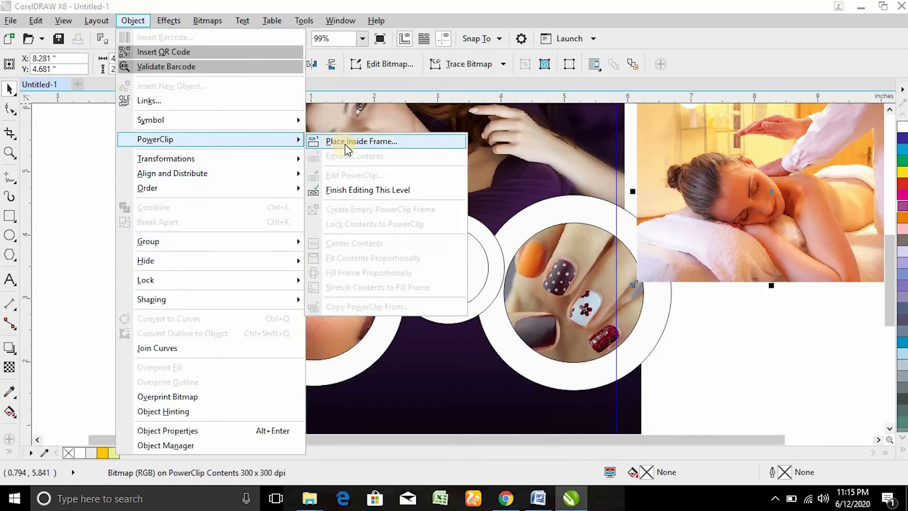
pyautogui.click(353, 141)
pyautogui.click(439, 283)
# Step: Edit the PowerClips, scaling the face photo to 61.4% and the massage photo to 56.7%
pyautogui.rightClick(359, 271)
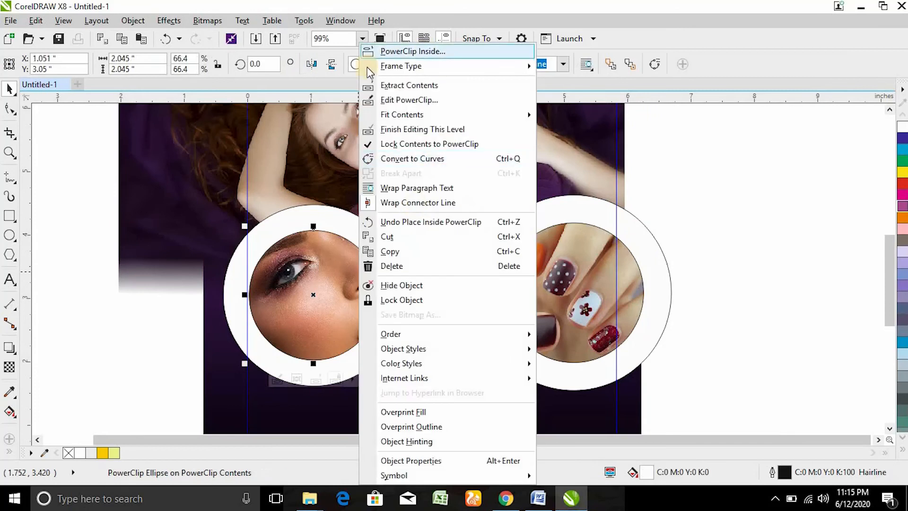
pyautogui.click(399, 100)
pyautogui.click(402, 204)
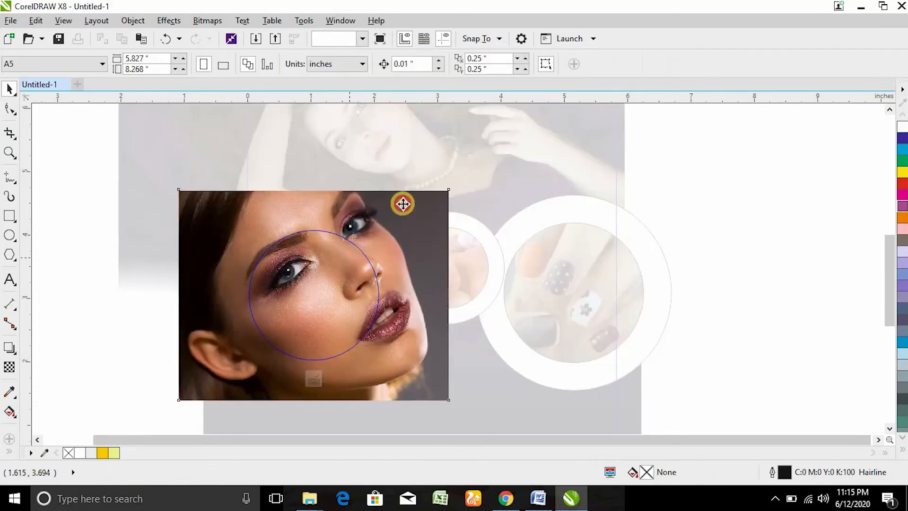
pyautogui.moveTo(452, 181); pyautogui.dragTo(403, 219)
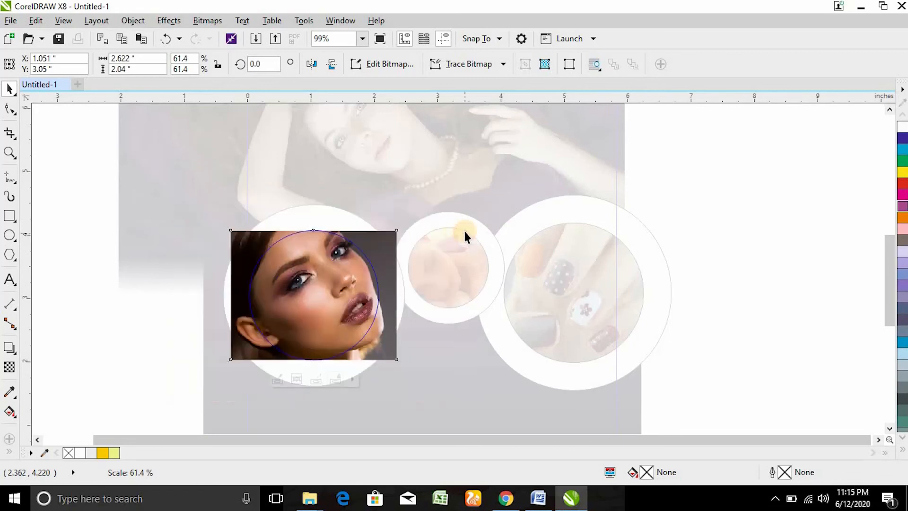
pyautogui.keyDown('ctrl'); pyautogui.click(464, 230); pyautogui.keyUp('ctrl')
pyautogui.rightClick(466, 248)
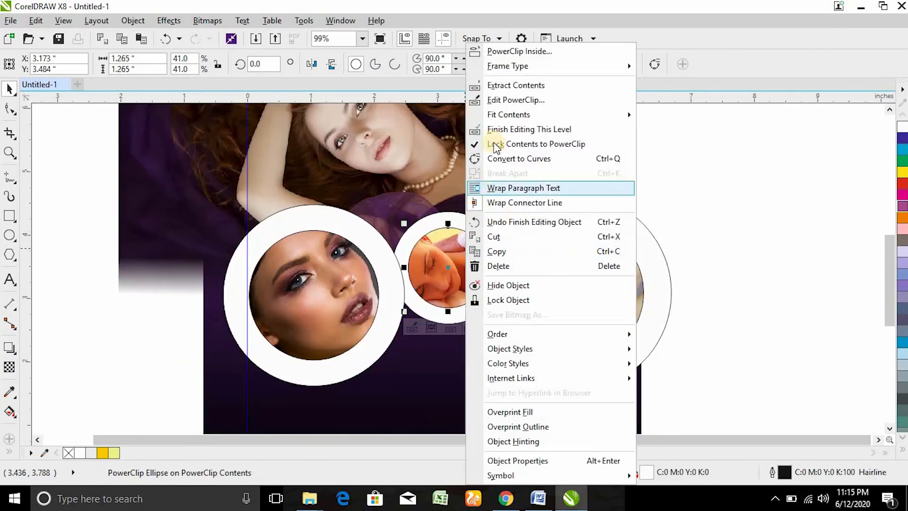
pyautogui.click(516, 99)
pyautogui.click(459, 236)
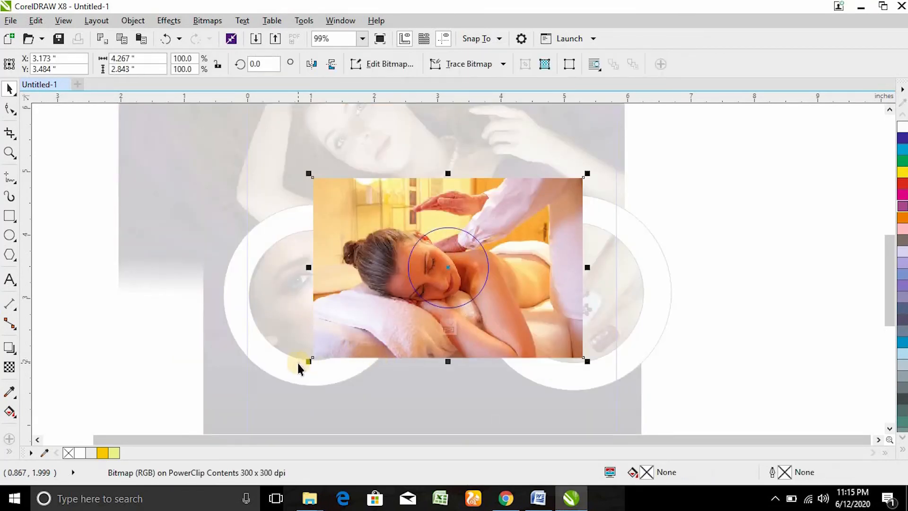
pyautogui.moveTo(309, 361); pyautogui.dragTo(373, 344)
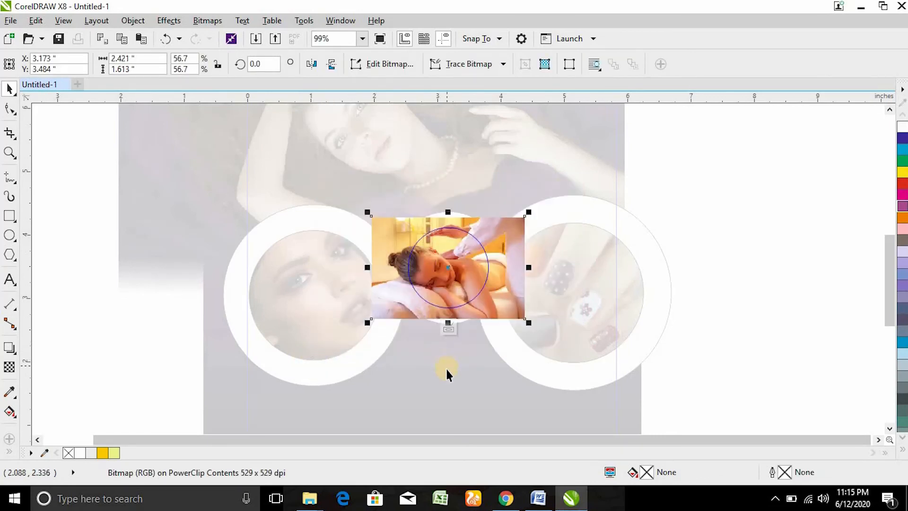
pyautogui.keyDown('ctrl'); pyautogui.click(446, 367); pyautogui.keyUp('ctrl')
# Step: Review the nail-art photo in its circle, then select all three photo circles
pyautogui.rightClick(529, 274)
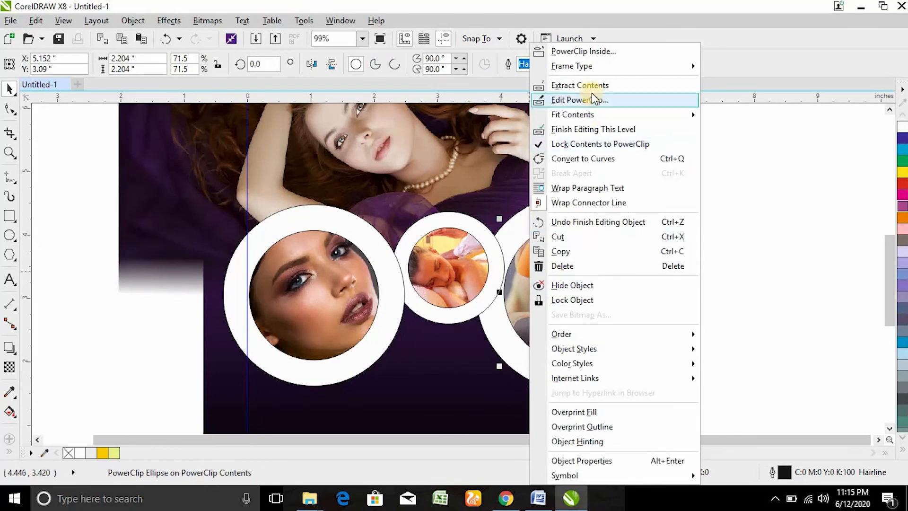
pyautogui.click(592, 99)
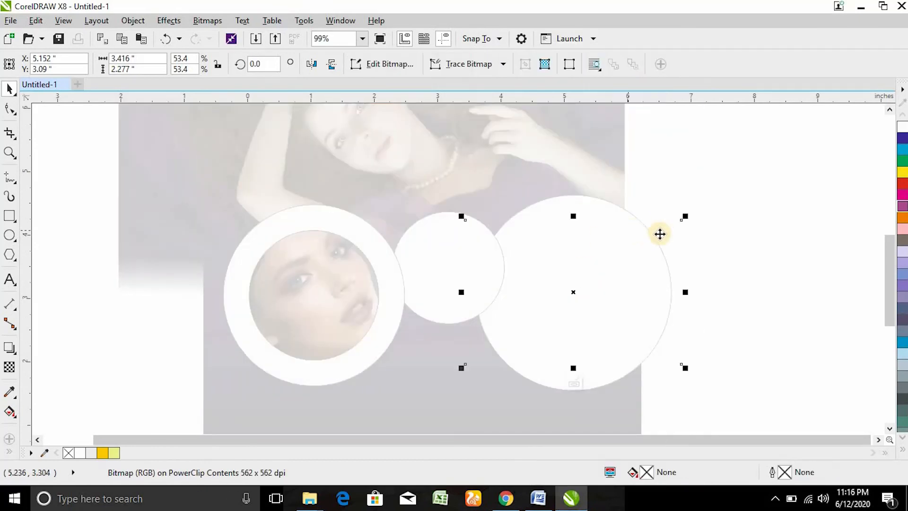
pyautogui.scroll(1, 639, 299)
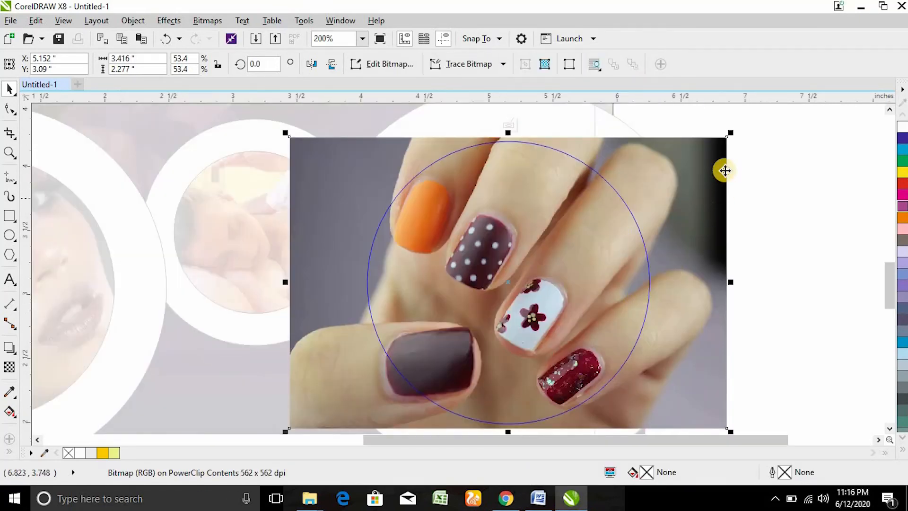
pyautogui.keyDown('ctrl'); pyautogui.click(776, 238); pyautogui.keyUp('ctrl')
pyautogui.scroll(-1, 706, 289)
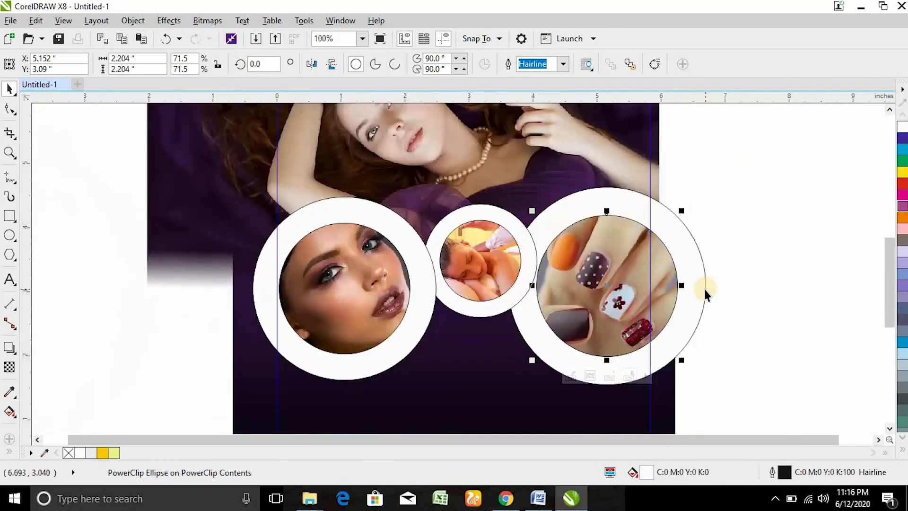
pyautogui.click(355, 229)
pyautogui.moveTo(127, 139); pyautogui.dragTo(733, 413)
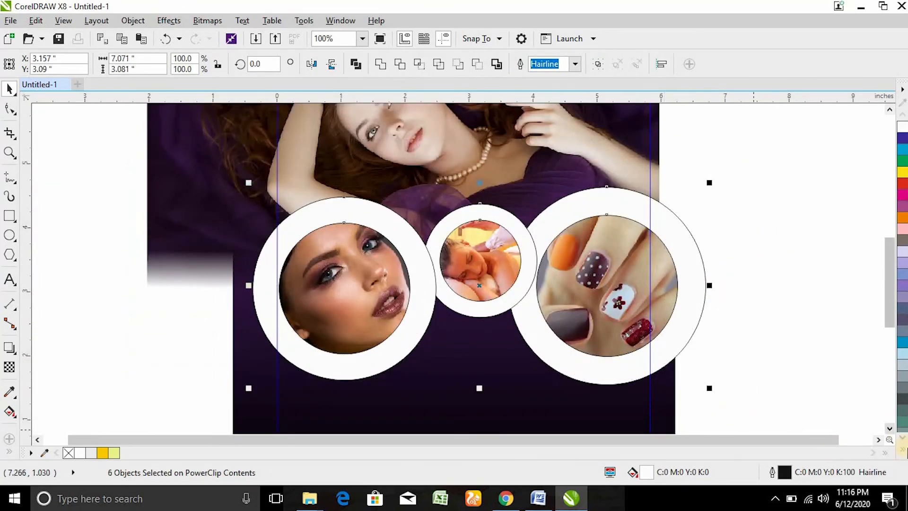
# Step: Remove the outline from the circles and finish editing the clipped background contents
pyautogui.click(889, 429)
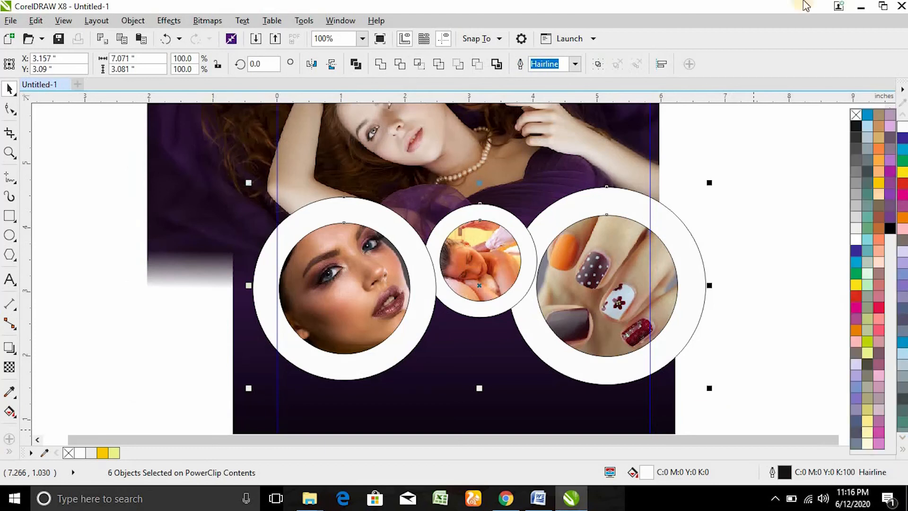
pyautogui.rightClick(857, 115)
pyautogui.click(798, 209)
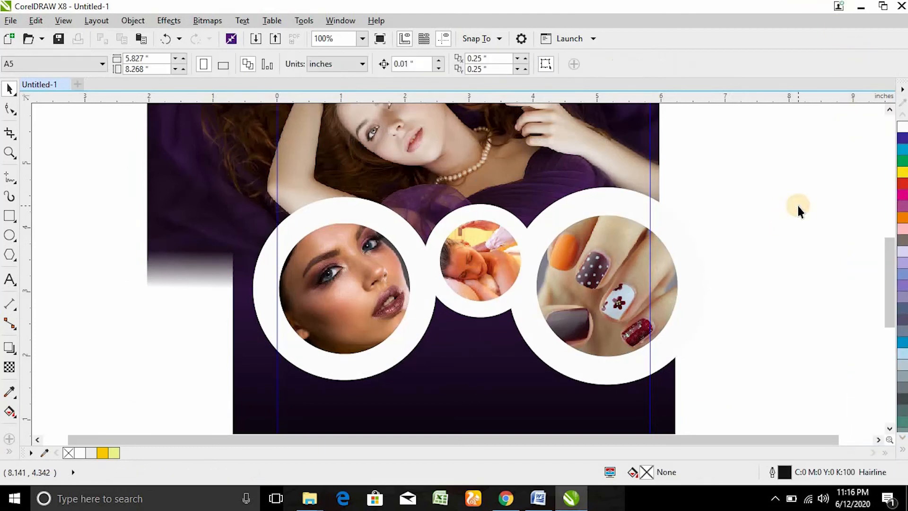
pyautogui.click(459, 242)
pyautogui.keyDown('ctrl'); pyautogui.click(792, 232); pyautogui.keyUp('ctrl')
pyautogui.click(777, 277)
# Step: Move the services and address text lower and shrink it to 3.153 × 1.179 in
pyautogui.hotkey('shift', 'F4')
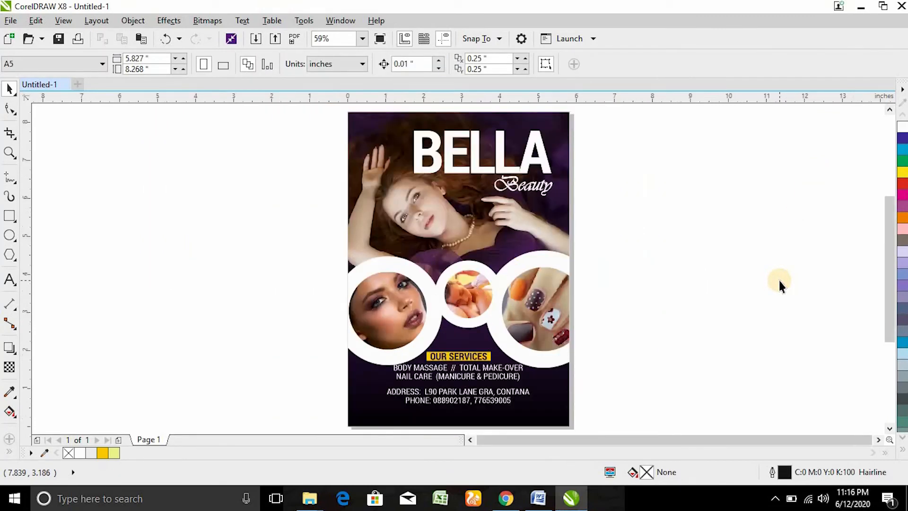
pyautogui.press('z')
pyautogui.moveTo(330, 232); pyautogui.dragTo(635, 461)
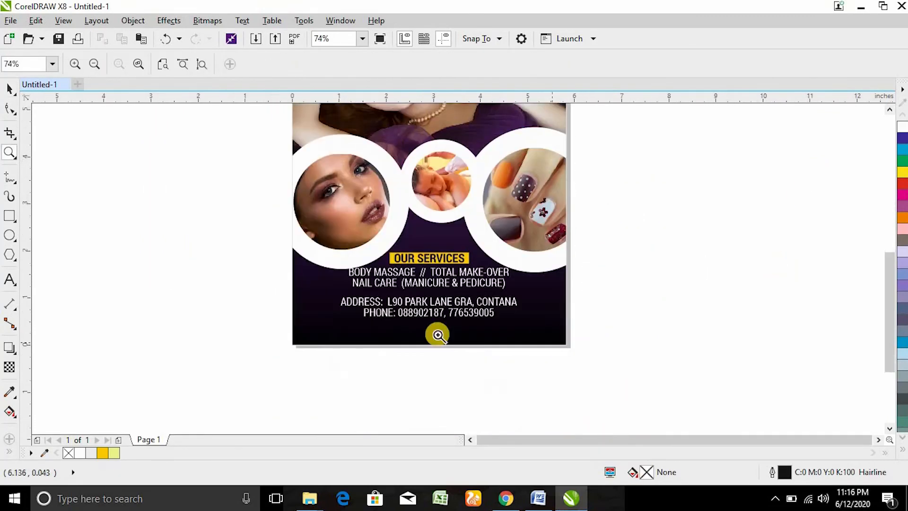
pyautogui.press('space')
pyautogui.moveTo(243, 237); pyautogui.dragTo(596, 398)
pyautogui.moveTo(465, 269); pyautogui.dragTo(466, 282)
pyautogui.moveTo(533, 331); pyautogui.dragTo(508, 331)
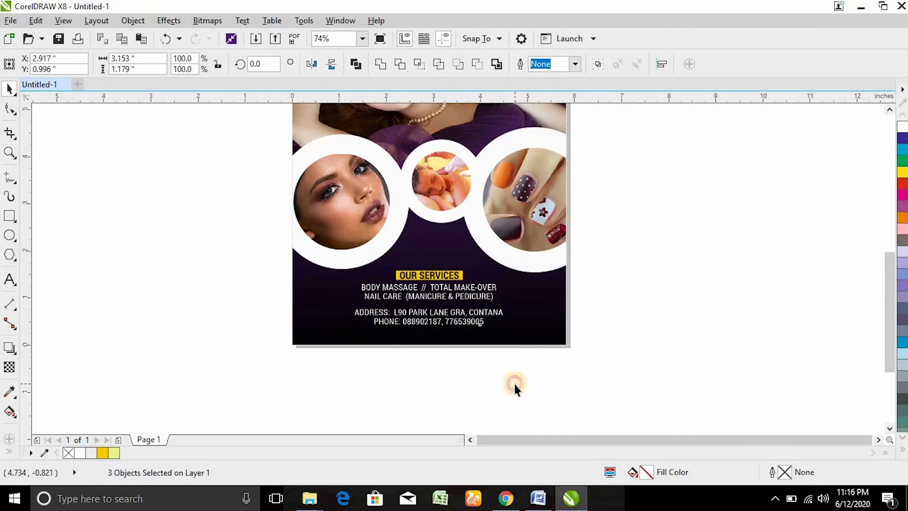
pyautogui.click(514, 381)
# Step: Zoom from the full page into the BELLA title area with the Zoom tool
pyautogui.hotkey('shift', 'F4')
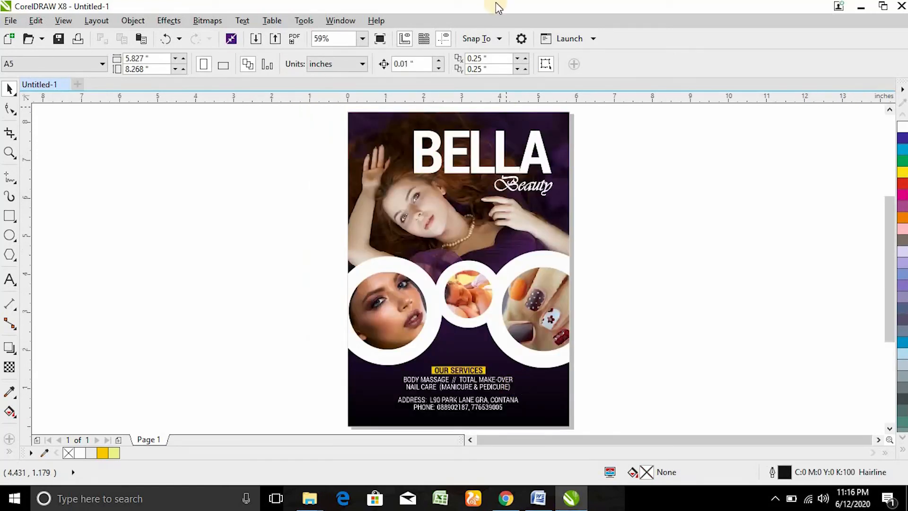
pyautogui.press('z')
pyautogui.moveTo(330, 116); pyautogui.dragTo(611, 194)
pyautogui.press('space')
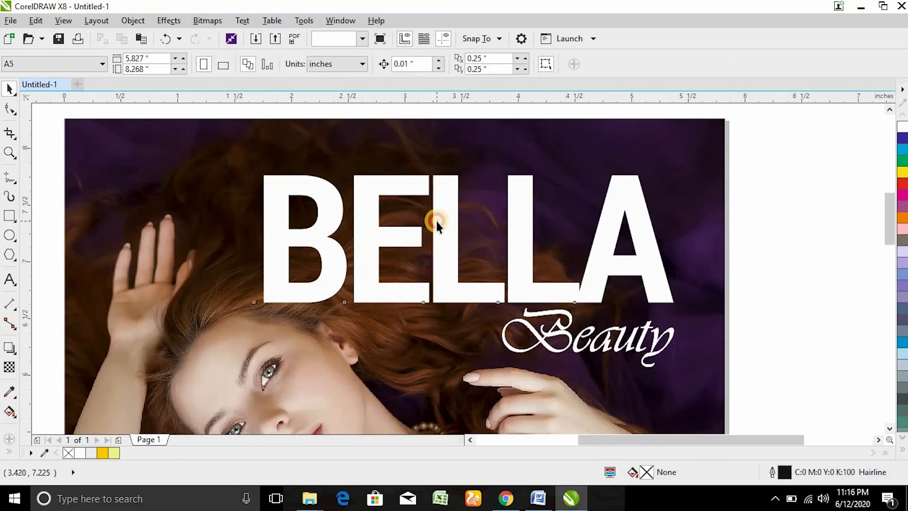
# Step: Give BELLA a fountain fill whose start stop is dark brown sampled from the hair
pyautogui.click(438, 226)
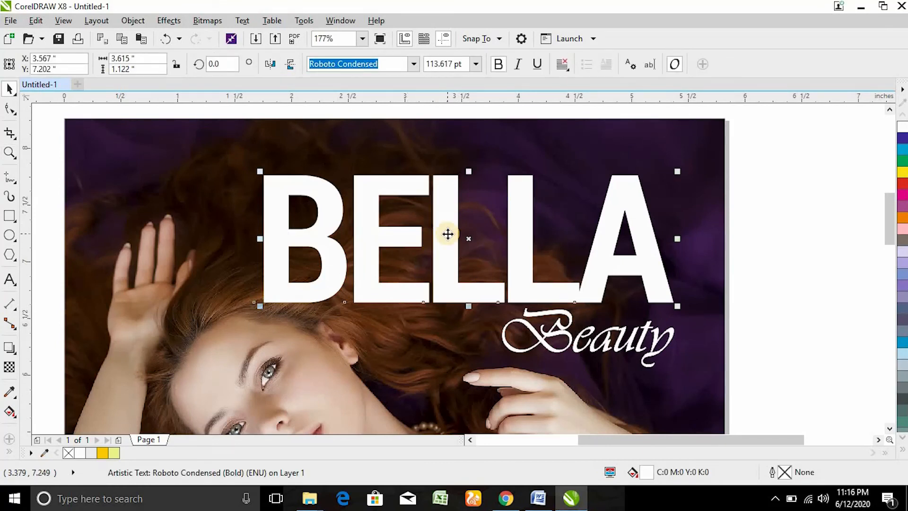
pyautogui.press('F11')
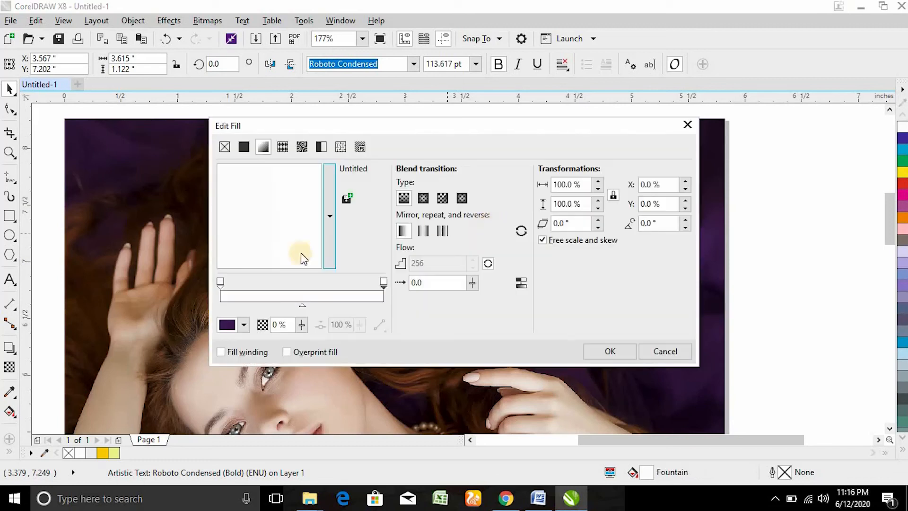
pyautogui.click(231, 325)
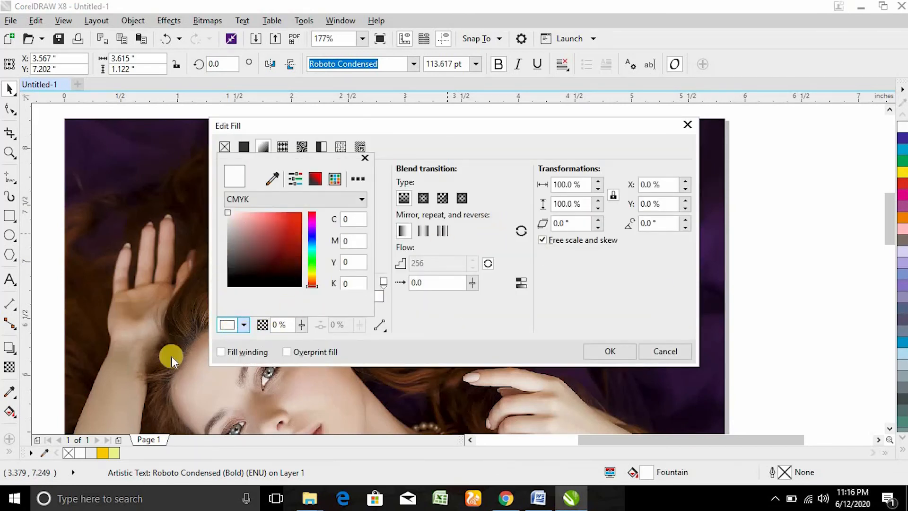
pyautogui.click(640, 163)
pyautogui.click(221, 284)
pyautogui.click(228, 326)
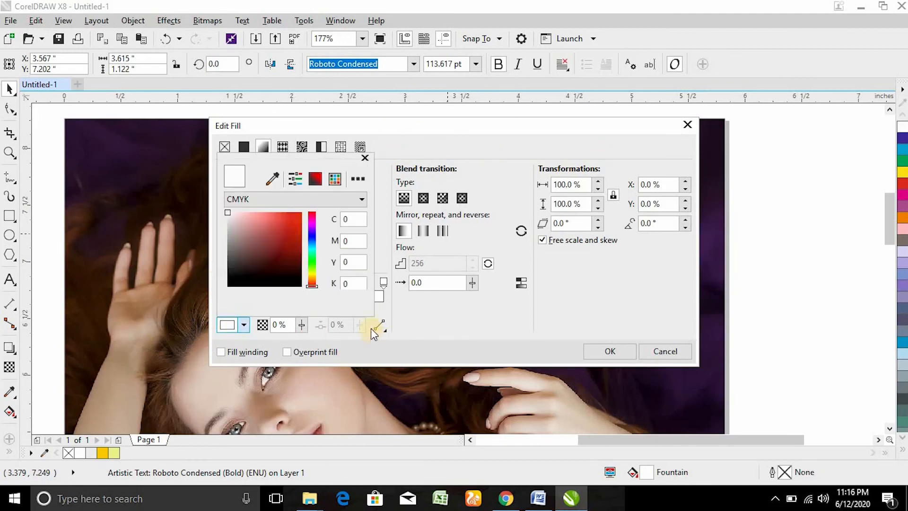
pyautogui.click(312, 283)
pyautogui.click(287, 257)
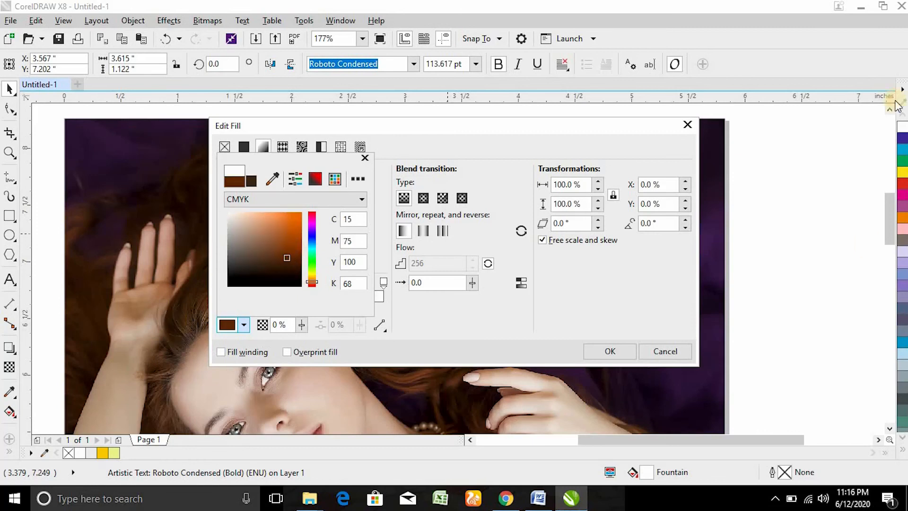
pyautogui.click(273, 178)
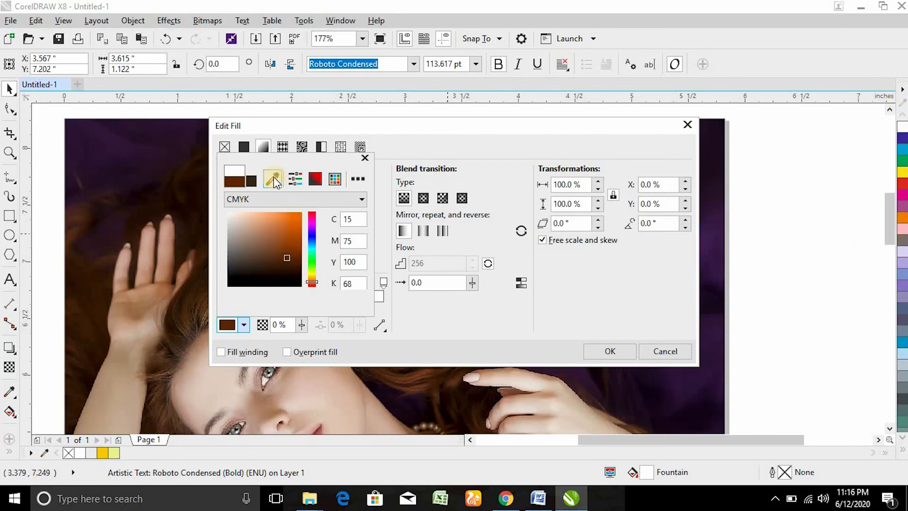
pyautogui.click(159, 364)
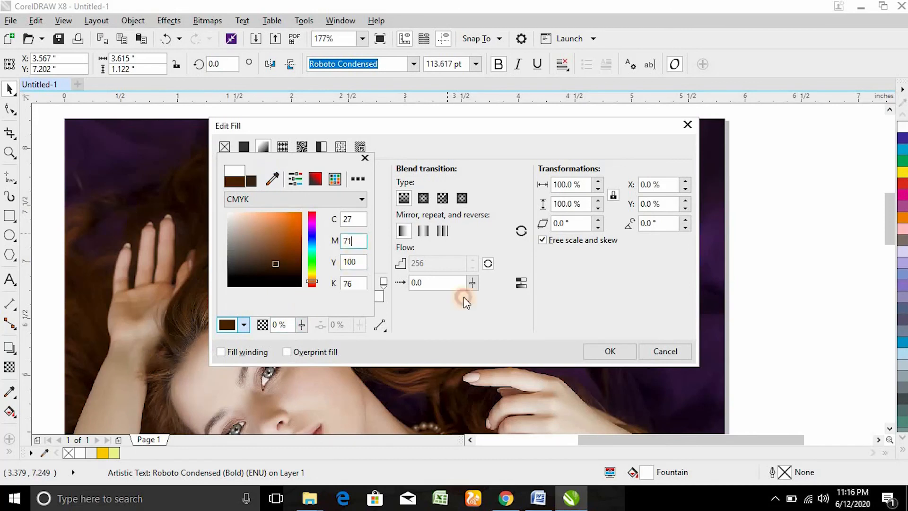
pyautogui.click(324, 276)
# Step: Add a deep gold middle stop at 53% of the gradient
pyautogui.doubleClick(306, 290)
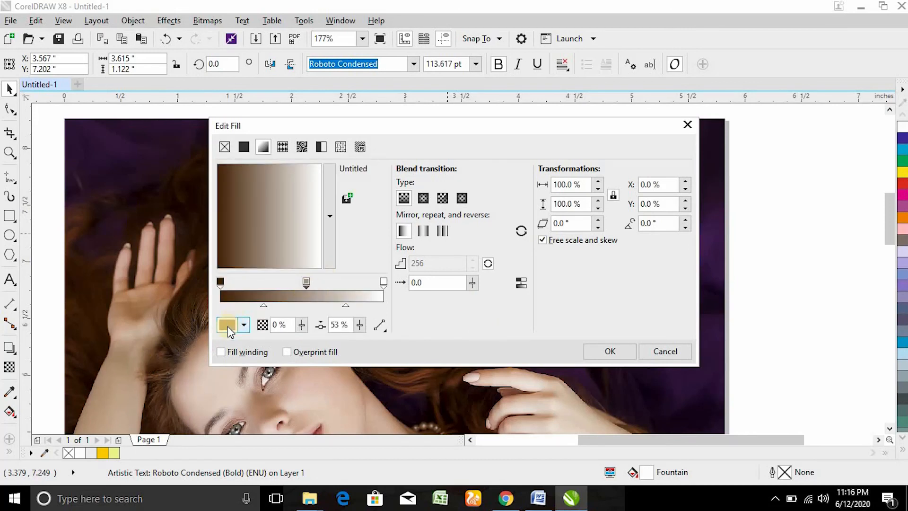
pyautogui.click(228, 326)
pyautogui.moveTo(312, 282); pyautogui.dragTo(312, 276)
pyautogui.click(296, 232)
pyautogui.click(303, 234)
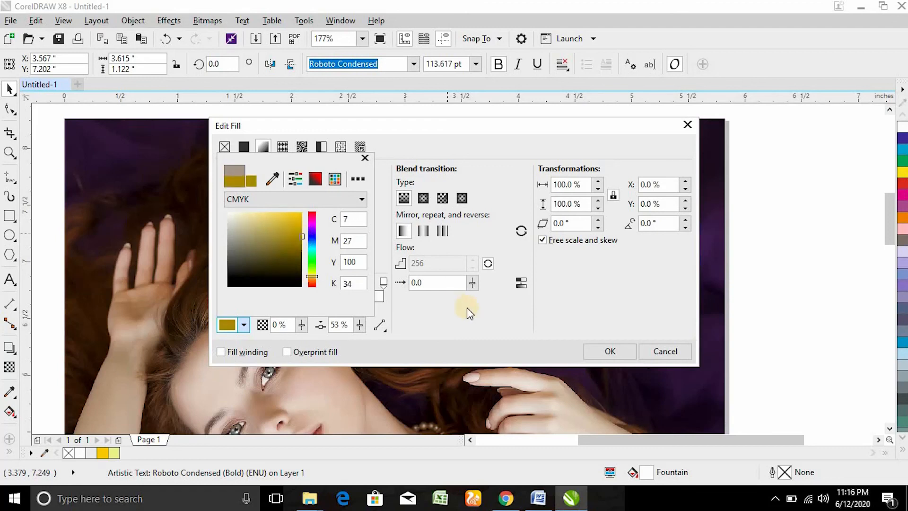
pyautogui.click(441, 309)
# Step: Set the gradient's end stop to bright yellow using the CMYK colour model
pyautogui.click(384, 282)
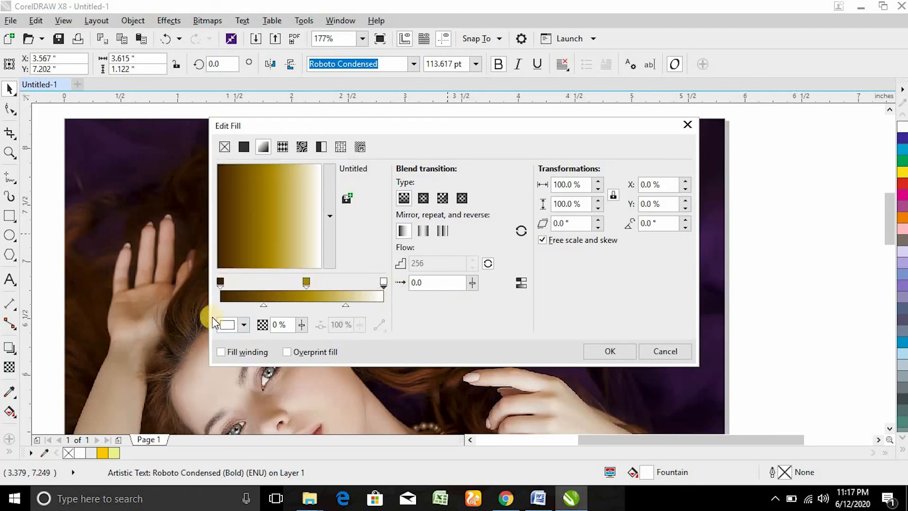
pyautogui.click(244, 325)
pyautogui.click(287, 200)
pyautogui.scroll(1, 272, 222)
pyautogui.click(312, 212)
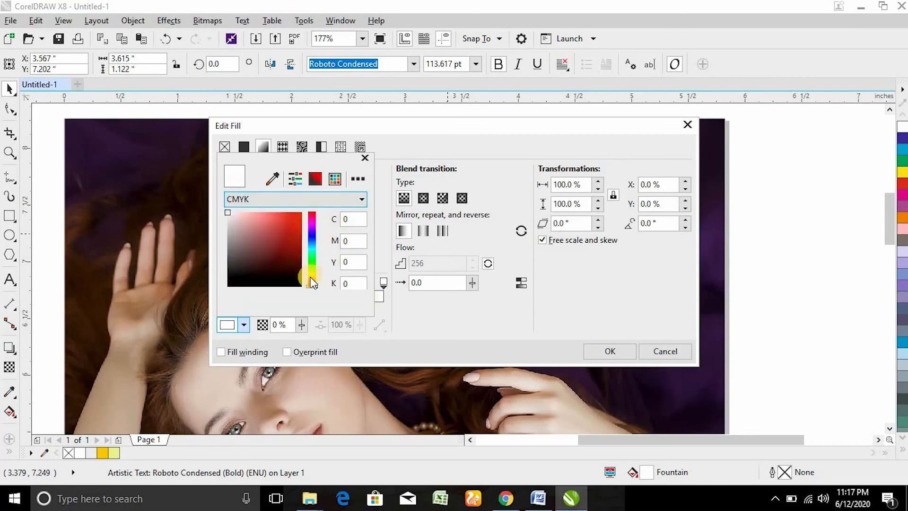
pyautogui.moveTo(311, 285); pyautogui.dragTo(312, 275)
pyautogui.click(301, 212)
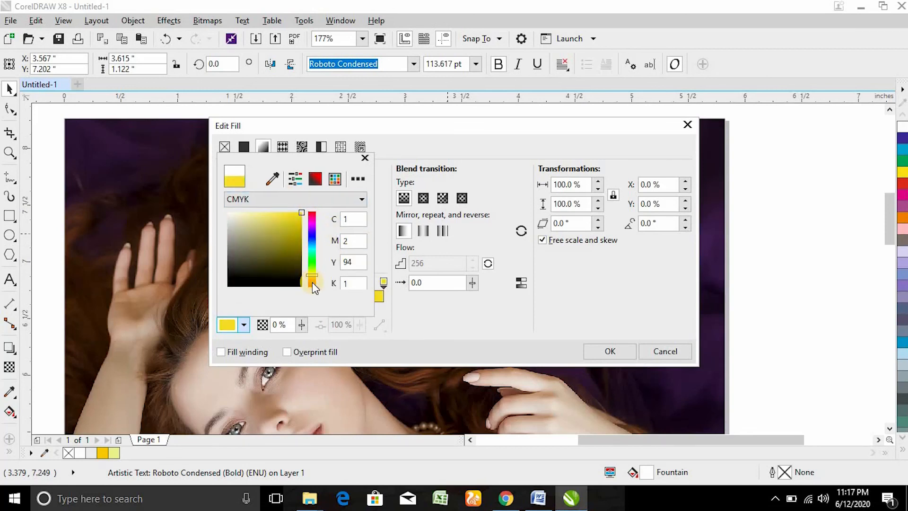
pyautogui.click(428, 324)
# Step: Rotate the gradient -90° and apply the fountain fill to BELLA
pyautogui.click(657, 223)
pyautogui.write('-')
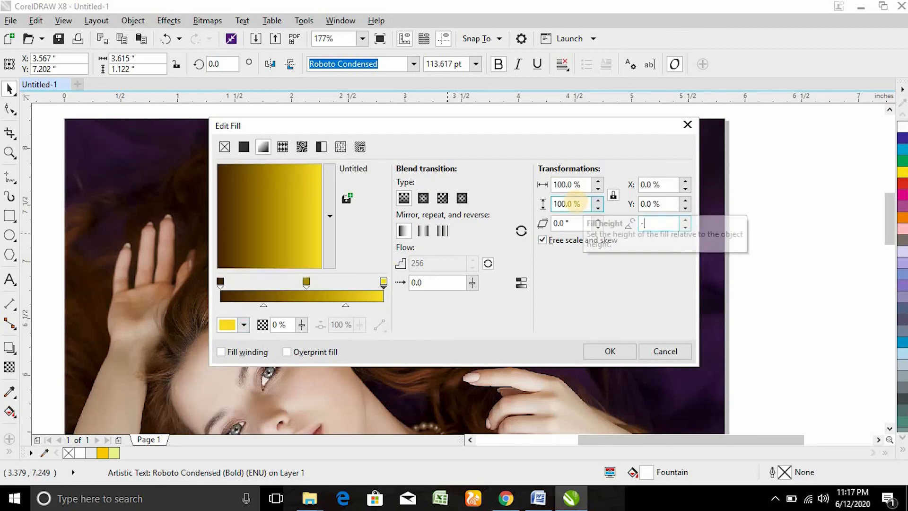
pyautogui.write('90')
pyautogui.press('Return')
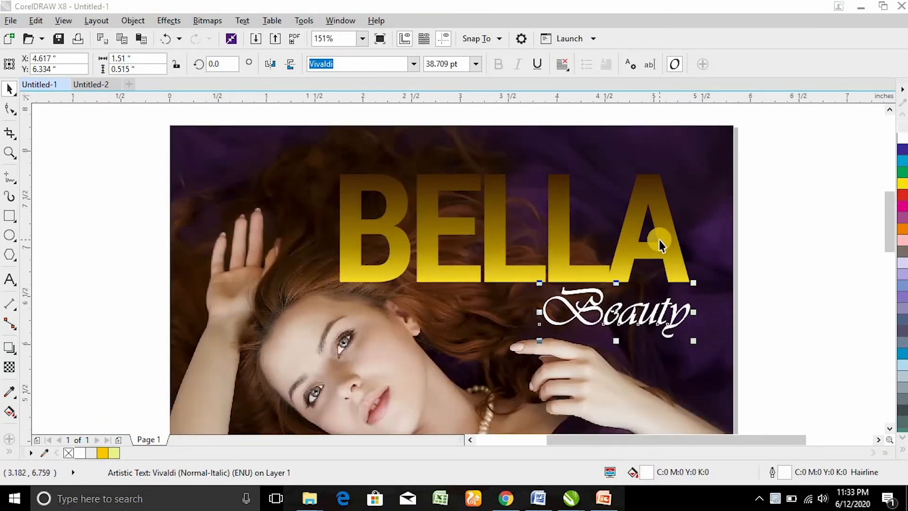
# Step: With the whole page in view, enlarge the face photo circle inside the poster's PowerClip
pyautogui.click(793, 319)
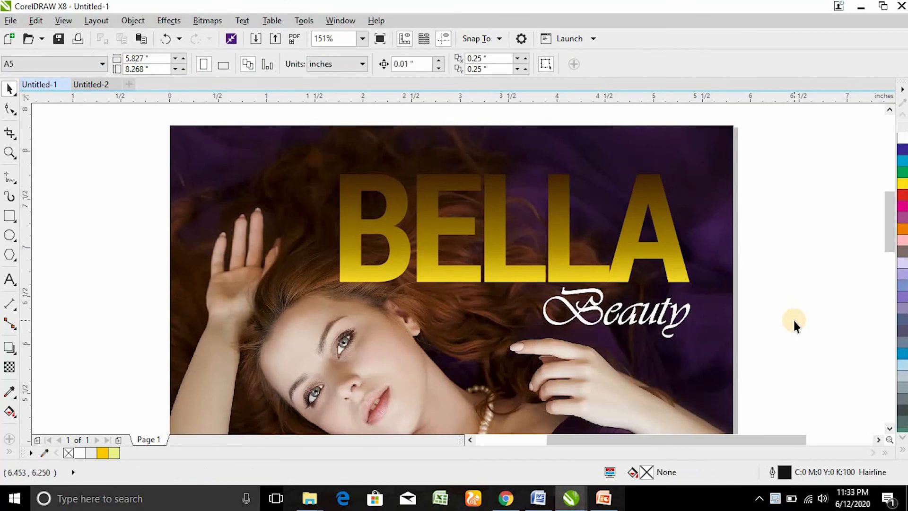
pyautogui.hotkey('shift', 'F4')
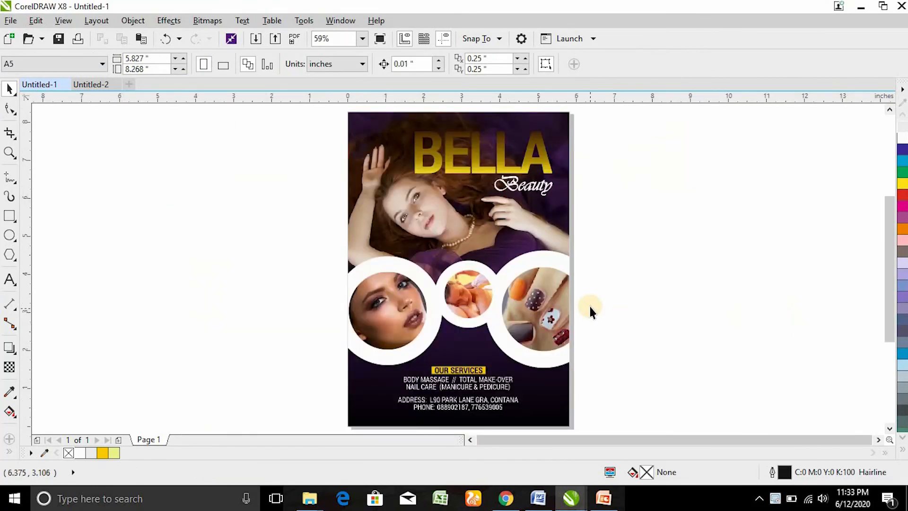
pyautogui.rightClick(456, 258)
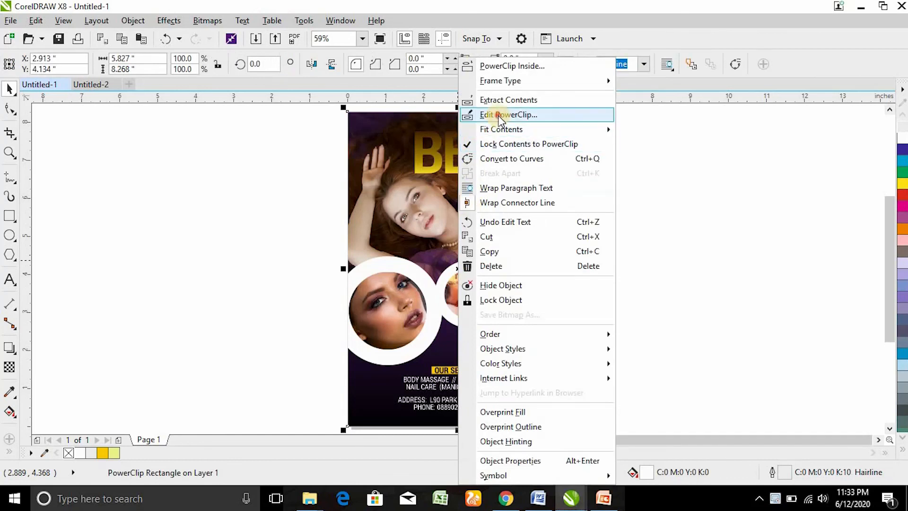
pyautogui.click(489, 115)
pyautogui.click(375, 324)
pyautogui.moveTo(431, 353); pyautogui.dragTo(436, 360)
pyautogui.click(475, 294)
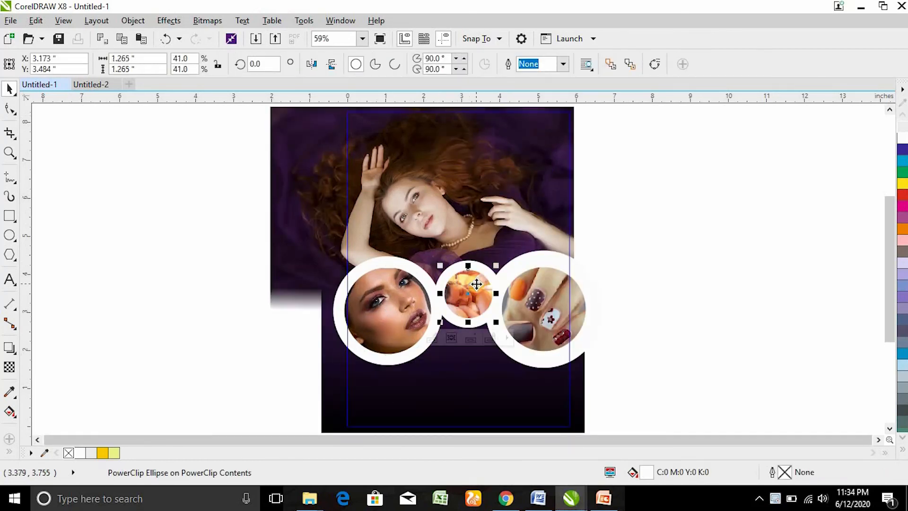
pyautogui.click(536, 302)
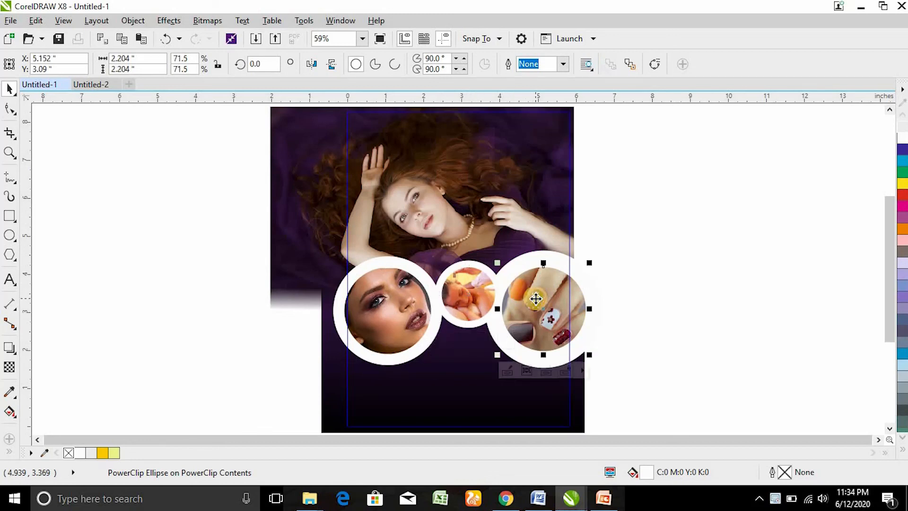
pyautogui.keyDown('ctrl'); pyautogui.click(629, 280); pyautogui.keyUp('ctrl')
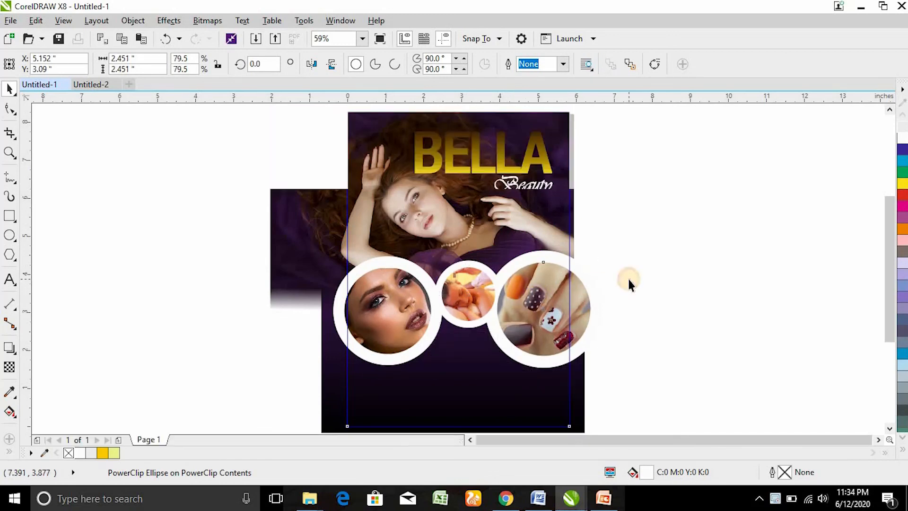
# Step: Deselect the flyer and review the fully assembled poster
pyautogui.click(630, 279)
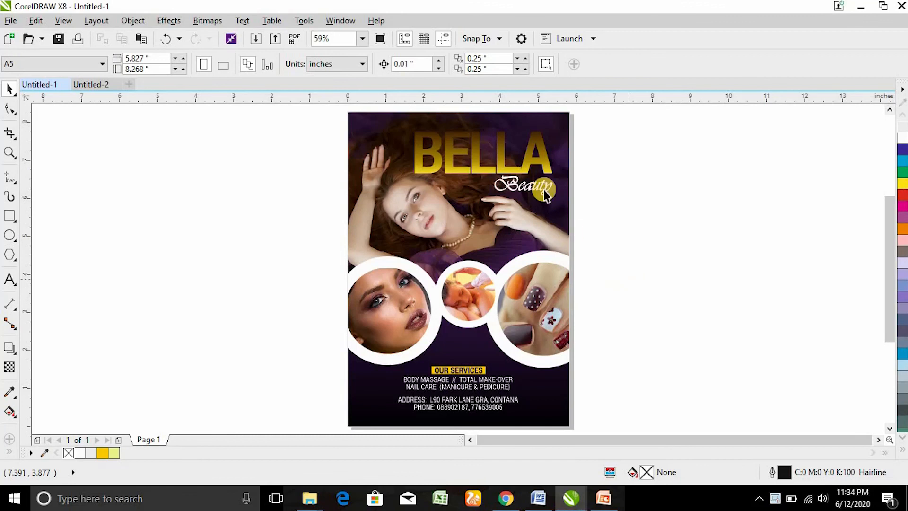
pyautogui.rightClick(521, 229)
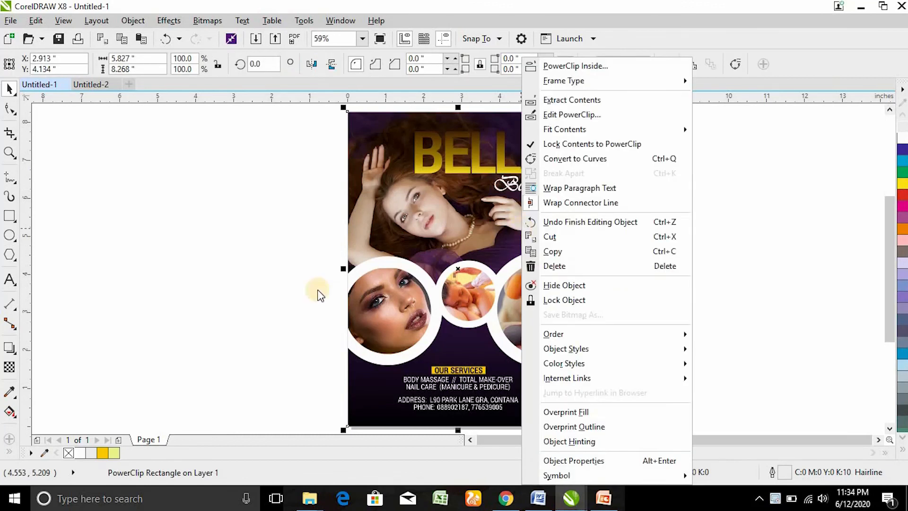
pyautogui.click(316, 288)
pyautogui.press('z')
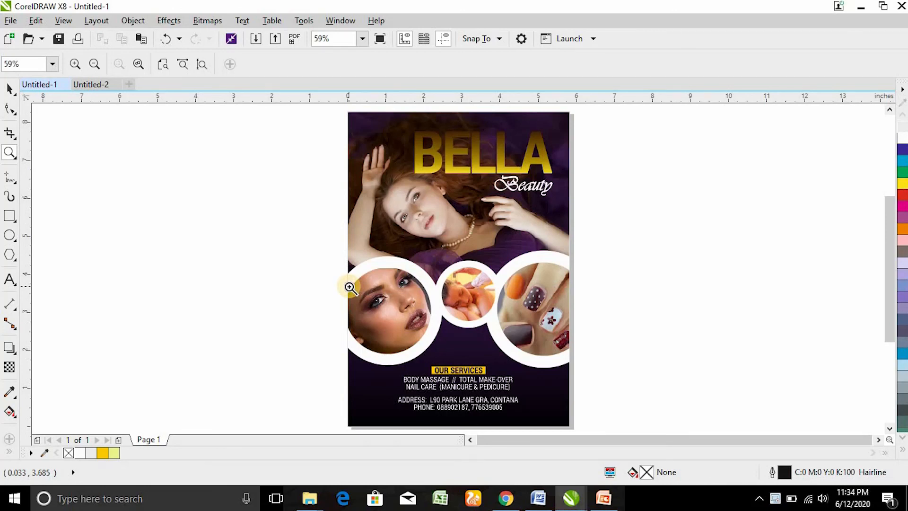
pyautogui.press('space')
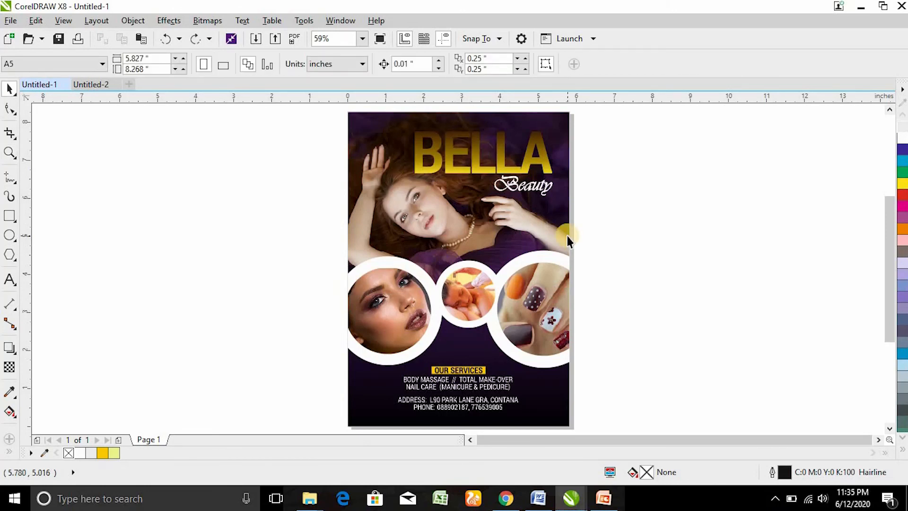